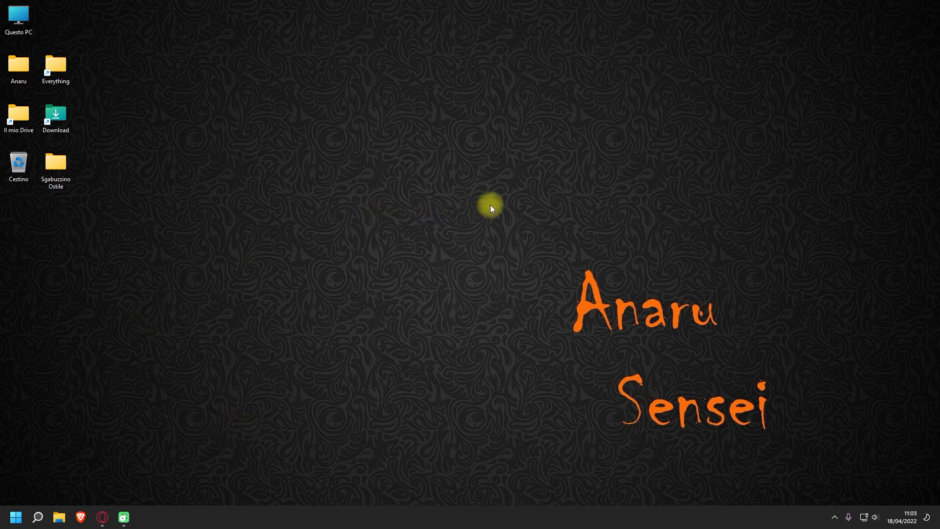
drag(490, 208, 546, 249)
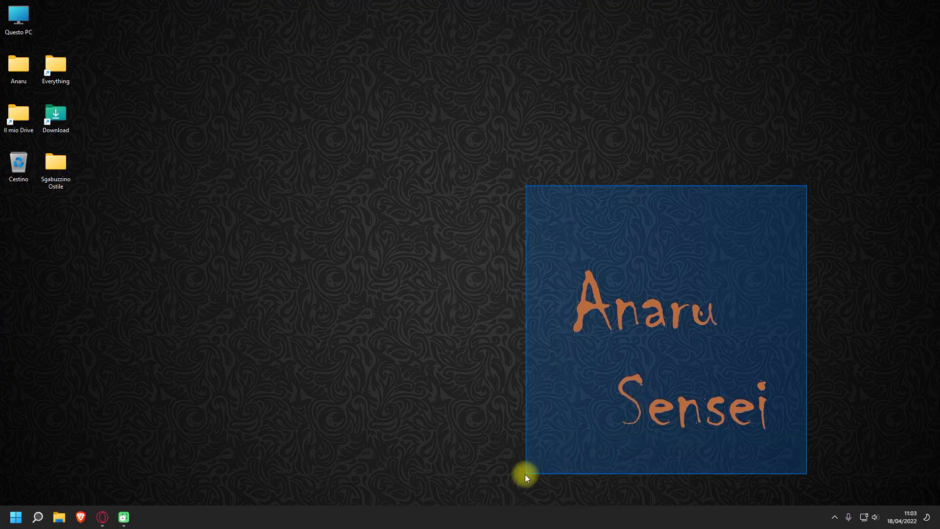
drag(524, 473, 806, 217)
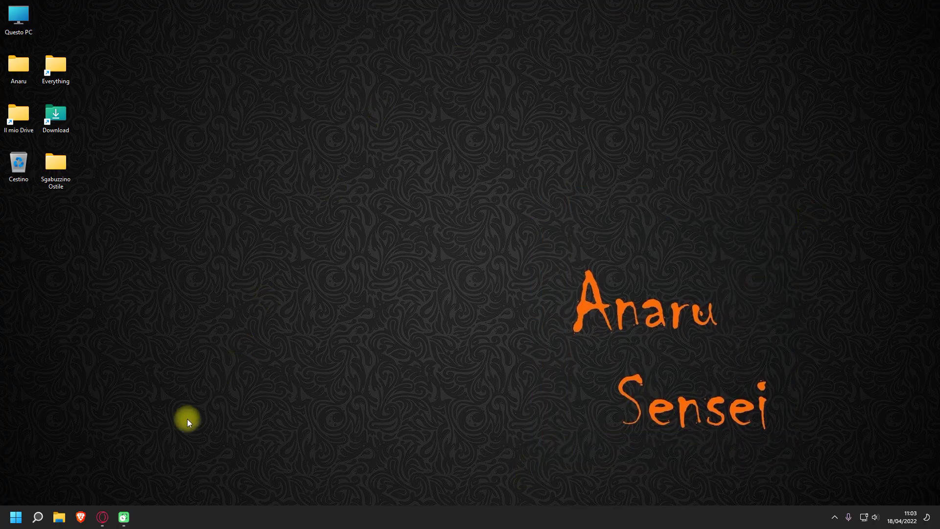
Switch to the Opera browser and read the summary, feature list and download links in the hellzerg/optimizer README.
click(106, 513)
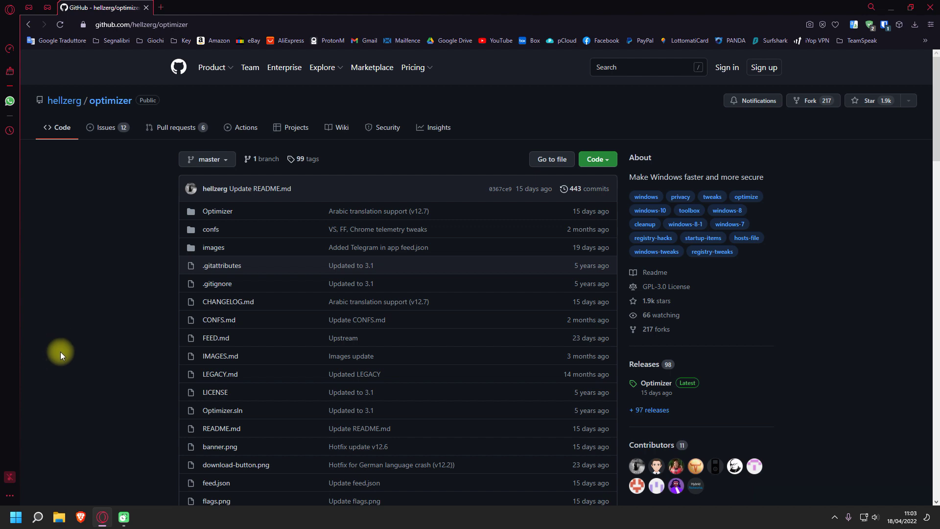
scroll(61, 352, down, 3)
scroll(60, 351, down, 3)
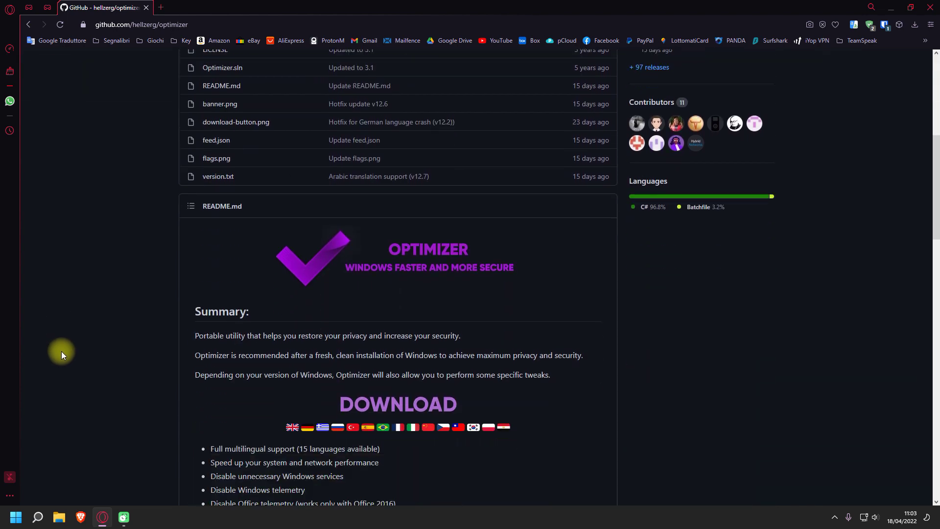
scroll(61, 351, down, 1)
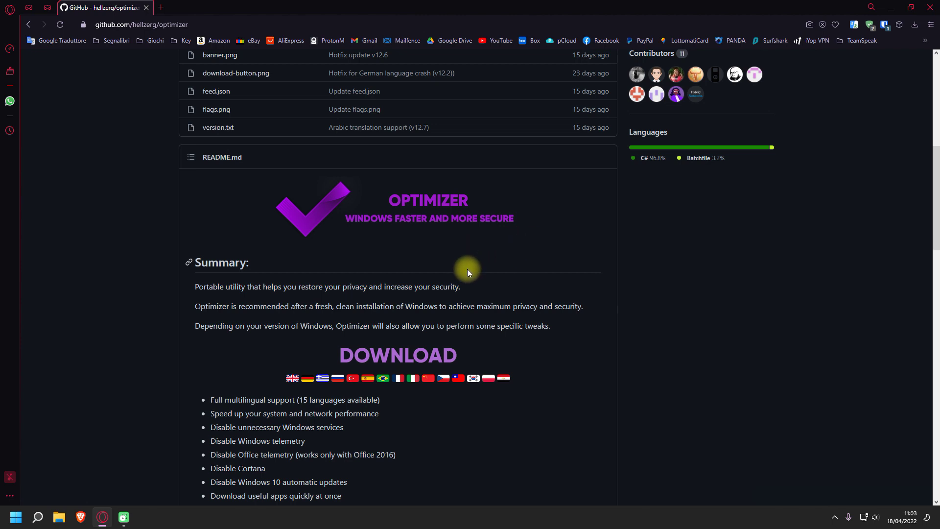
scroll(617, 270, down, 2)
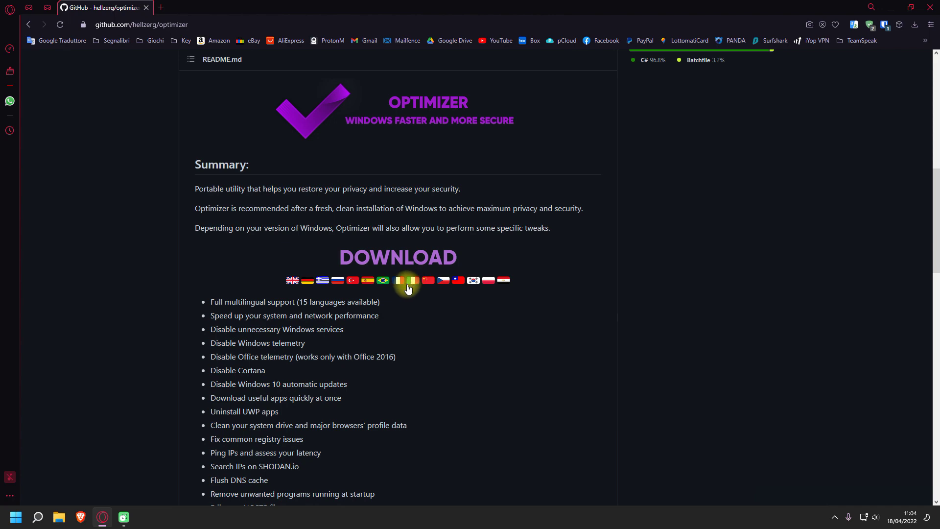
scroll(505, 316, down, 3)
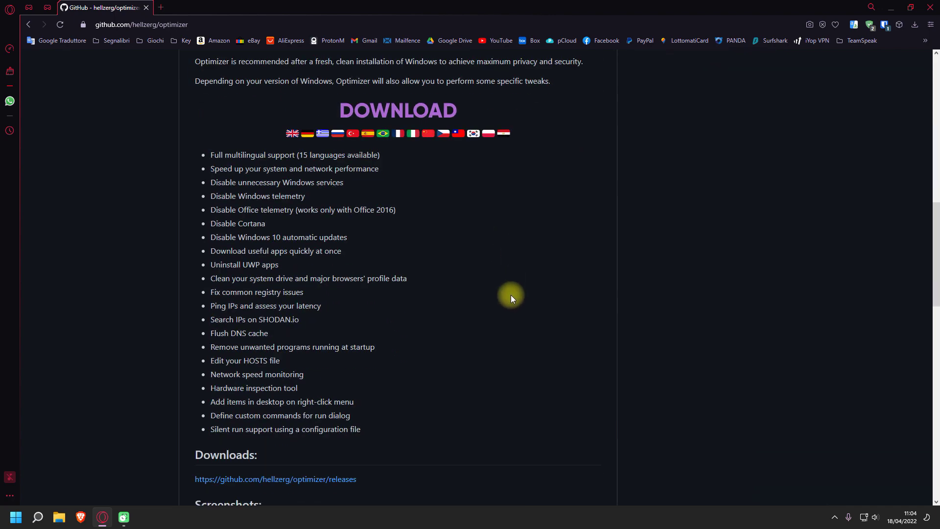
scroll(510, 294, down, 3)
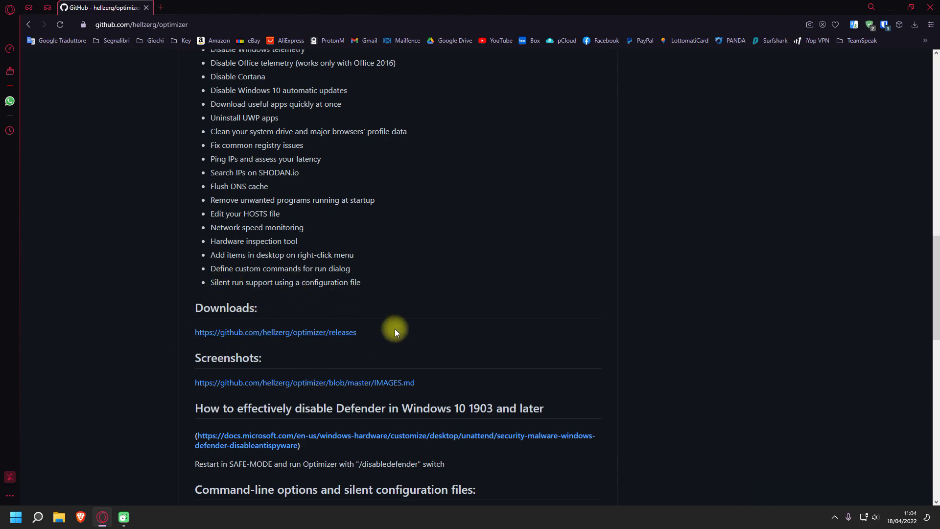
scroll(483, 315, up, 4)
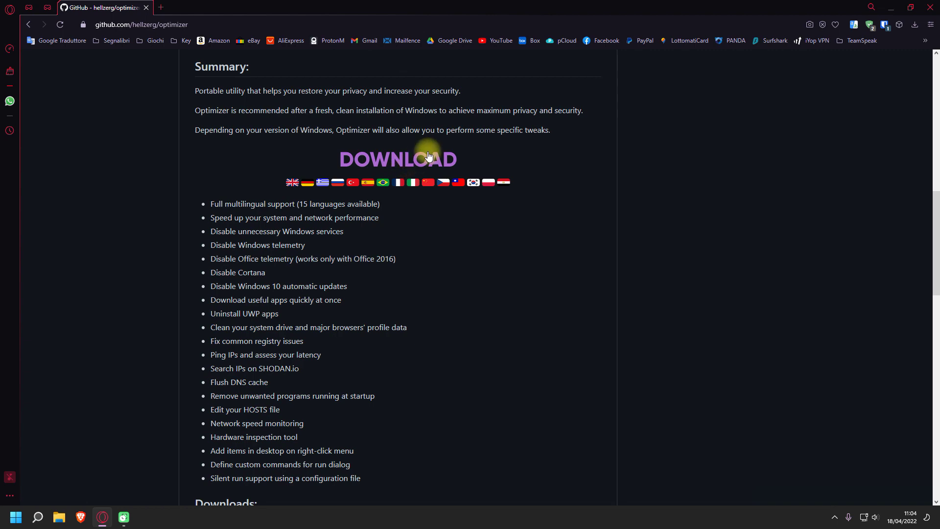
Review the README's compatibility, translation credits and version details, and minimize the browser.
scroll(524, 165, down, 7)
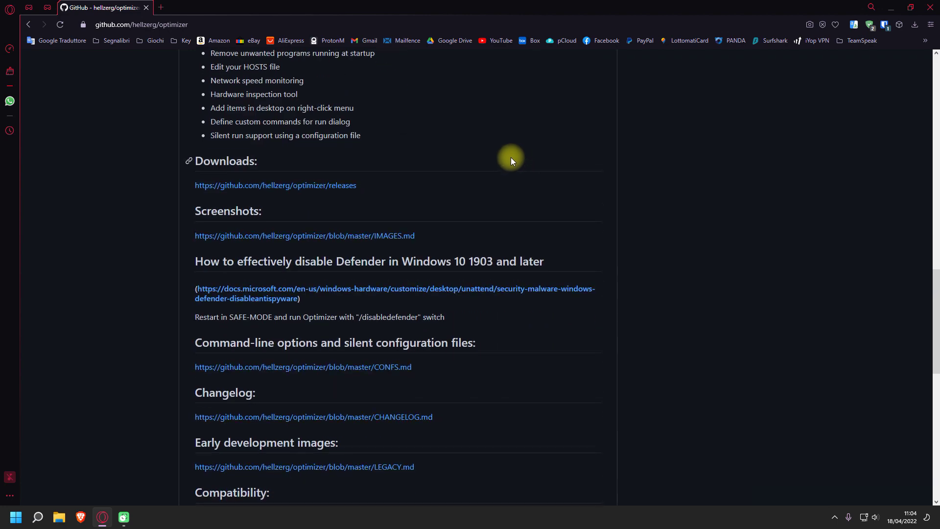
scroll(510, 161, down, 3)
scroll(493, 171, down, 6)
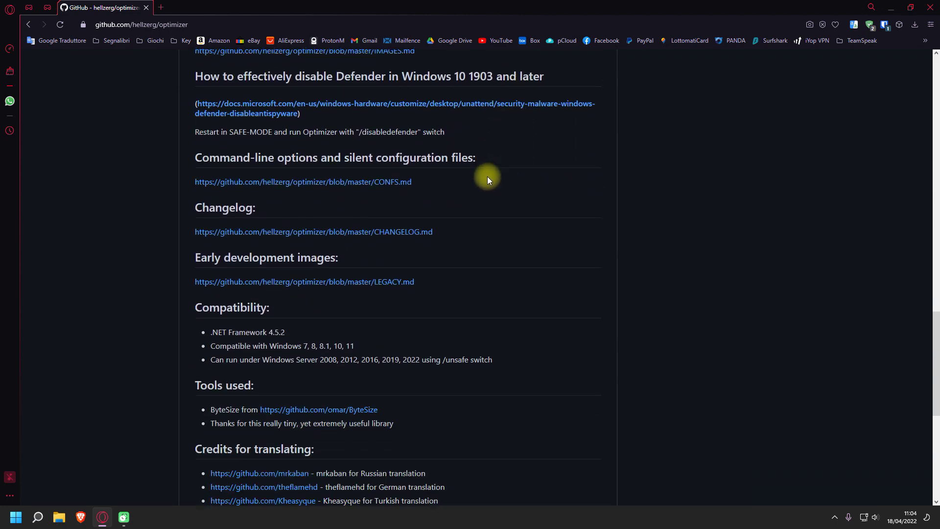
scroll(492, 171, down, 2)
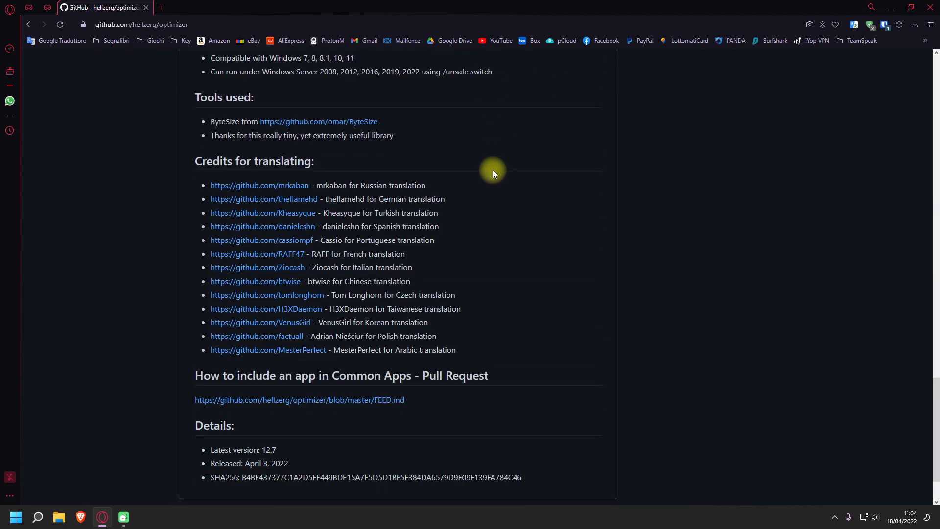
scroll(530, 169, up, 5)
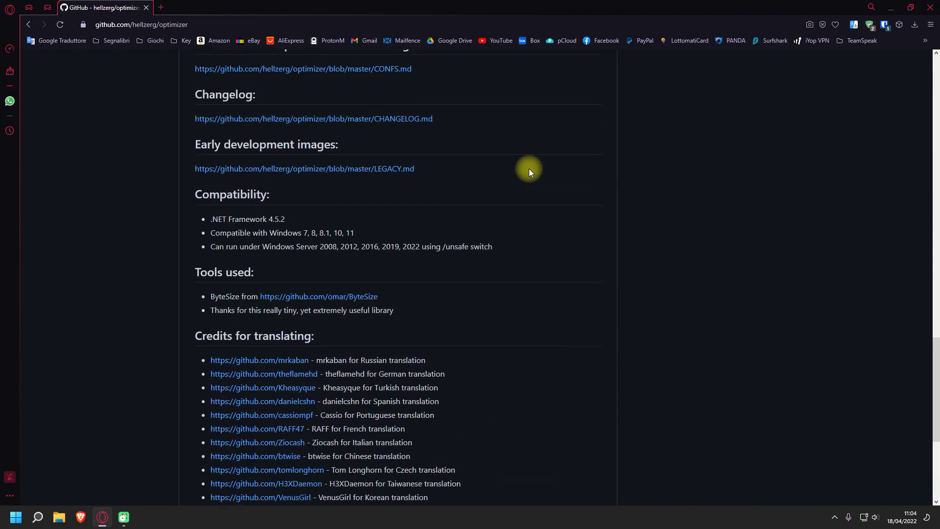
scroll(528, 163, up, 3)
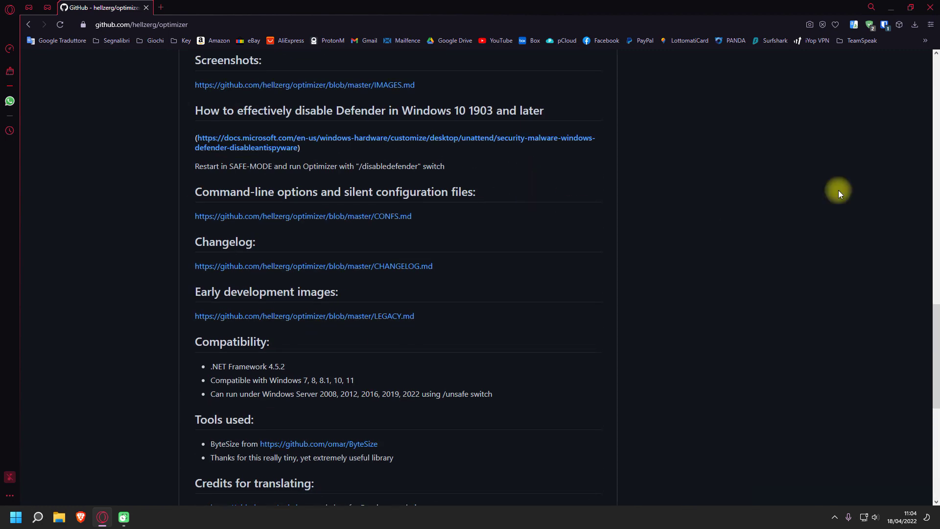
click(895, 5)
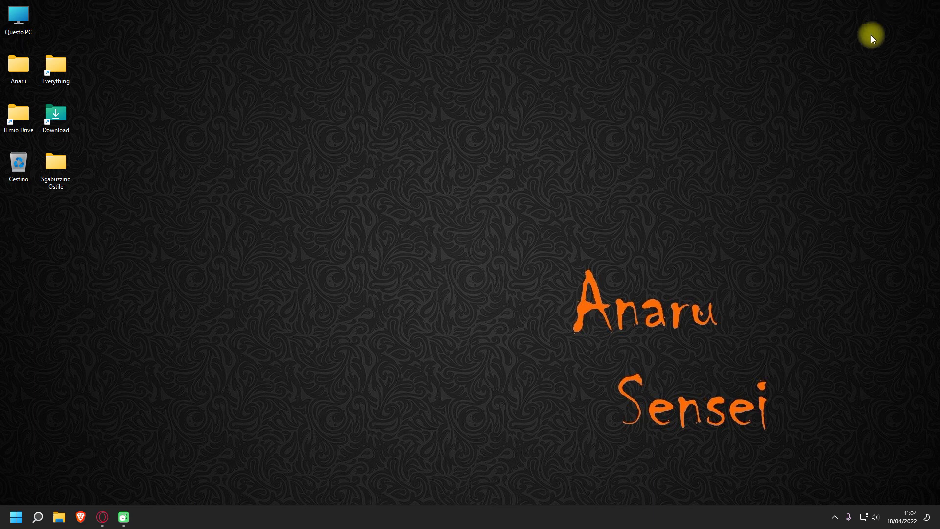
Launch Optimizer-12.7 as administrator and choose Italiano as its language.
key(super)
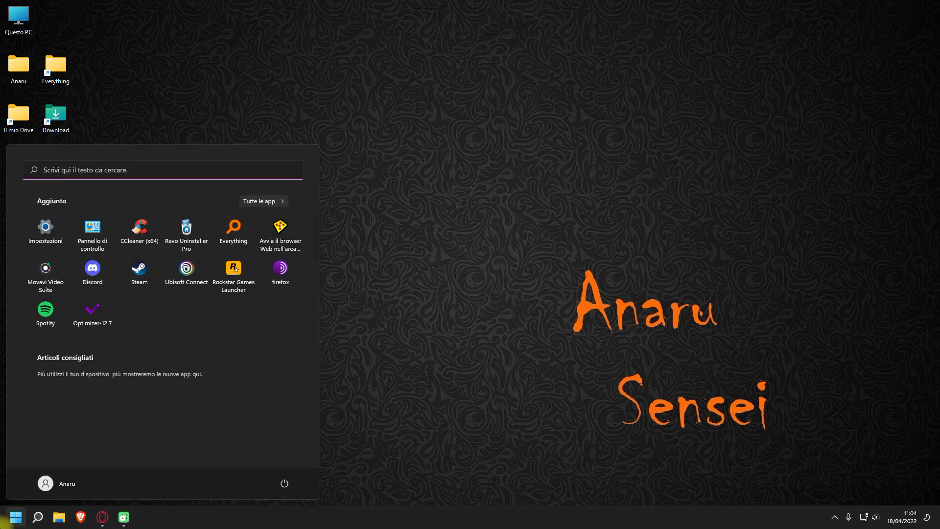
right_click(96, 327)
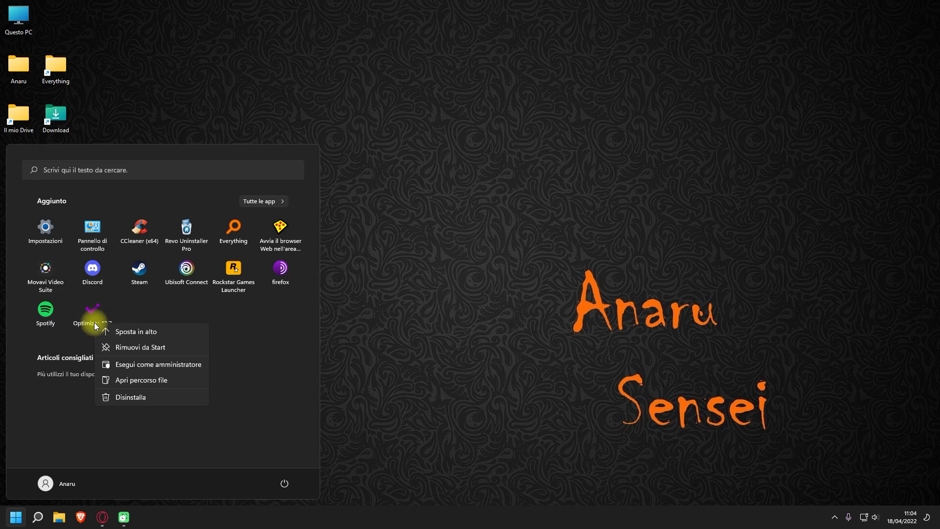
click(156, 369)
click(396, 351)
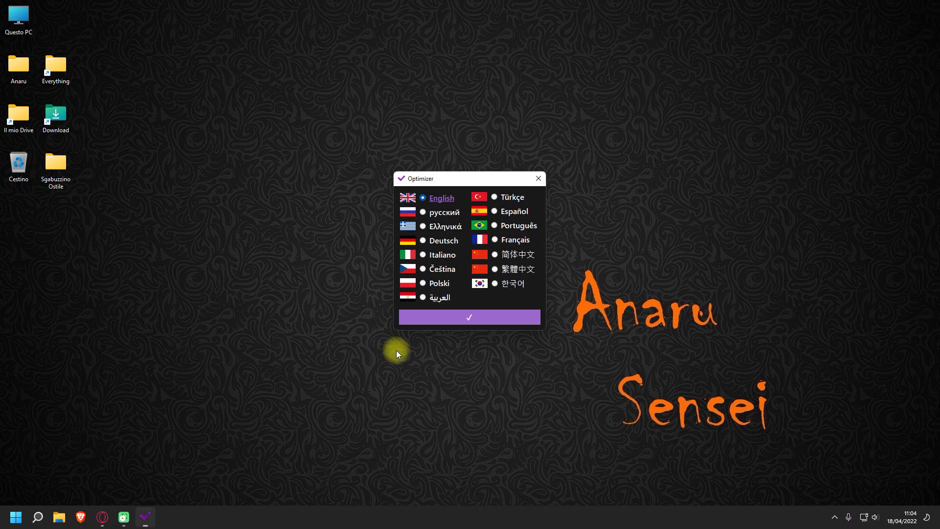
click(424, 255)
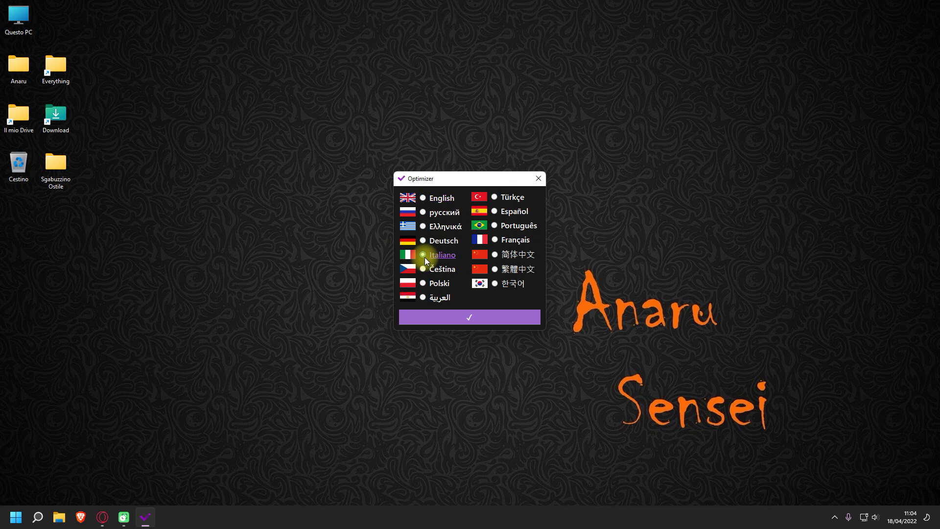
click(459, 320)
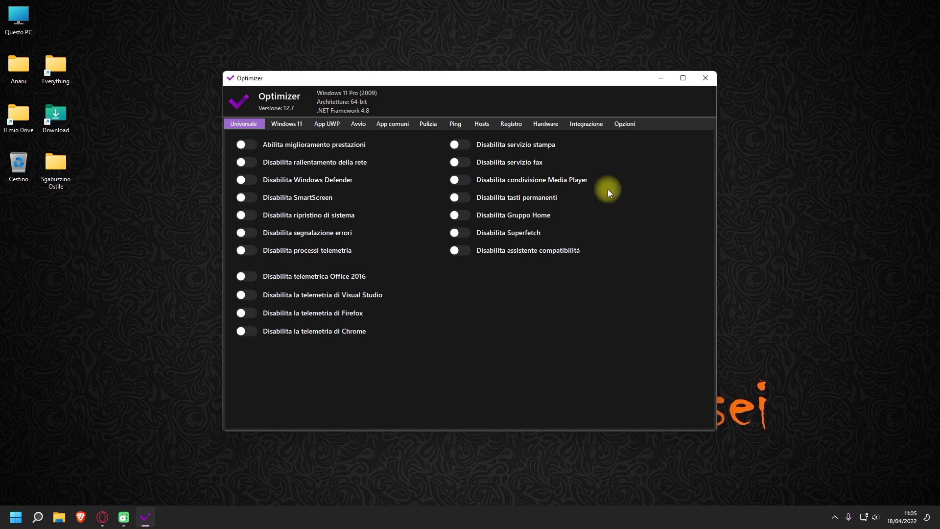
View the interface languages offered in Optimizer's options, keeping Italiano.
click(630, 124)
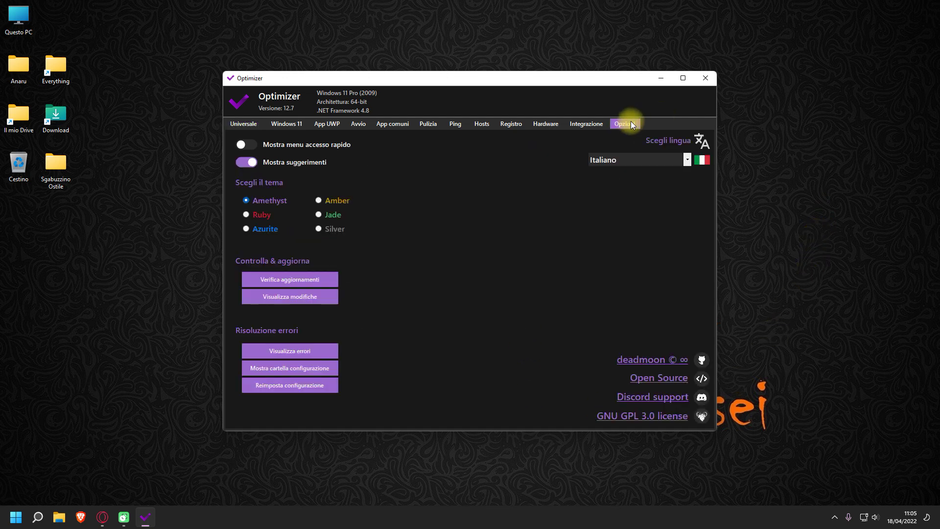
click(687, 160)
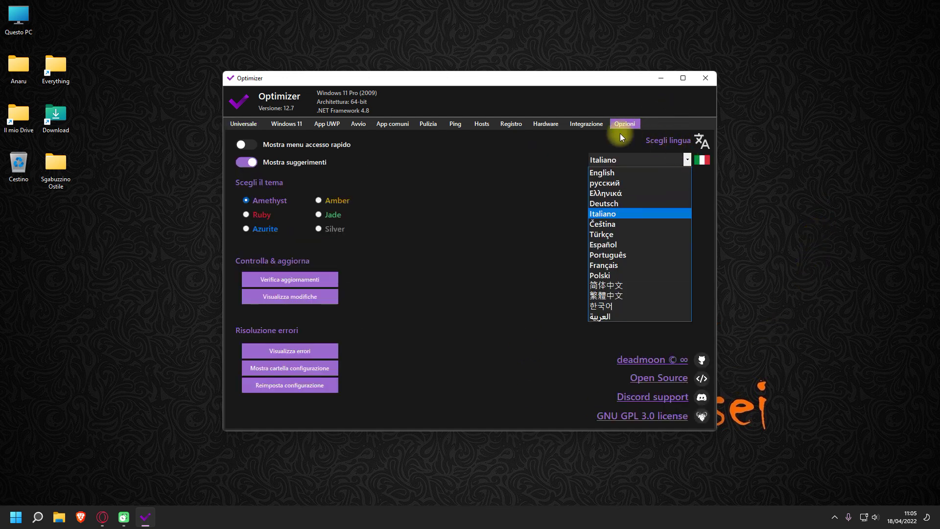
click(524, 210)
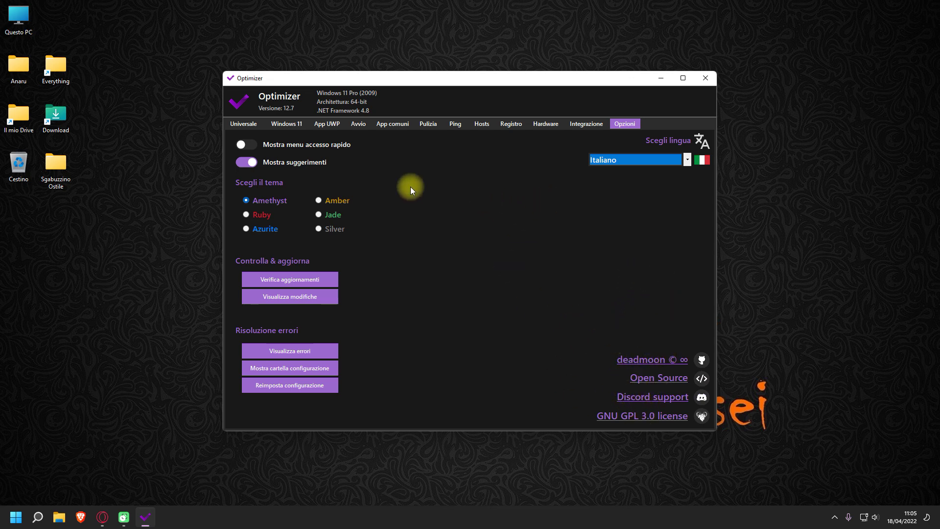
Enable "Mostra menu accesso rapido" and look through Optimizer's quick access menu in the system tray.
click(247, 145)
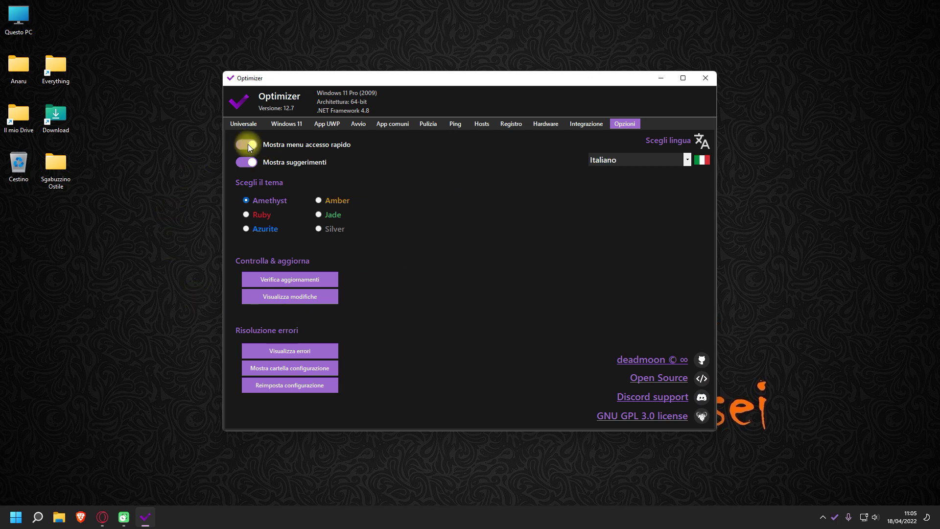
right_click(835, 515)
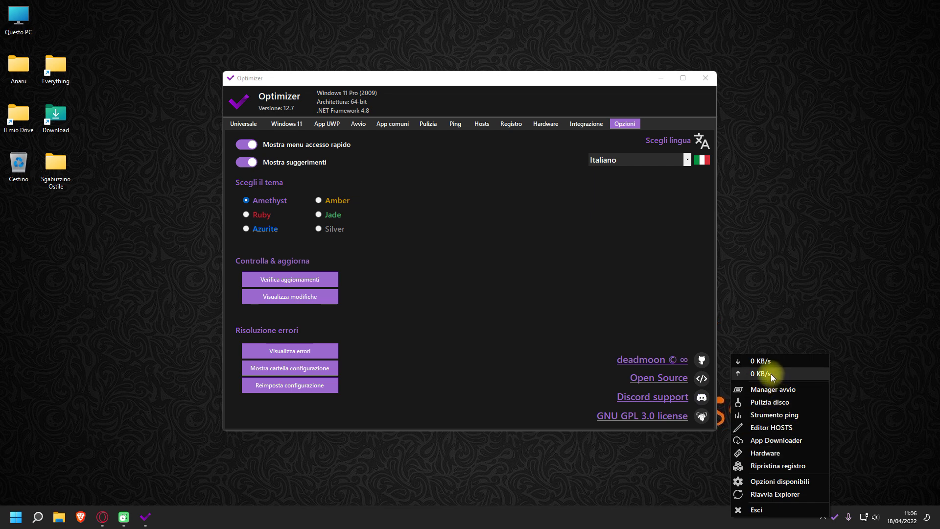
click(469, 252)
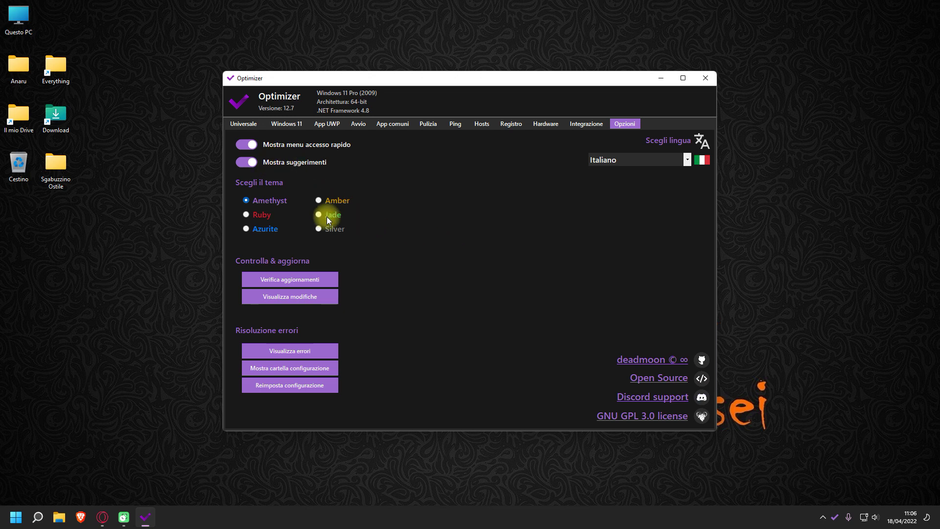
Preview the Ruby, Azurite, Amber and Silver themes and set the theme to Jade.
click(260, 215)
click(260, 228)
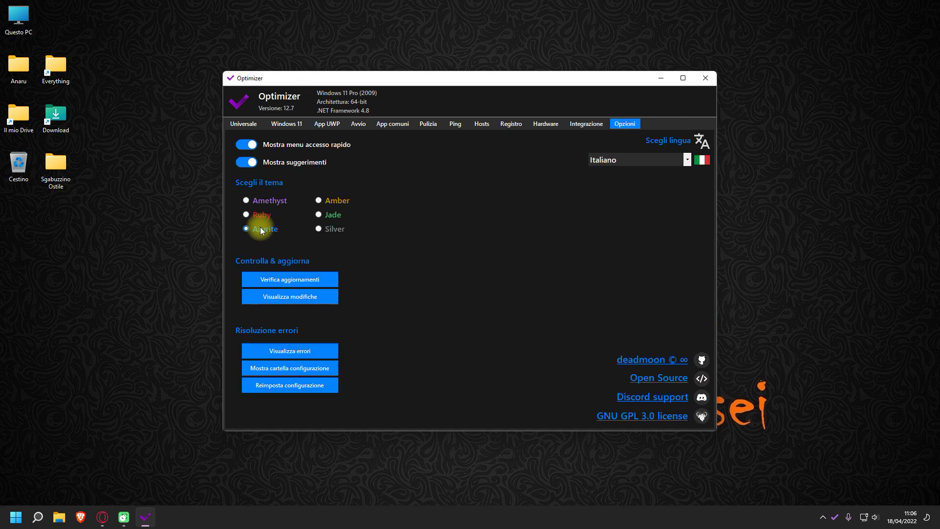
click(336, 199)
click(333, 230)
click(334, 214)
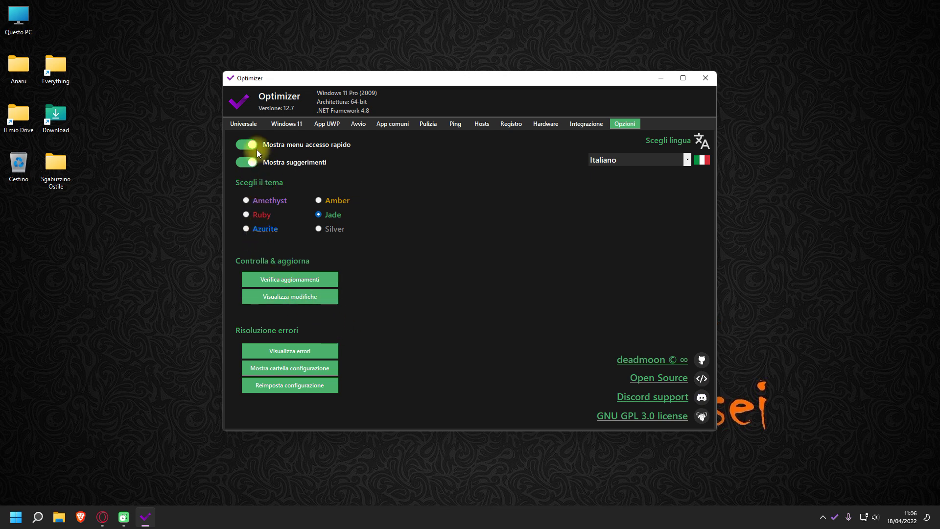
In the universal settings, enable "Abilita miglioramento prestazioni" and "Disabilita rallentamento della rete".
click(244, 125)
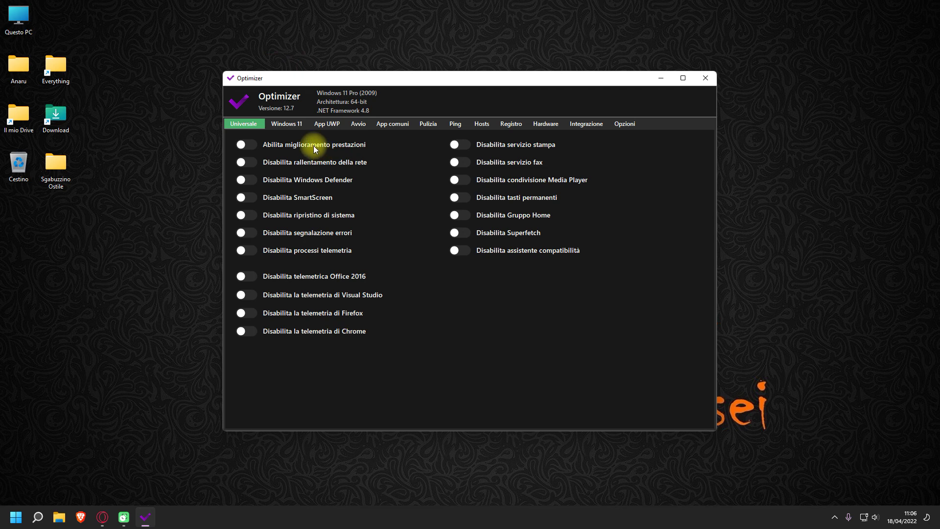
mouse_move(316, 149)
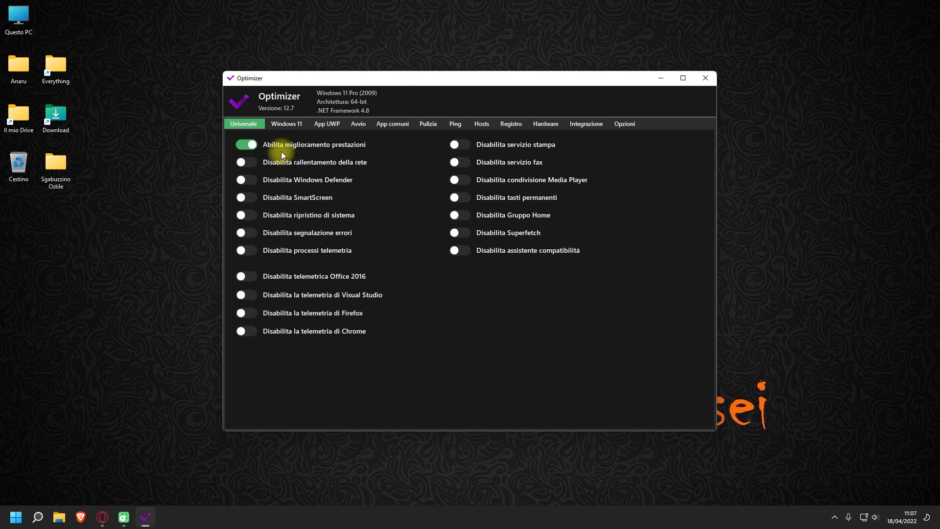
mouse_move(288, 168)
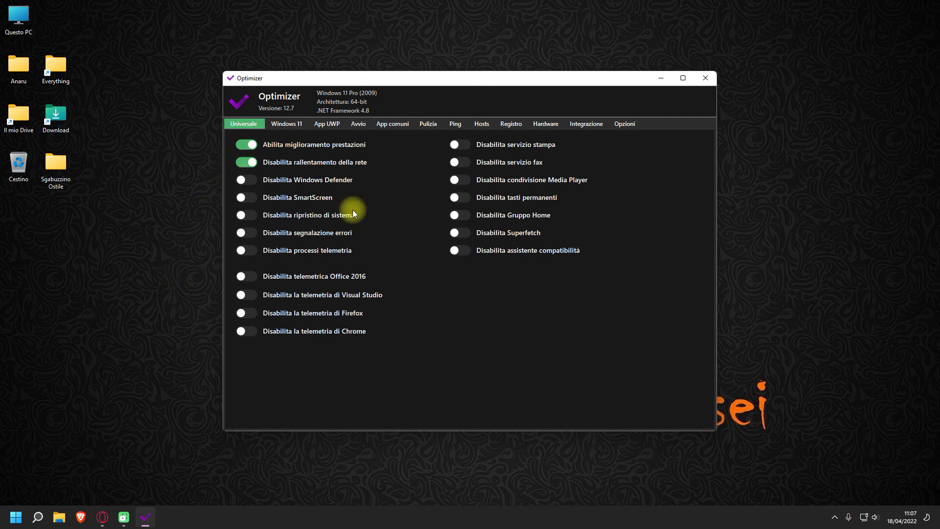
Review the options for disabling Windows Defender and SmartScreen, and check the hidden tray icons for the installed antivirus.
mouse_move(331, 182)
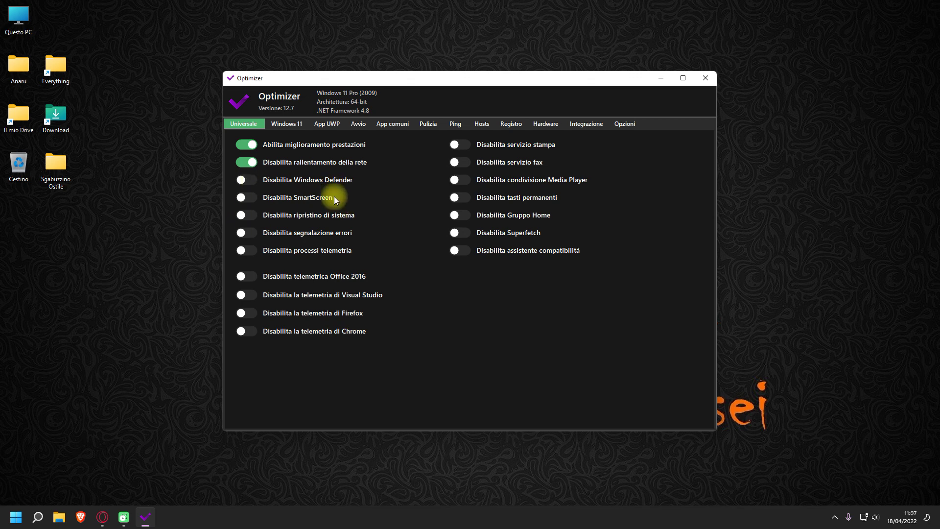
mouse_move(336, 200)
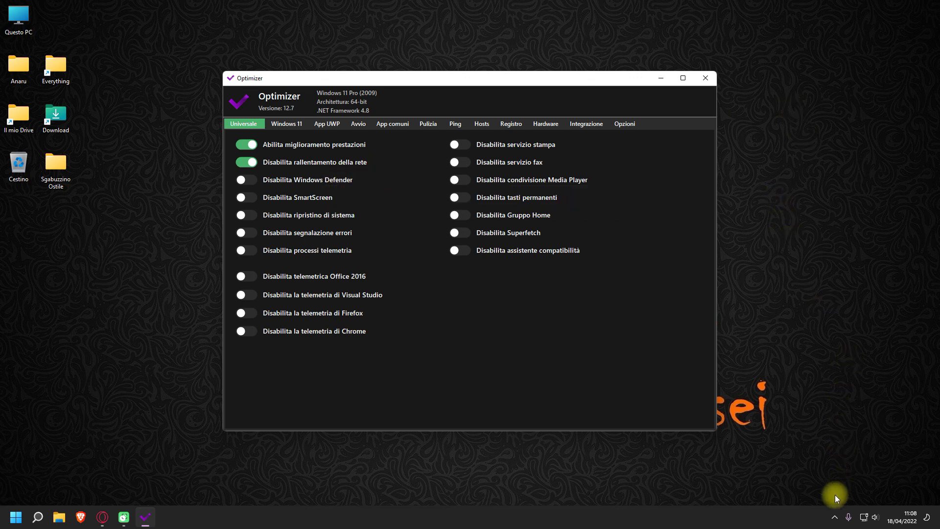
click(834, 517)
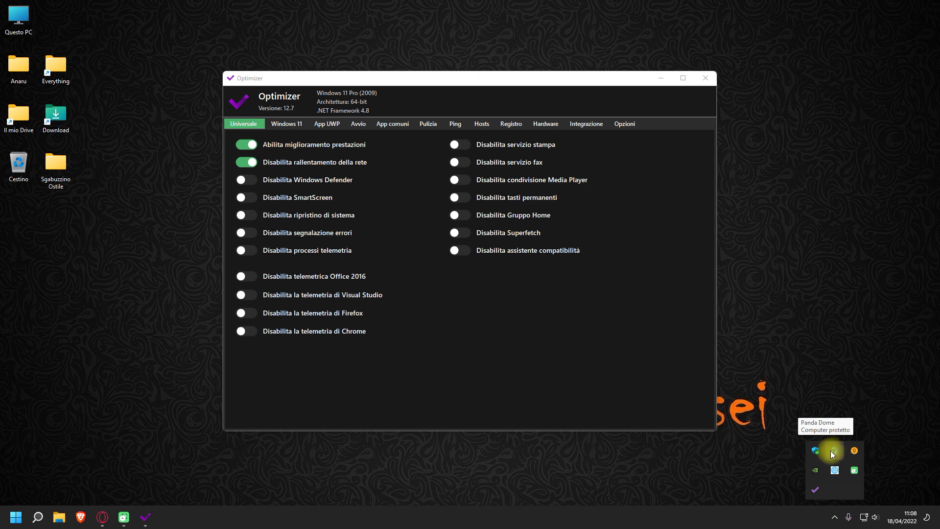
click(834, 517)
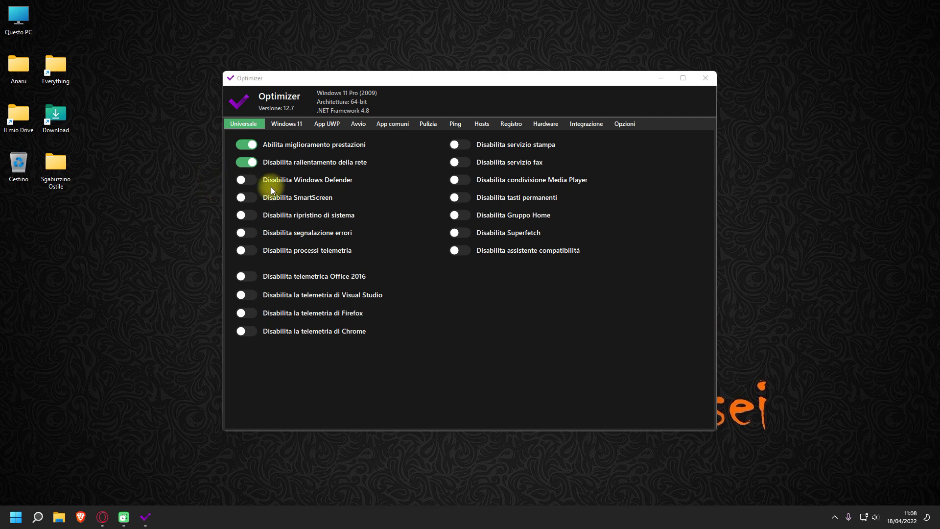
Review the SmartScreen and system restore options, and enable "Disabilita segnalazione errori" in the universal settings.
mouse_move(292, 195)
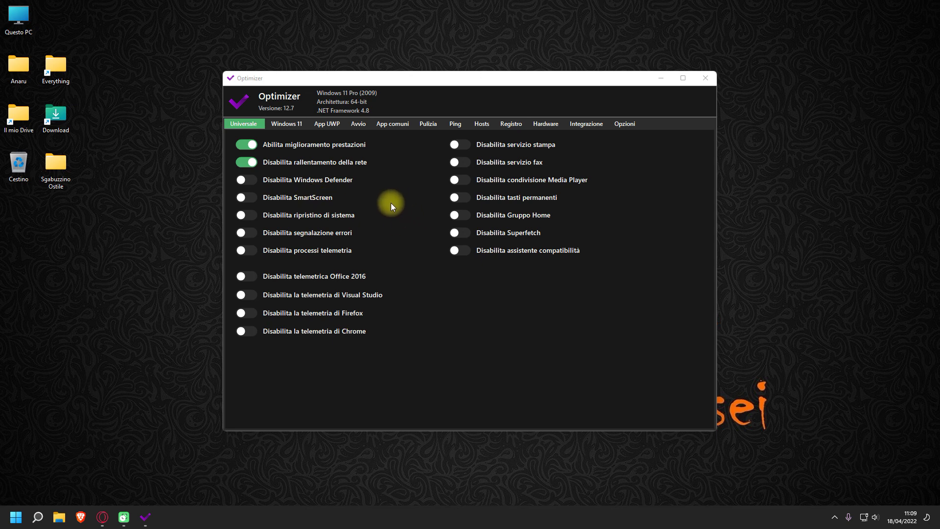
mouse_move(330, 218)
mouse_move(298, 232)
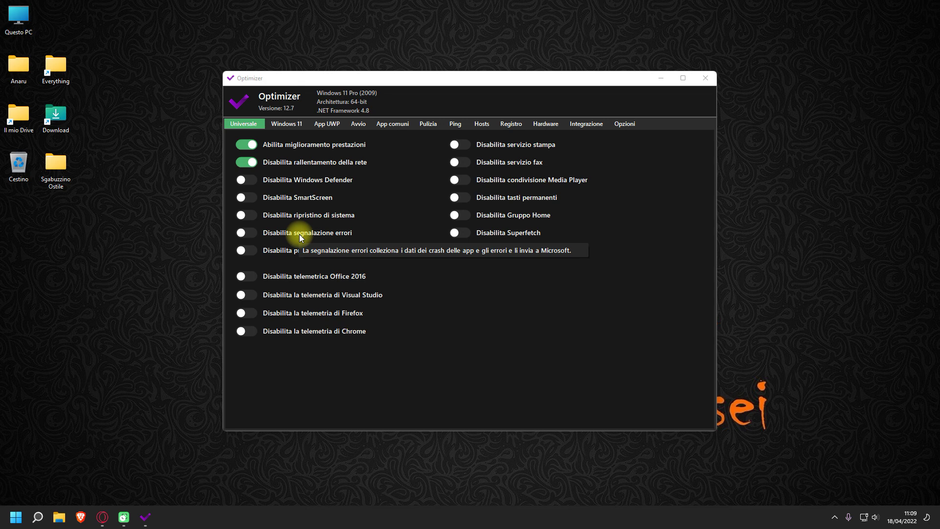
click(247, 232)
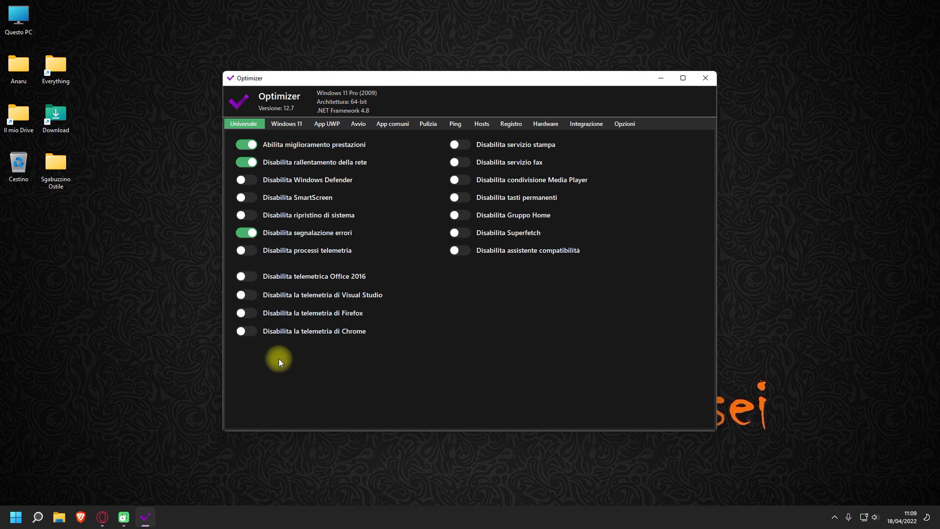
Enable "Disabilita processi telemetria" and the options that disable telemetry for Office 2016, Visual Studio, Firefox and Chrome.
mouse_move(277, 235)
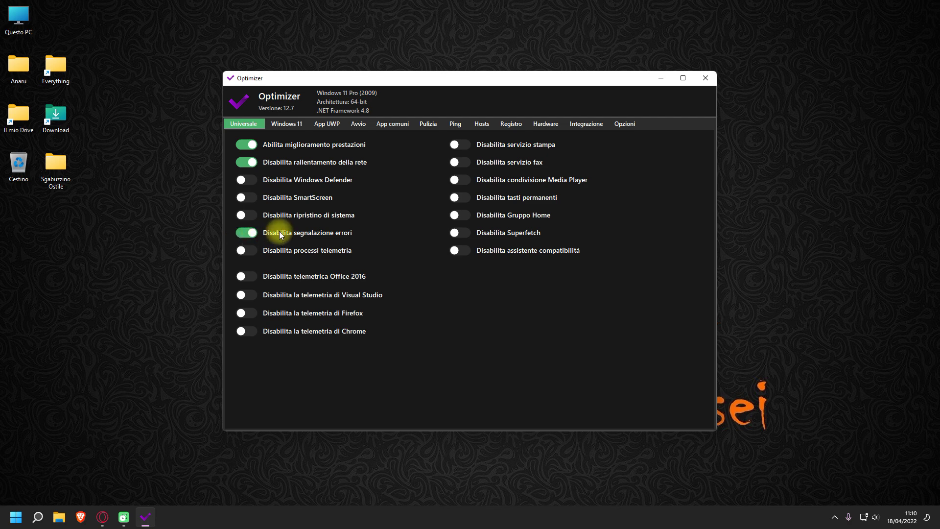
mouse_move(304, 254)
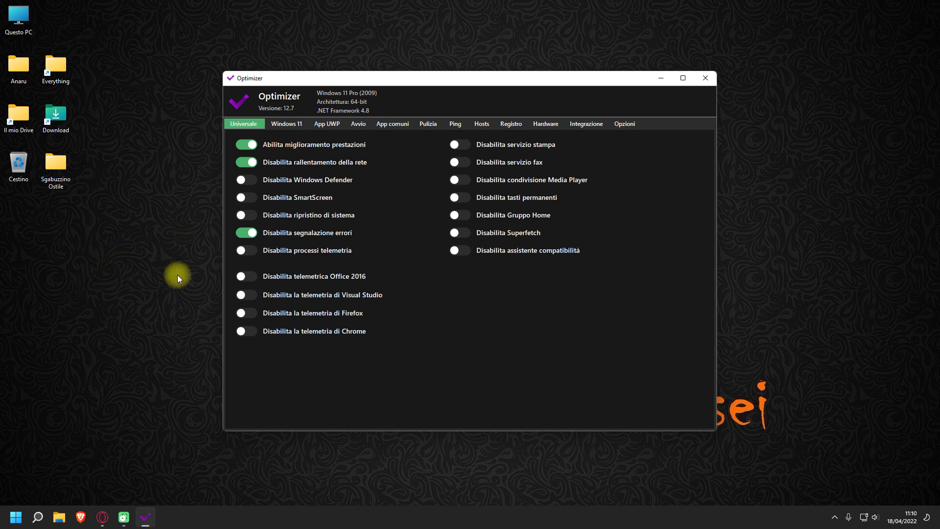
click(242, 251)
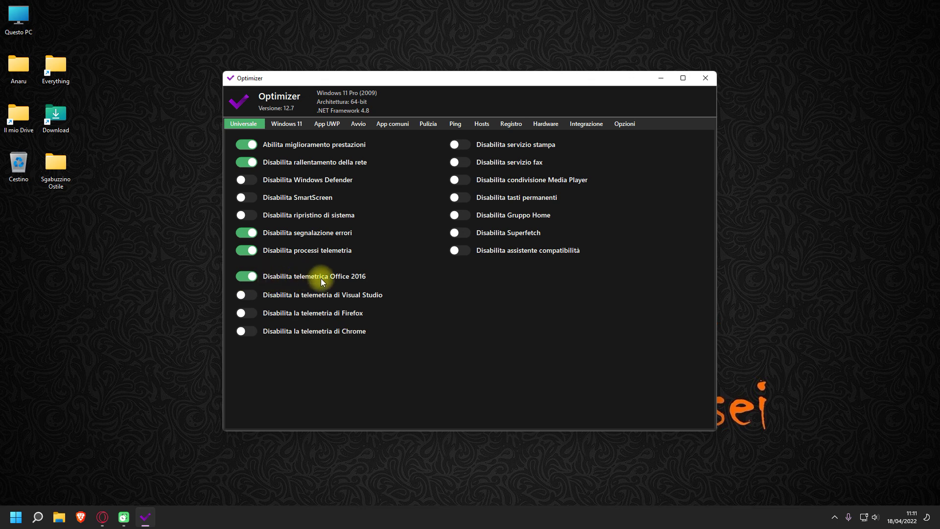
mouse_move(367, 279)
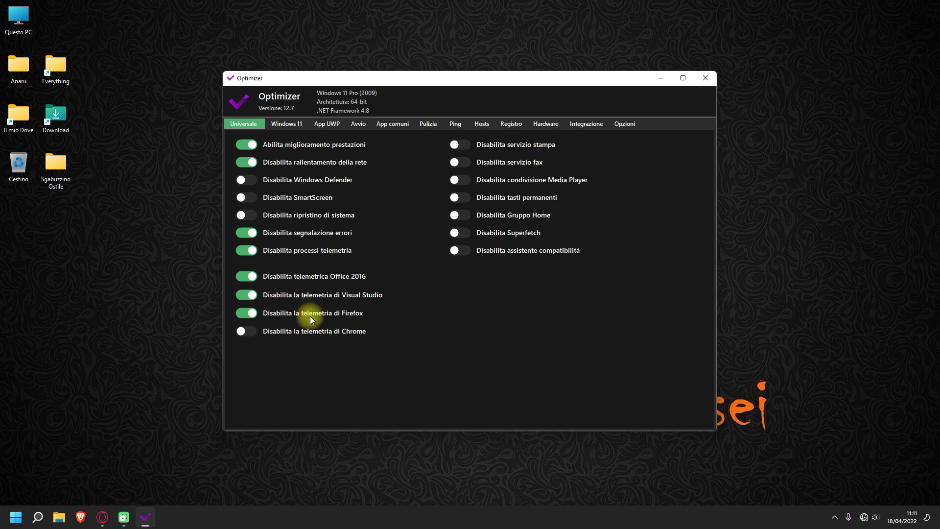
mouse_move(314, 333)
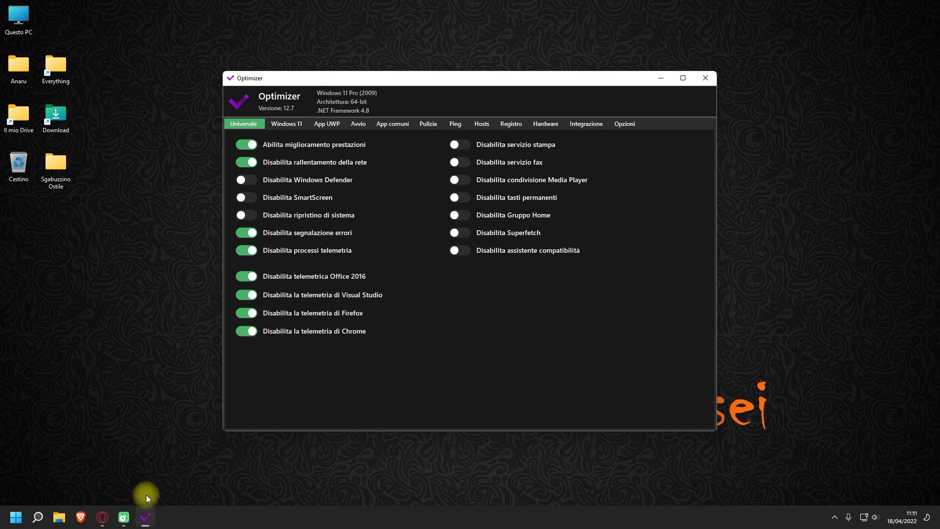
Enable the options disabling the fax service, Media Player sharing, sticky keys ("tasti permanenti"), Gruppo Home and Superfetch.
mouse_move(105, 518)
mouse_move(510, 147)
mouse_move(539, 184)
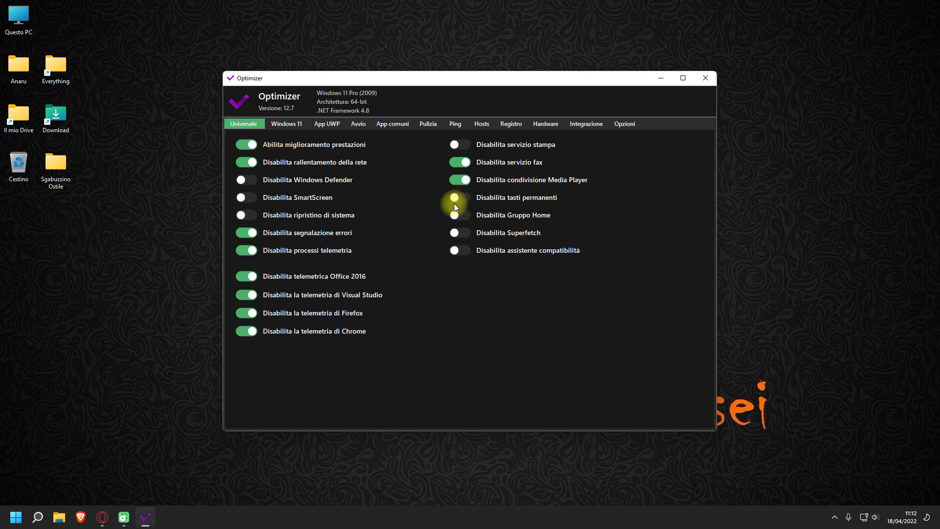
mouse_move(525, 200)
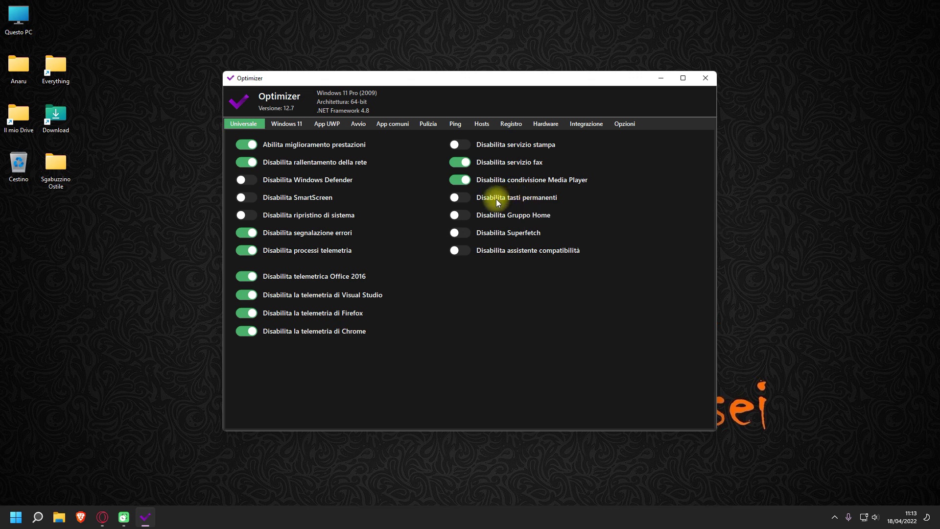
mouse_move(494, 200)
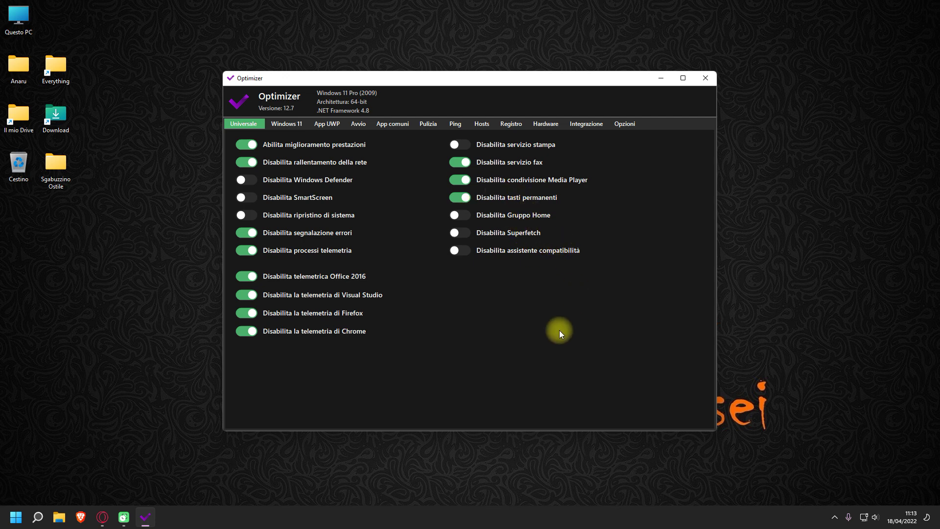
mouse_move(504, 222)
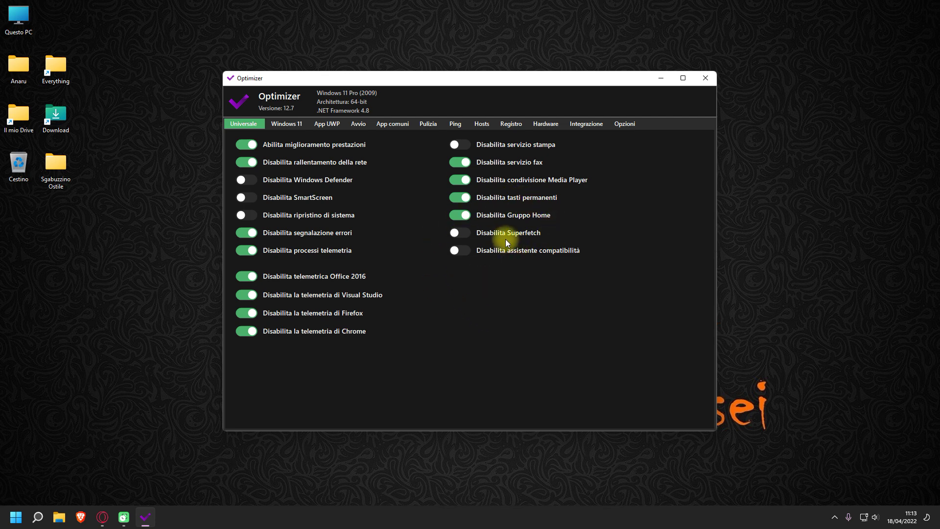
mouse_move(509, 238)
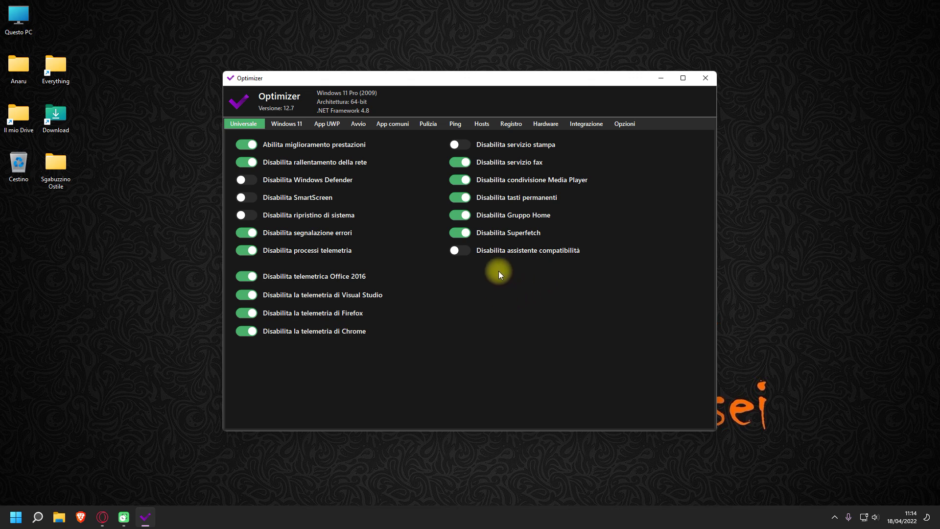
Review the "Disabilita assistente compatibilità" option and look through the context menu of the "Sgabuzzino Ostile" desktop folder.
mouse_move(524, 254)
right_click(61, 172)
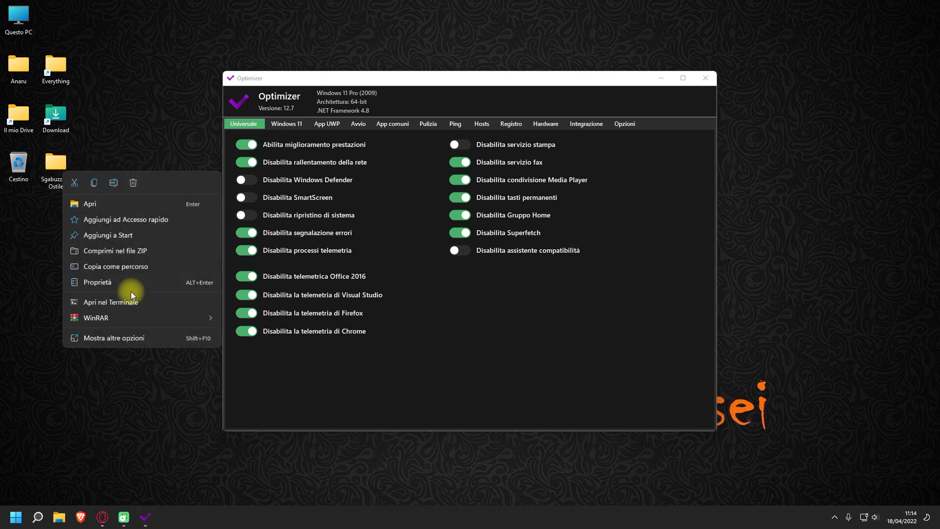
click(25, 273)
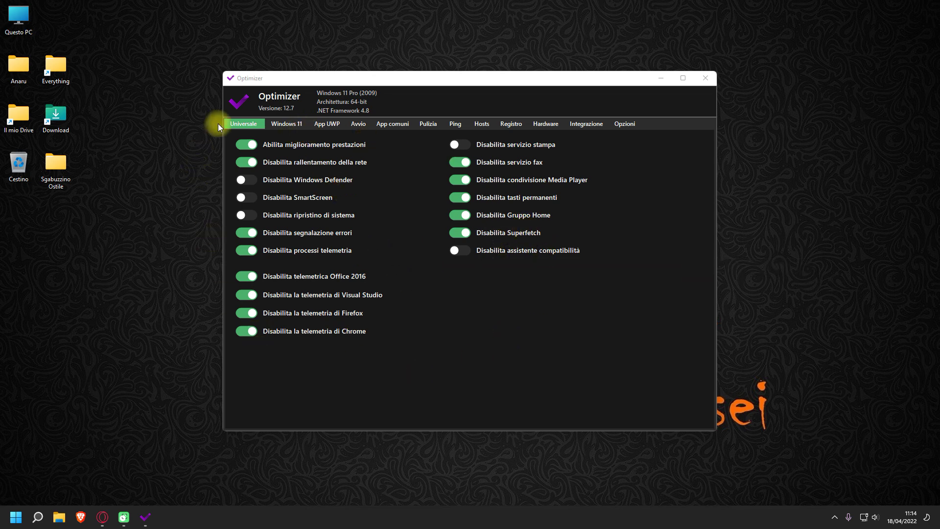
In the Windows 11 settings, review the quick access history, Start menu ads and OneDrive options, and check the Start menu's recommended items.
click(279, 124)
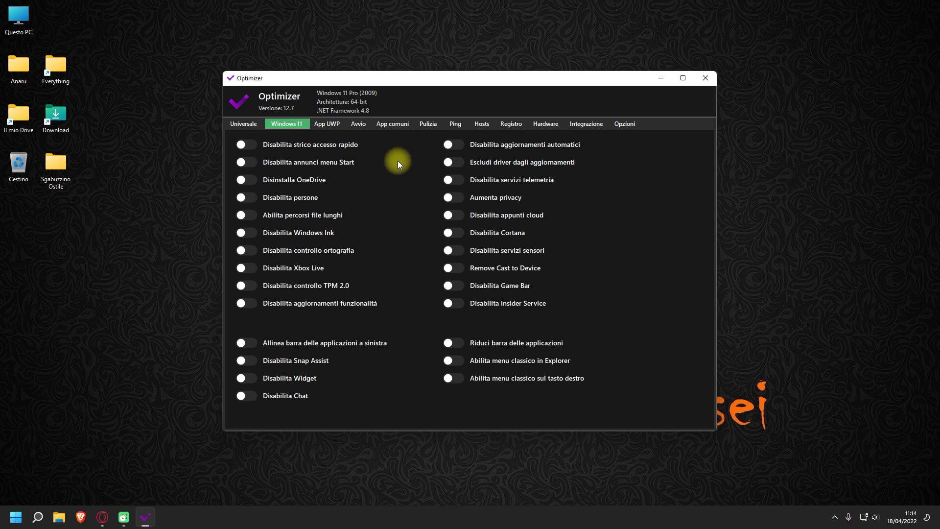
mouse_move(352, 148)
click(11, 518)
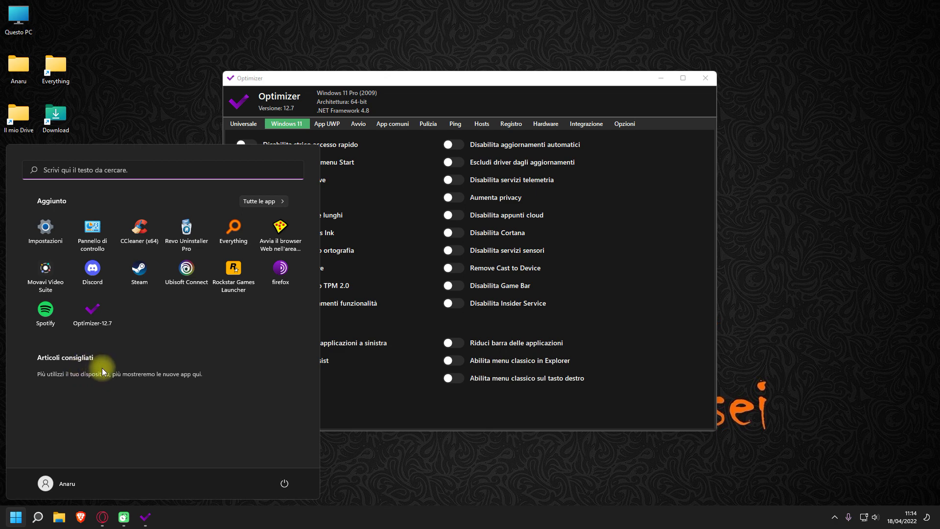
click(362, 401)
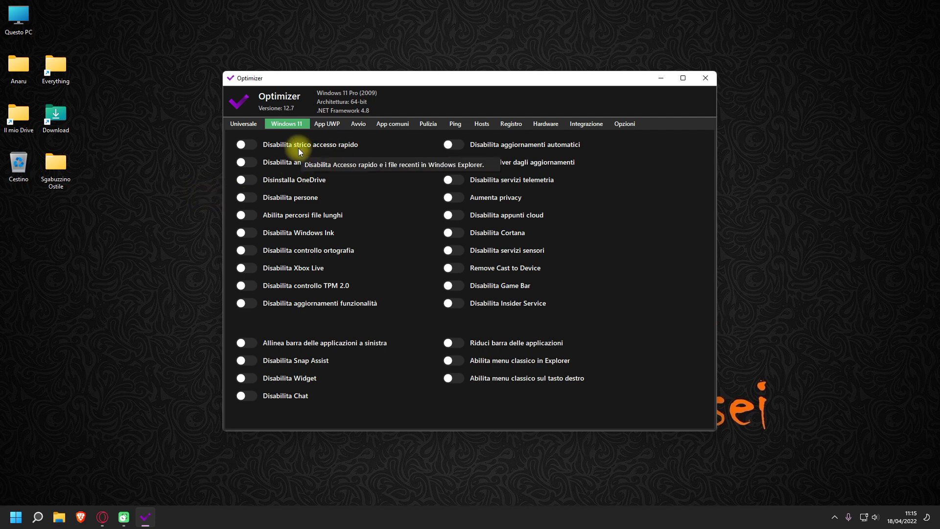
mouse_move(295, 151)
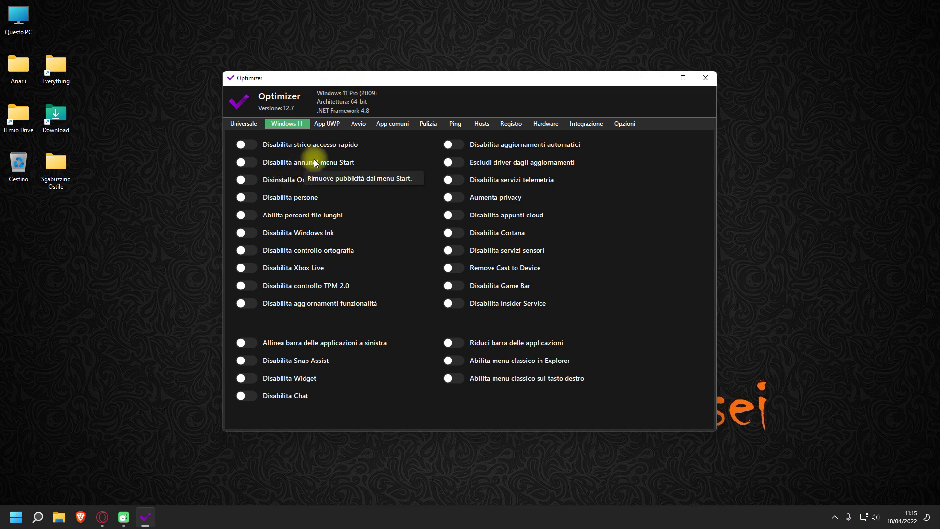
key(super)
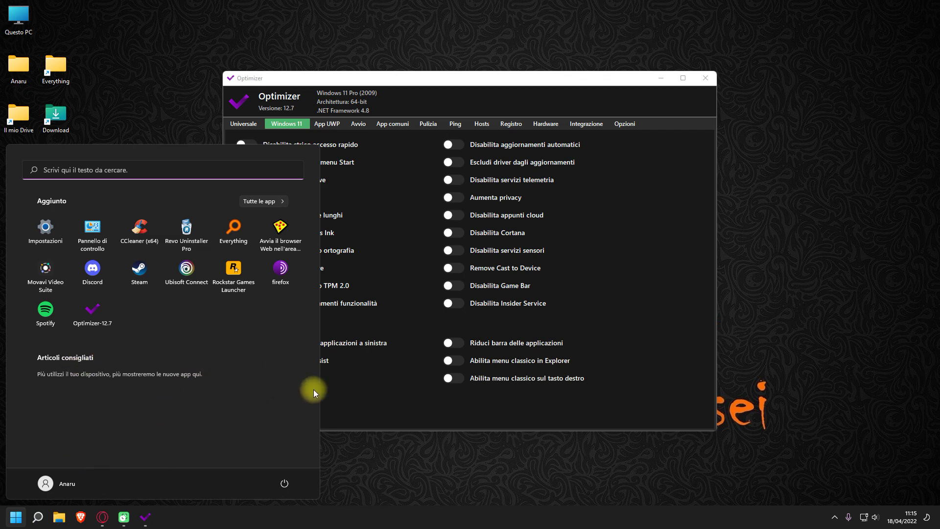
click(354, 401)
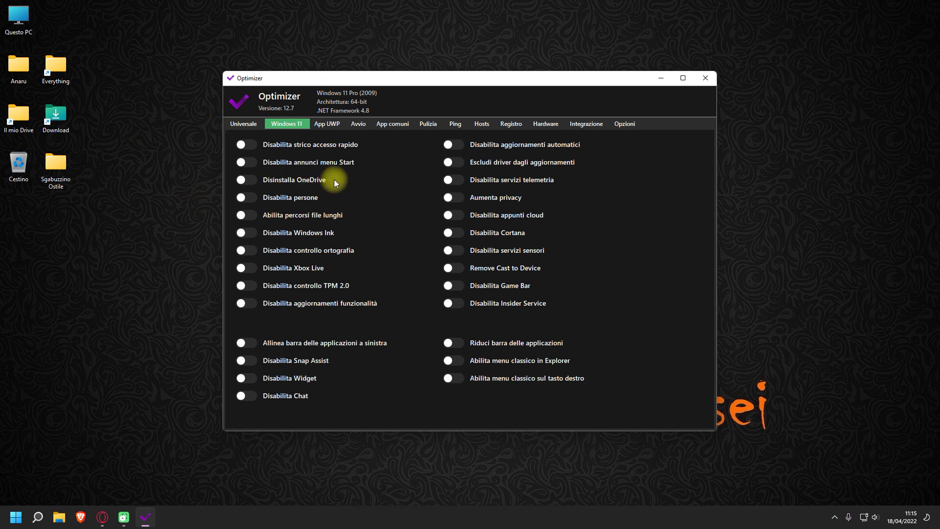
Enable "Disabilita persone" and review the "Abilita percorsi file lunghi" option using the "Sgabuzzino Ostile" folder name as an example.
mouse_move(290, 198)
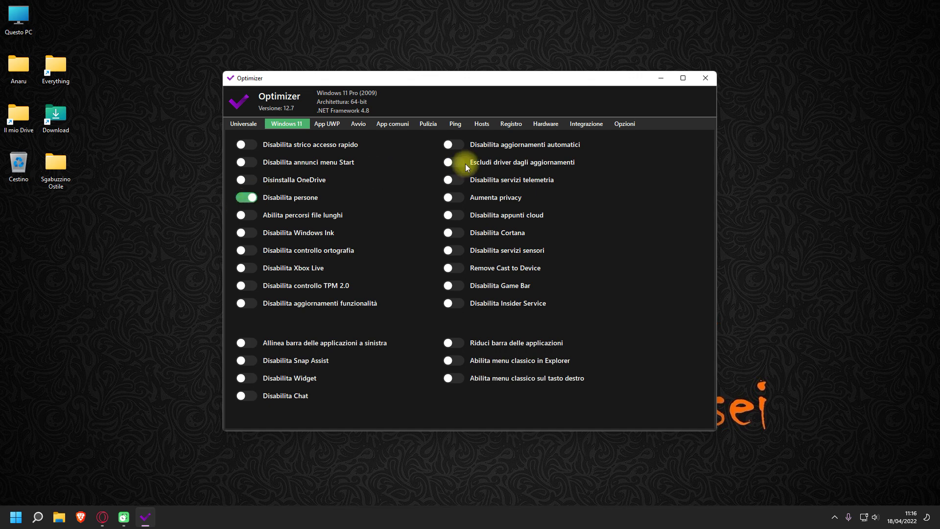
mouse_move(296, 221)
right_click(62, 184)
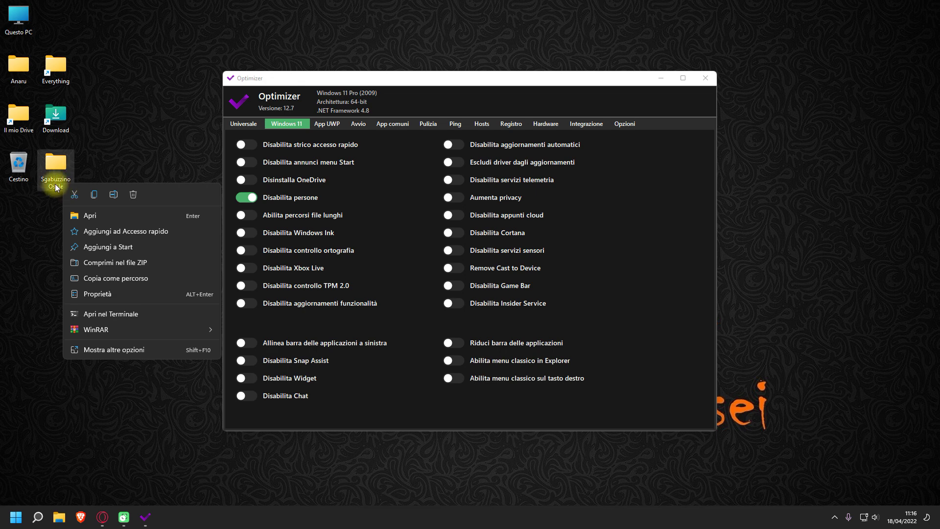
click(47, 195)
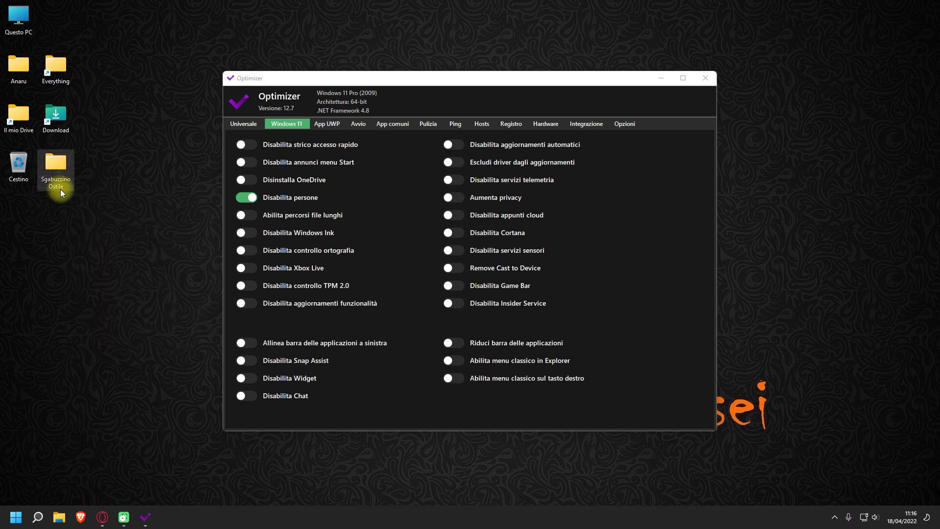
mouse_move(63, 187)
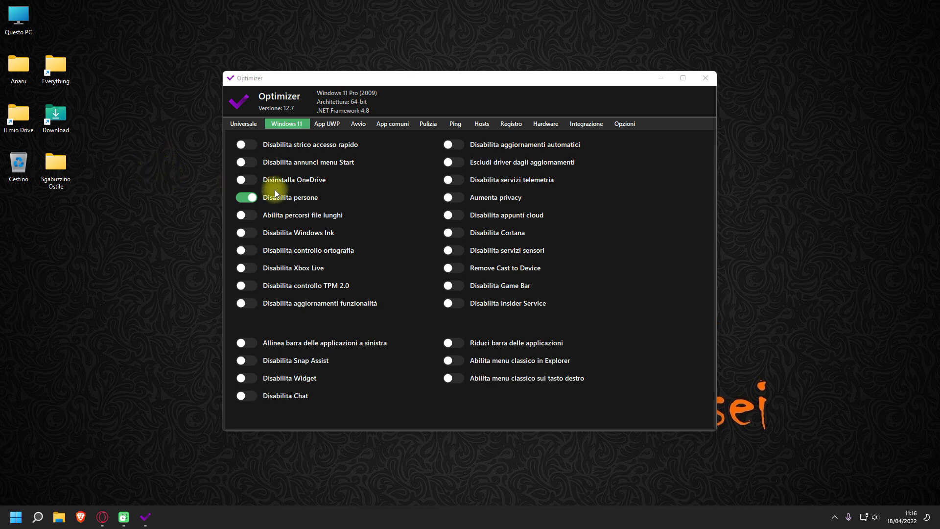
Enable "Disabilita Windows Ink" and "Disabilita controllo ortografia" in the Windows 11 settings.
mouse_move(275, 219)
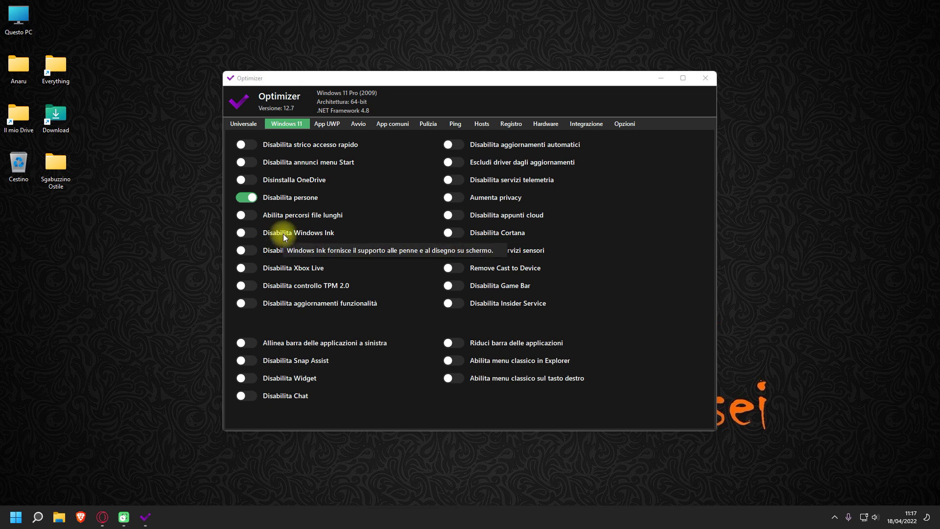
click(247, 233)
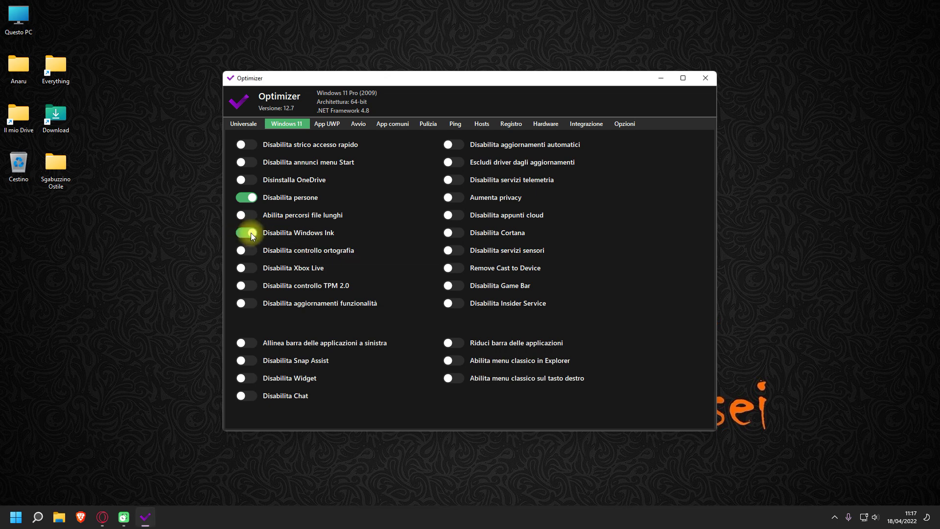
mouse_move(290, 255)
Review the options for disabling Xbox Live, the TPM 2.0 check, feature updates and automatic updates.
mouse_move(275, 273)
mouse_move(339, 290)
mouse_move(269, 284)
mouse_move(298, 307)
mouse_move(498, 148)
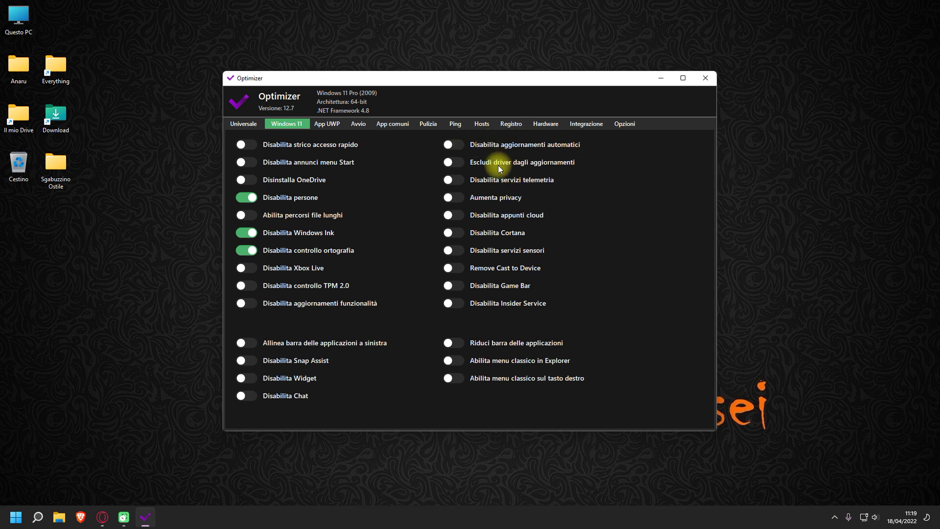
Read the description of "Escludi driver dagli aggiornamenti" and check the Windows Update page in the Windows settings.
mouse_move(499, 168)
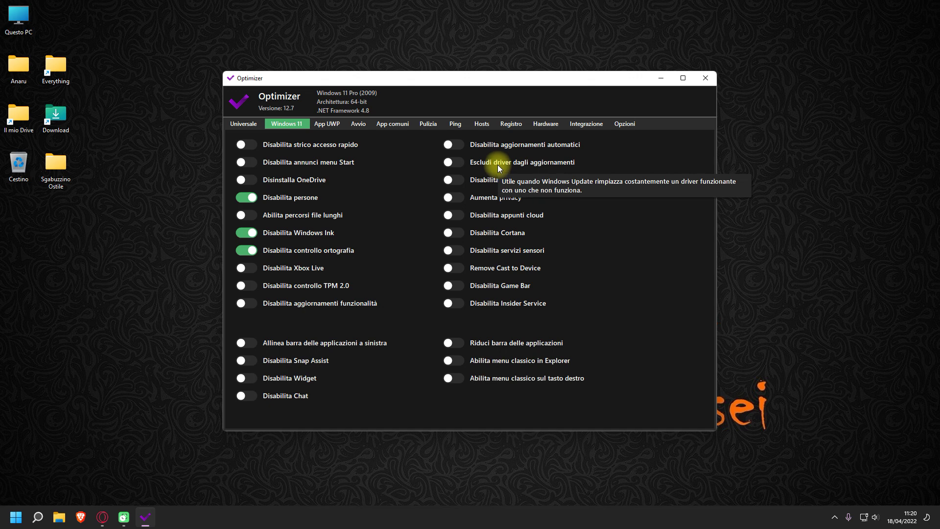
key(super)
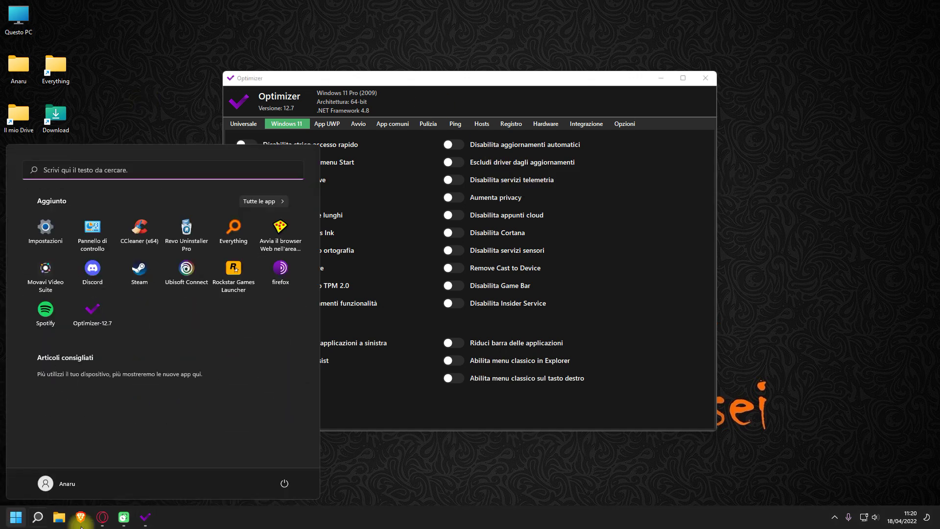
click(45, 229)
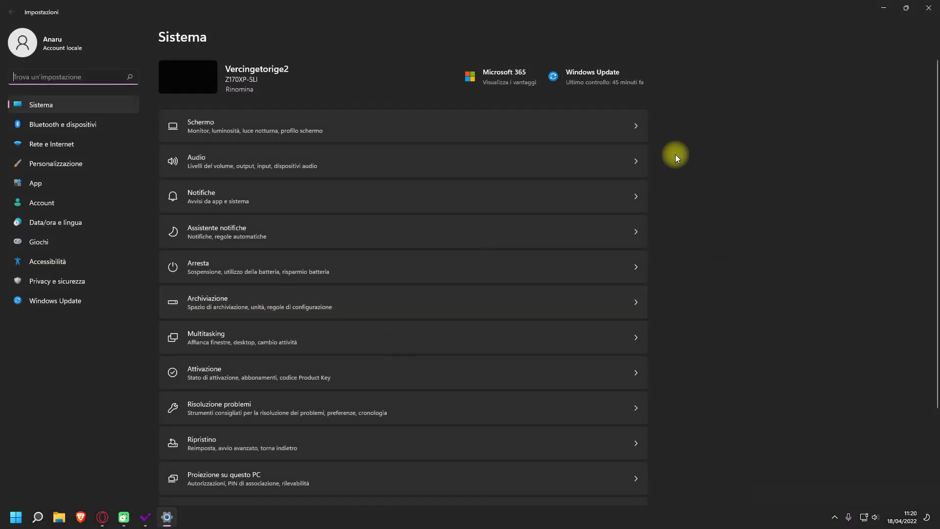
click(571, 80)
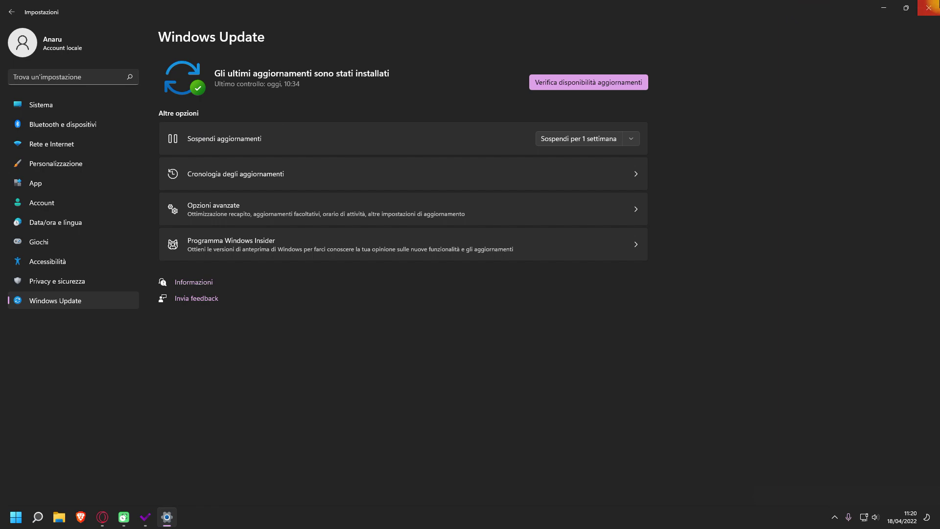
click(929, 8)
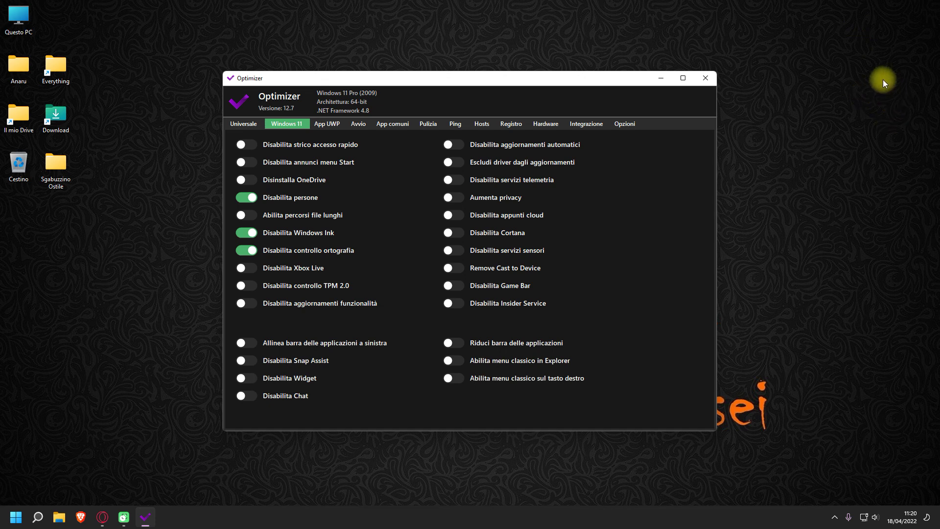
Search Windows for "gestione" and open Gestione dispositivi.
click(5, 524)
text(gestione)
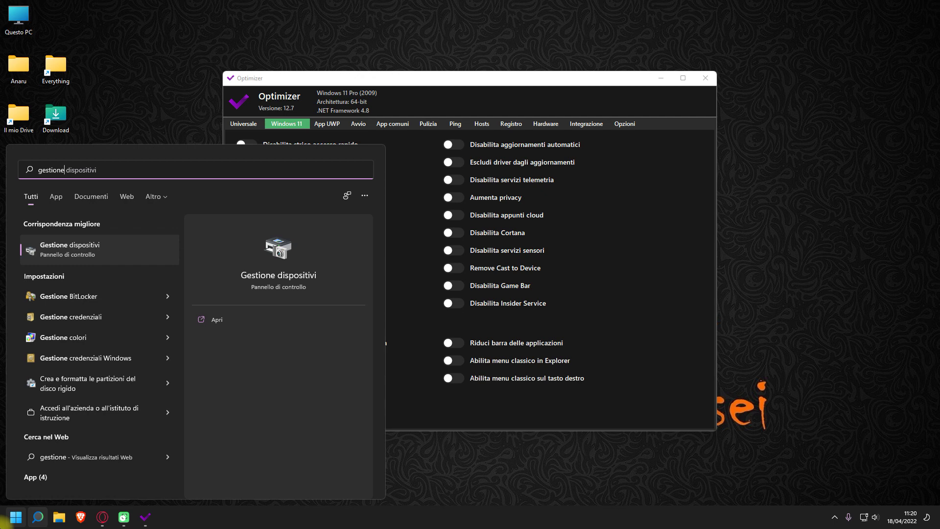
key(Return)
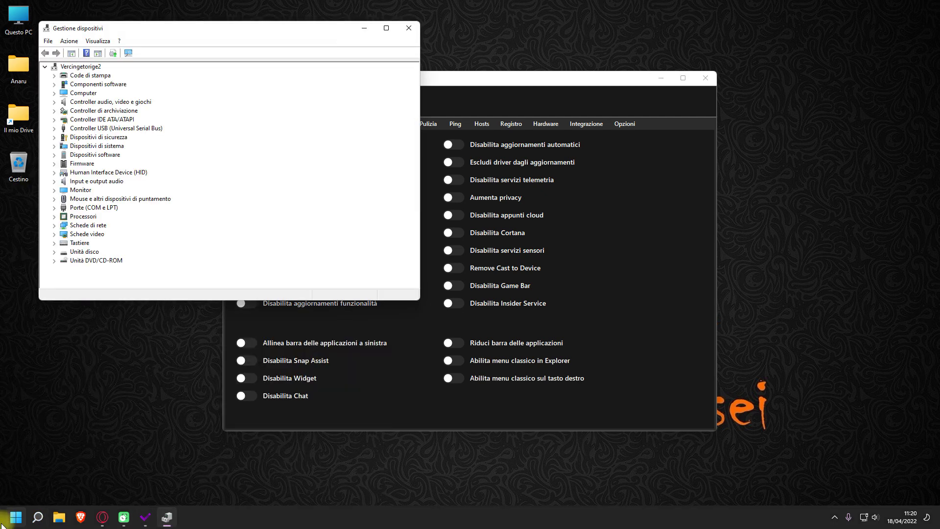
Look over the device categories in Gestione dispositivi and close its window.
drag(171, 29, 369, 96)
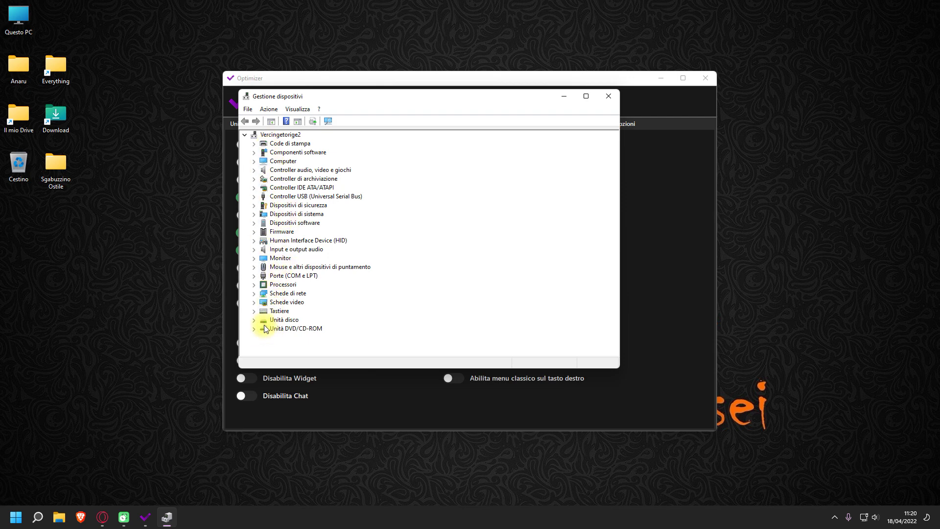
click(612, 96)
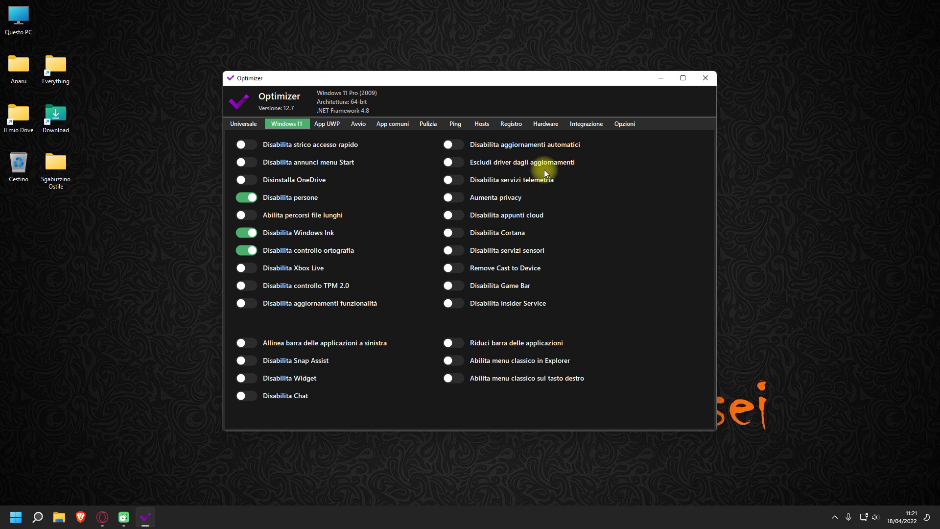
Enable "Escludi driver dagli aggiornamenti", "Disabilita servizi telemetria", "Aumenta privacy" and "Disabilita appunti cloud" in the Windows 11 settings.
click(452, 162)
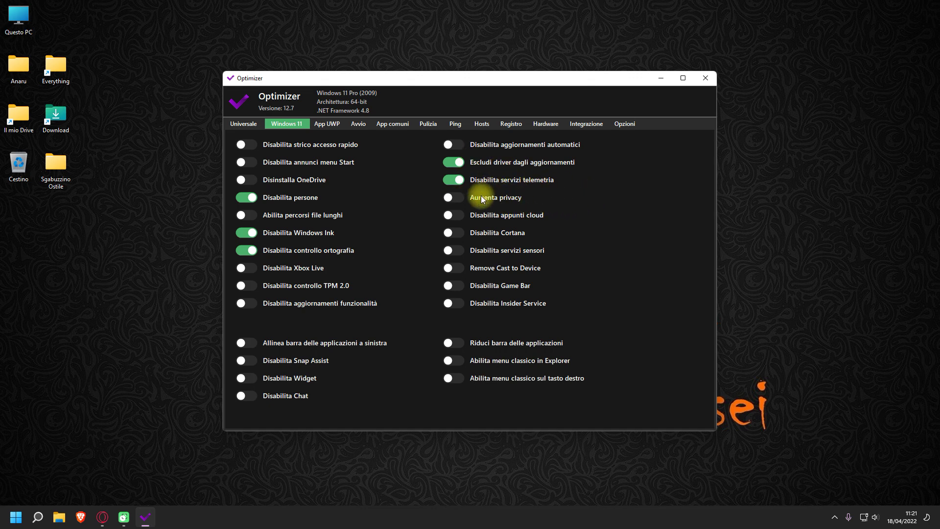
mouse_move(483, 199)
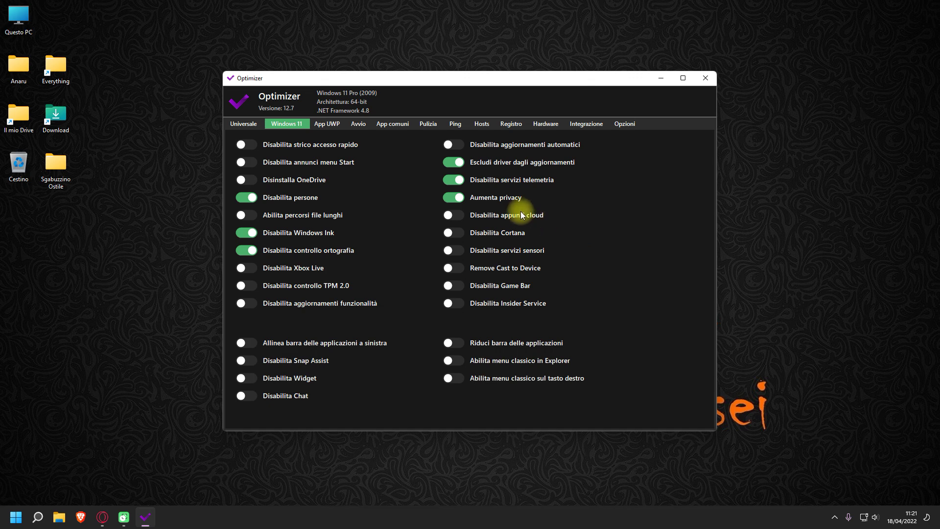
mouse_move(520, 216)
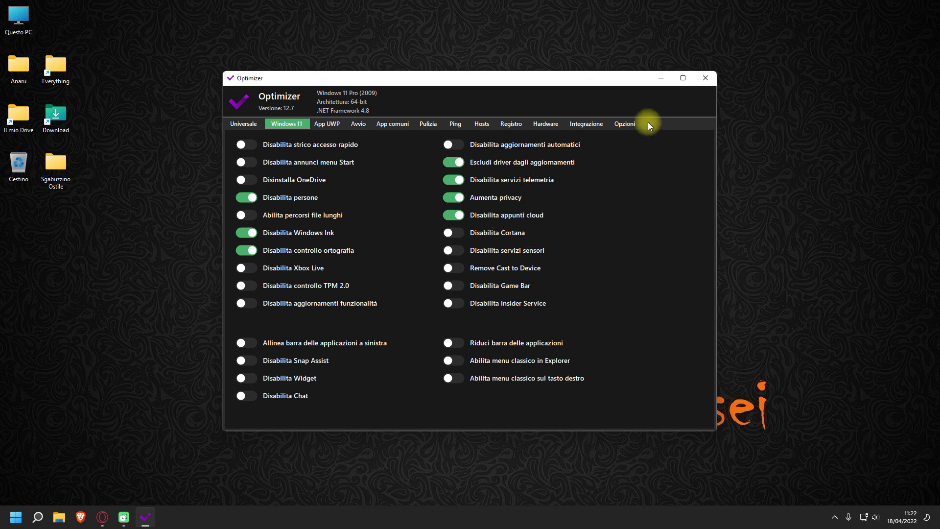
Read the description of "Disabilita Cortana" and check the web search in the Start menu with the text "asdasdasdasdadfa".
mouse_move(494, 234)
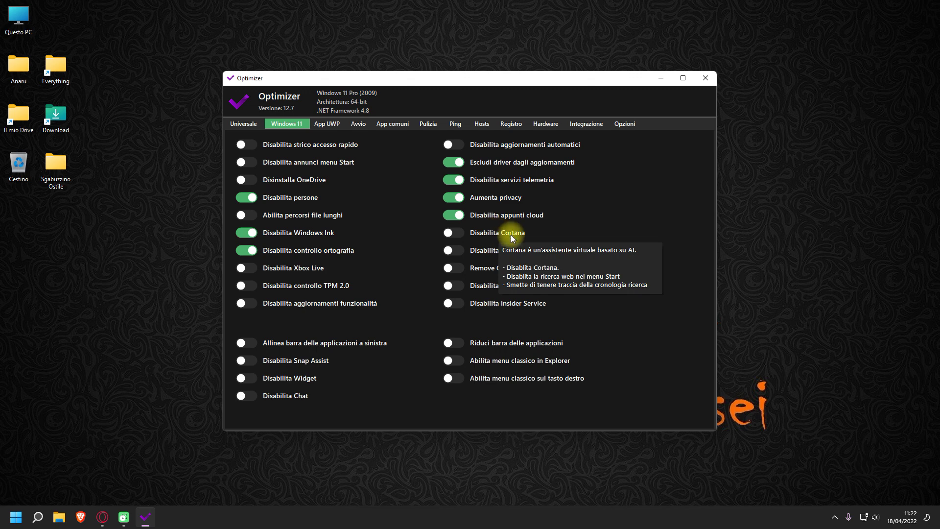
mouse_move(530, 268)
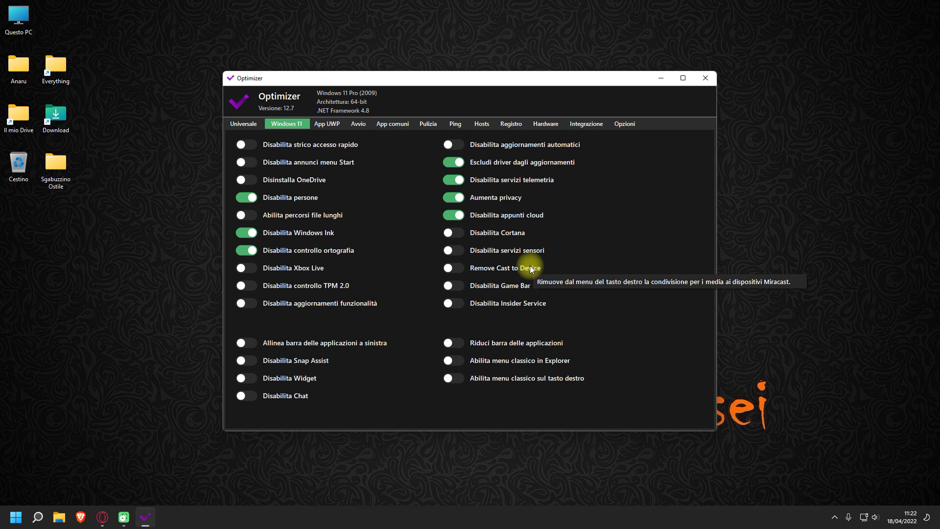
click(10, 518)
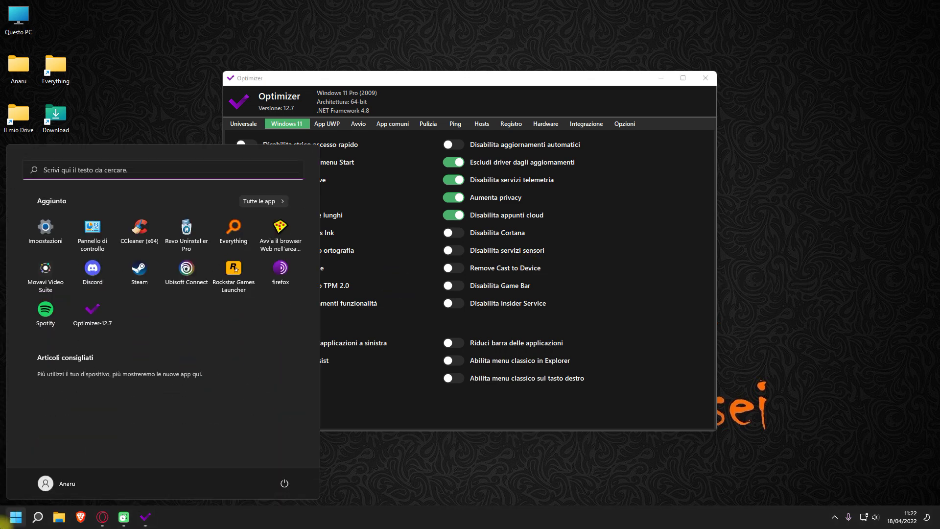
text(asdasdasdasdadfa)
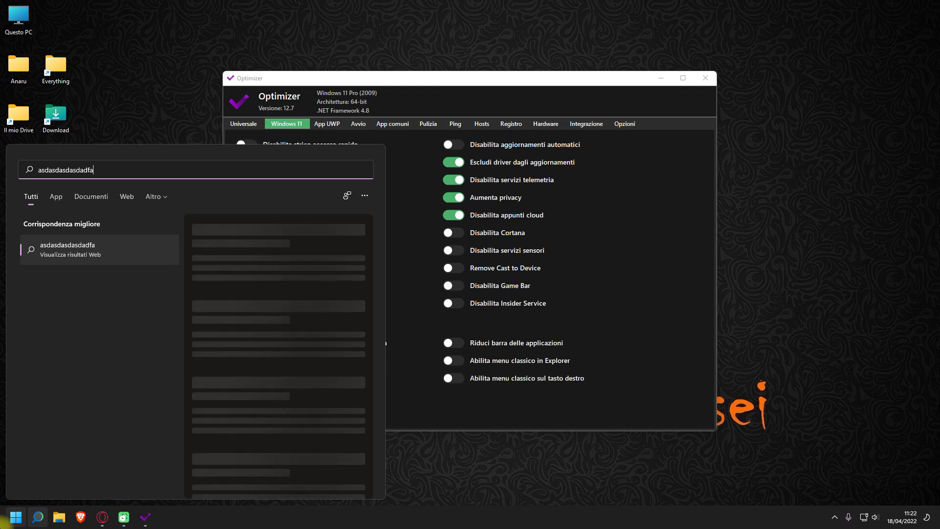
key(Escape)
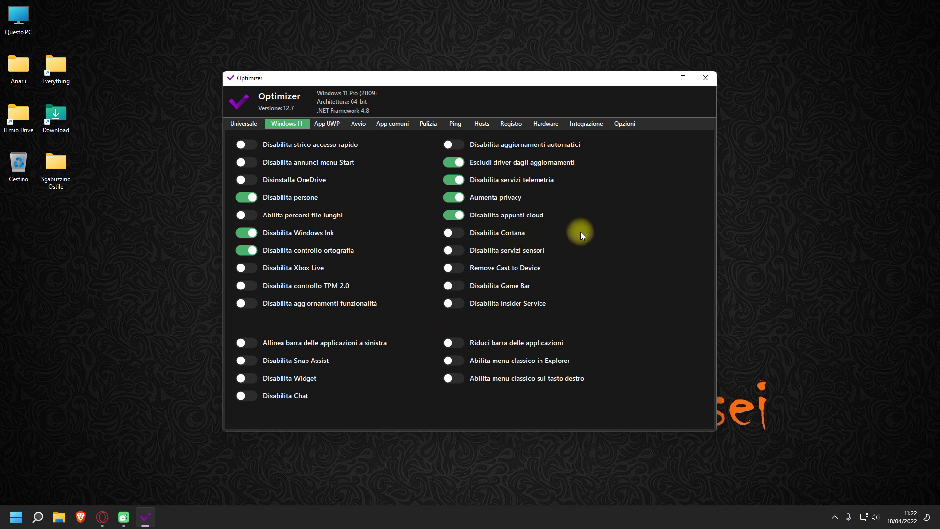
Enable "Disabilita servizi sensori" and "Remove Cast to Device", and review the Game Bar, Xbox Live and Insider Service options.
mouse_move(520, 251)
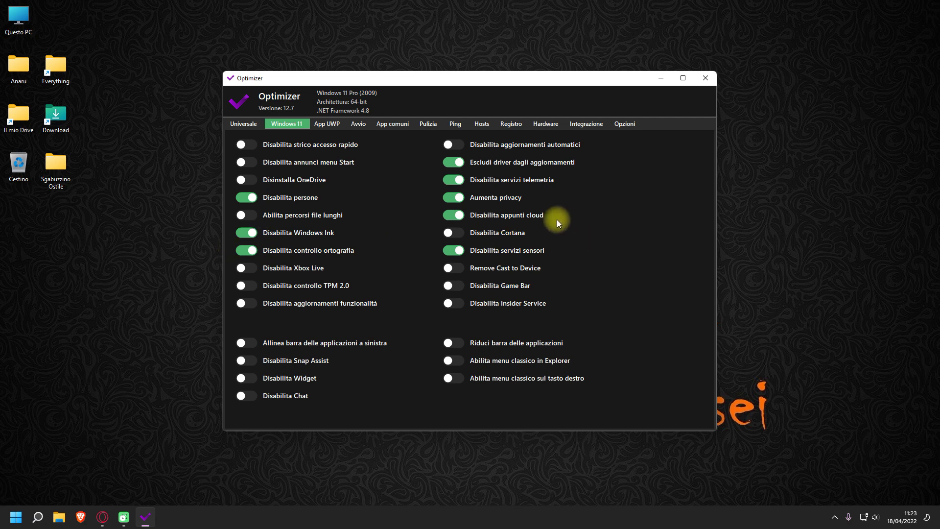
mouse_move(509, 270)
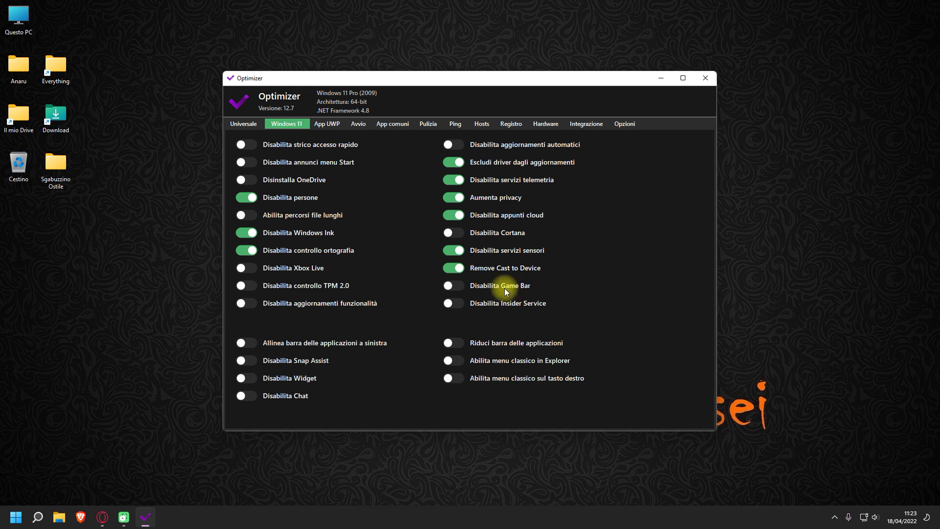
mouse_move(505, 290)
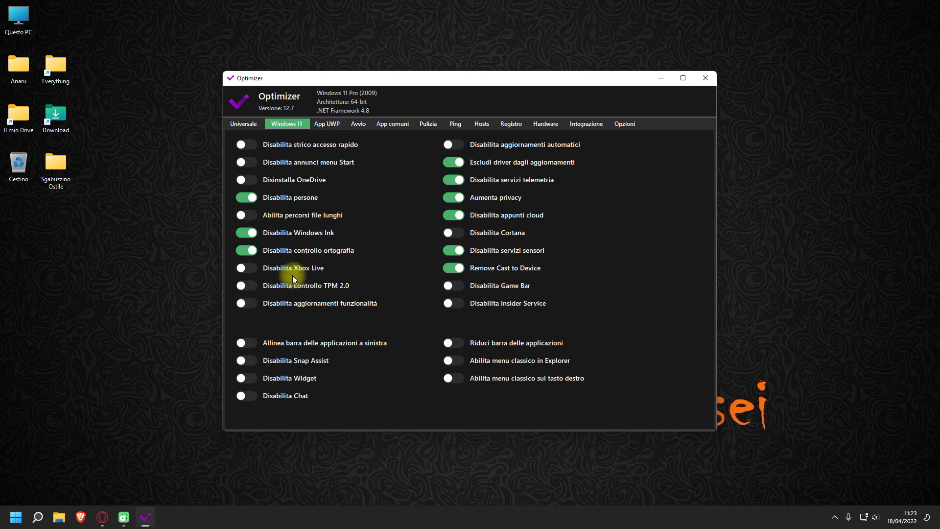
mouse_move(297, 273)
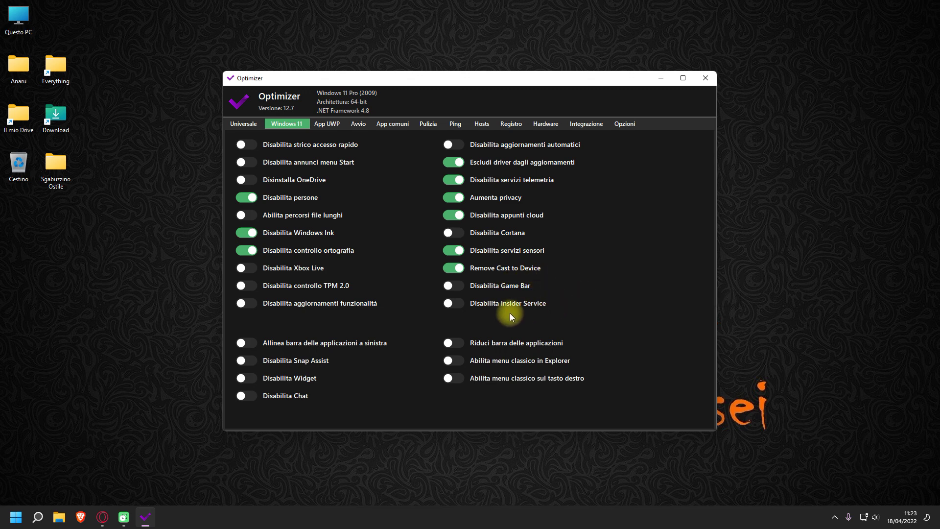
mouse_move(486, 303)
Check where the Start menu opens and read the description of "Allinea barra delle applicazioni a sinistra".
click(16, 517)
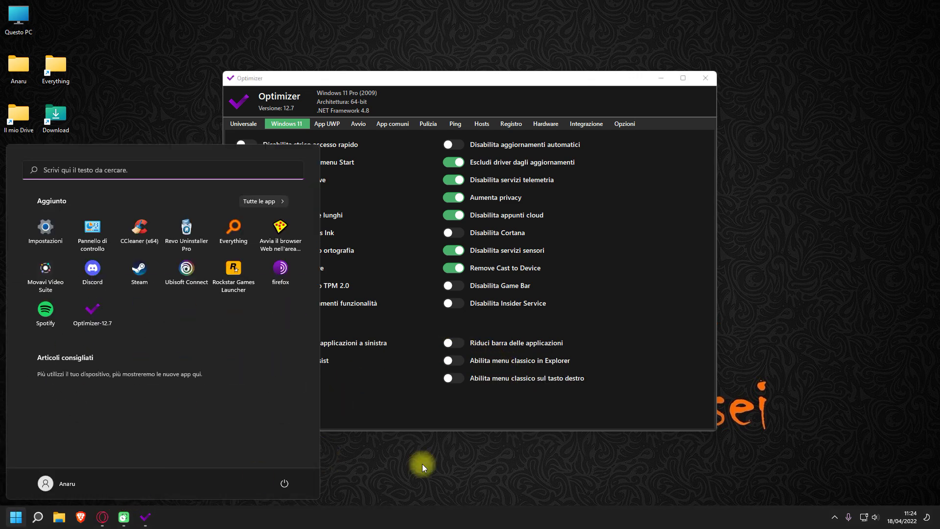
click(403, 483)
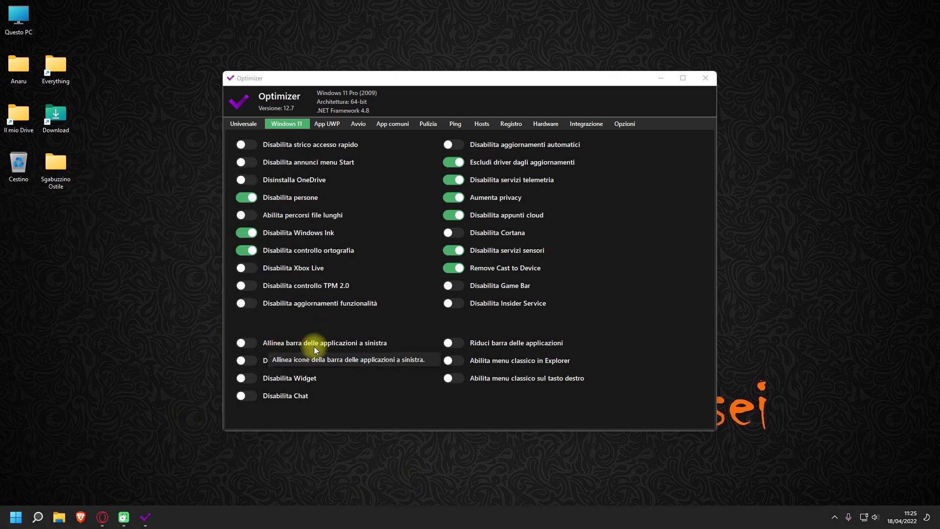
mouse_move(103, 517)
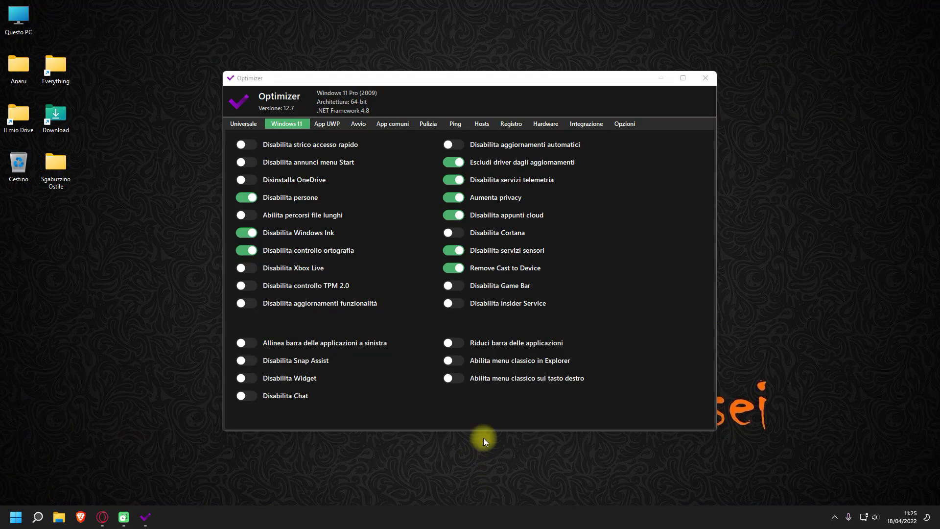
Open the Windows taskbar settings and view the alignment choices under "Comportamenti della barra delle applicazioni", keeping Sinistra.
right_click(319, 517)
click(377, 498)
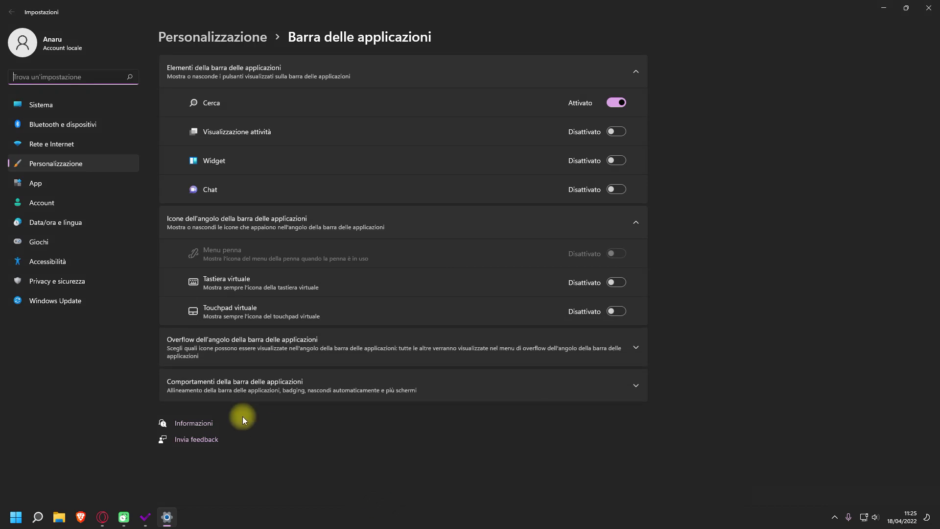
click(215, 382)
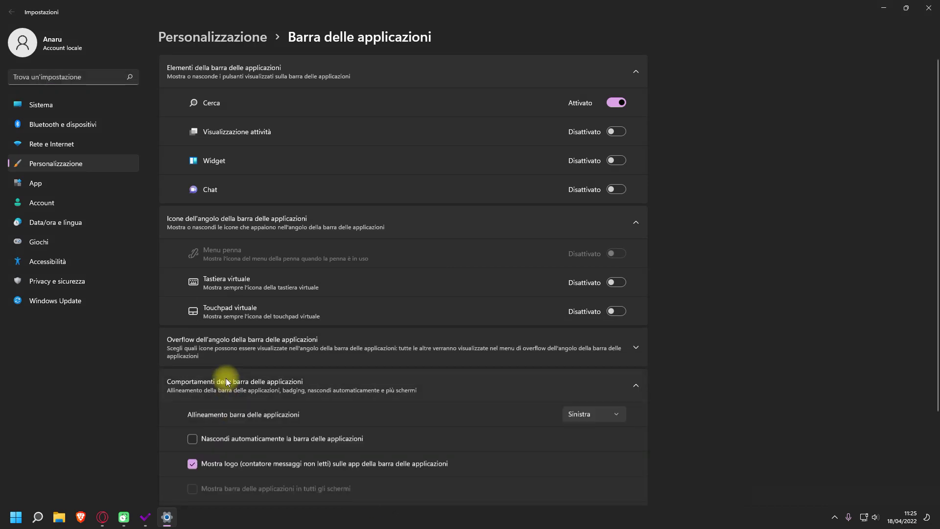
click(570, 412)
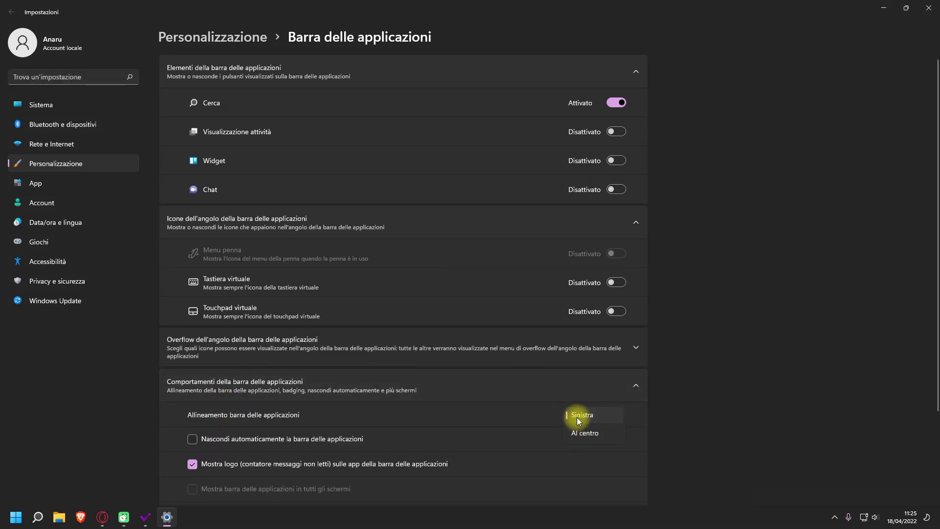
click(582, 417)
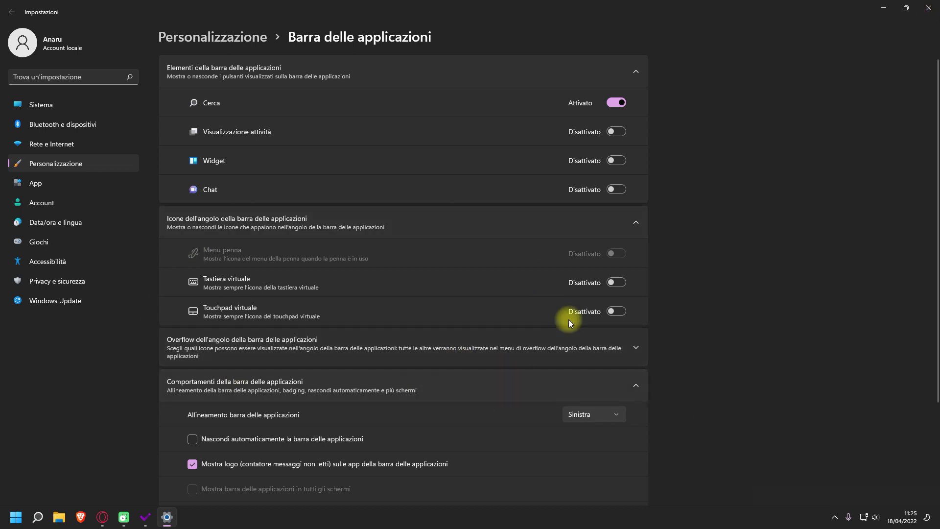
Turn the taskbar's Widget item on and off again, and close the Windows settings.
click(616, 166)
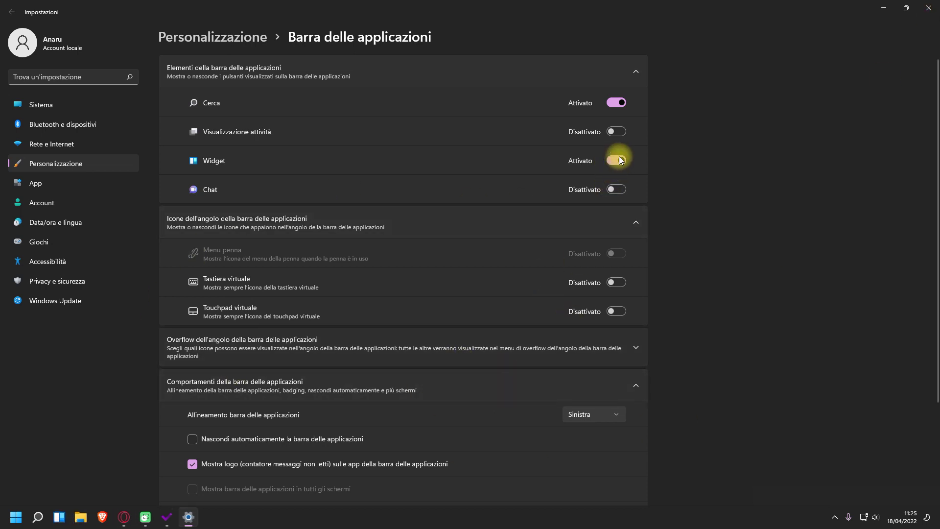
click(617, 160)
click(928, 8)
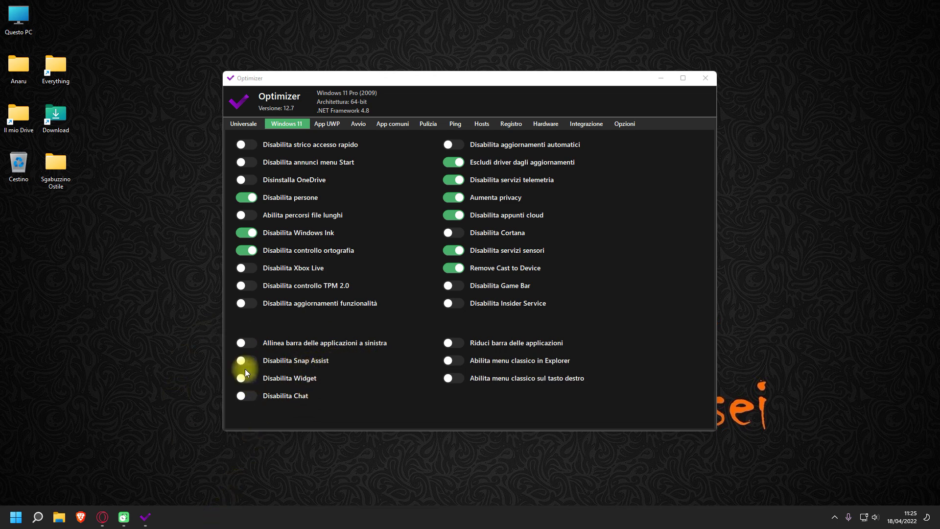
Try out "Allinea barra delle applicazioni a sinistra" by switching it on and off twice, leaving it off.
click(246, 343)
click(246, 342)
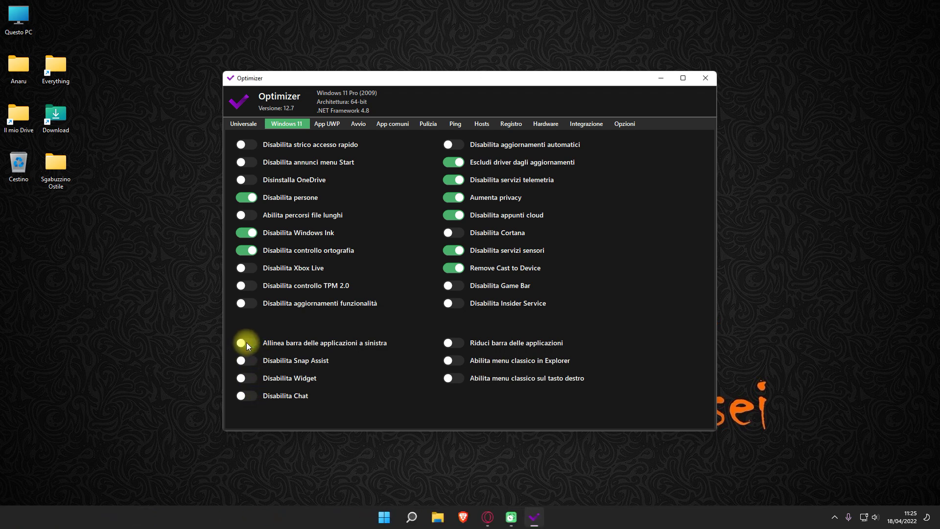
click(246, 342)
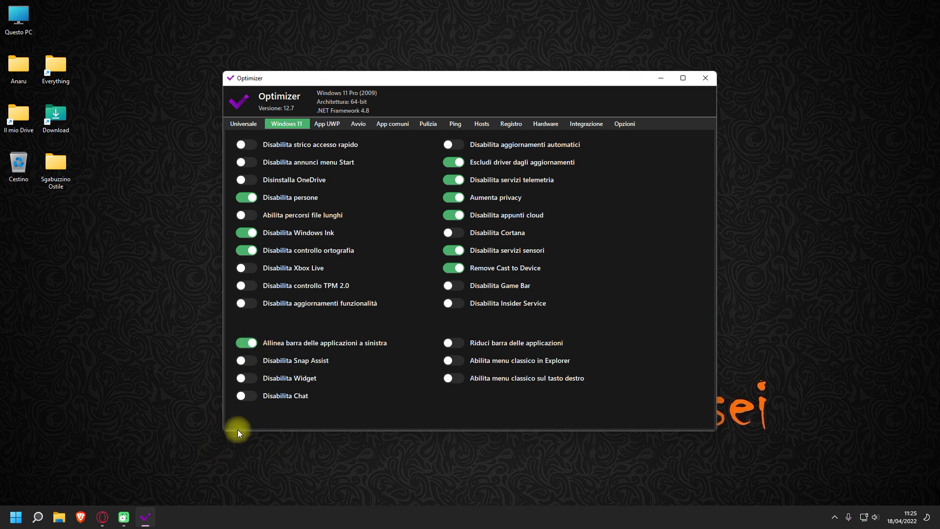
click(251, 342)
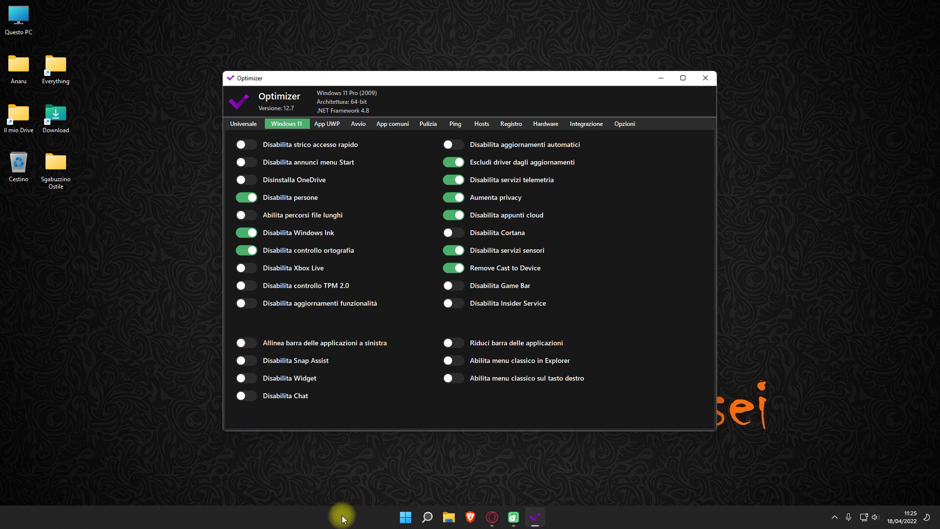
Set the taskbar alignment to Sinistra in the Windows taskbar settings and close them.
click(320, 524)
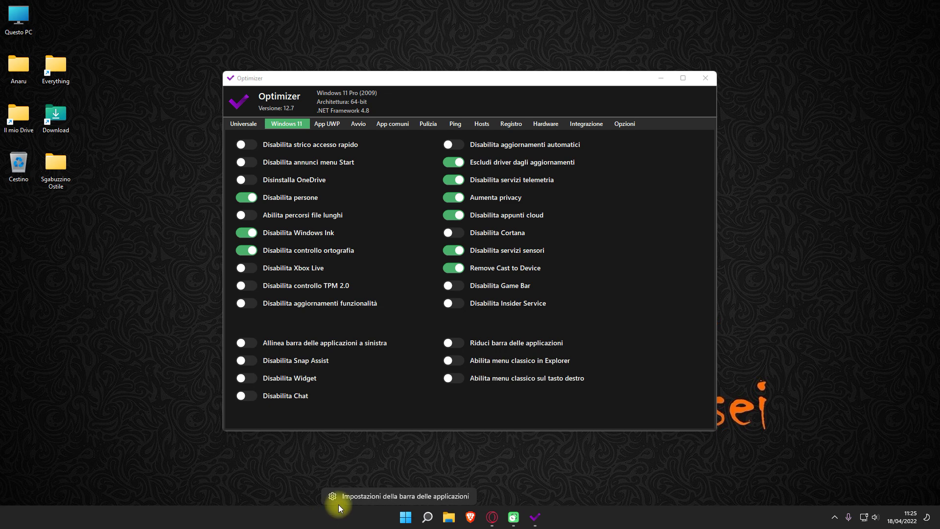
click(342, 496)
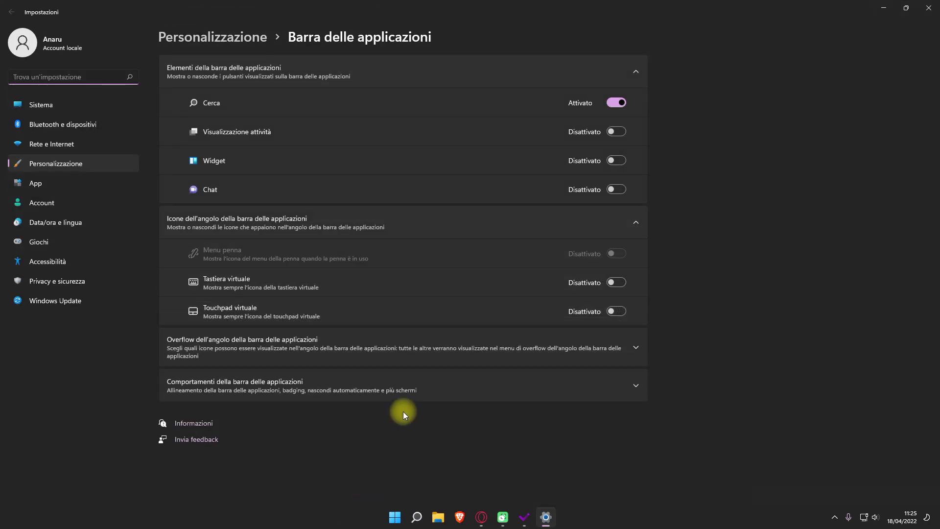
click(430, 388)
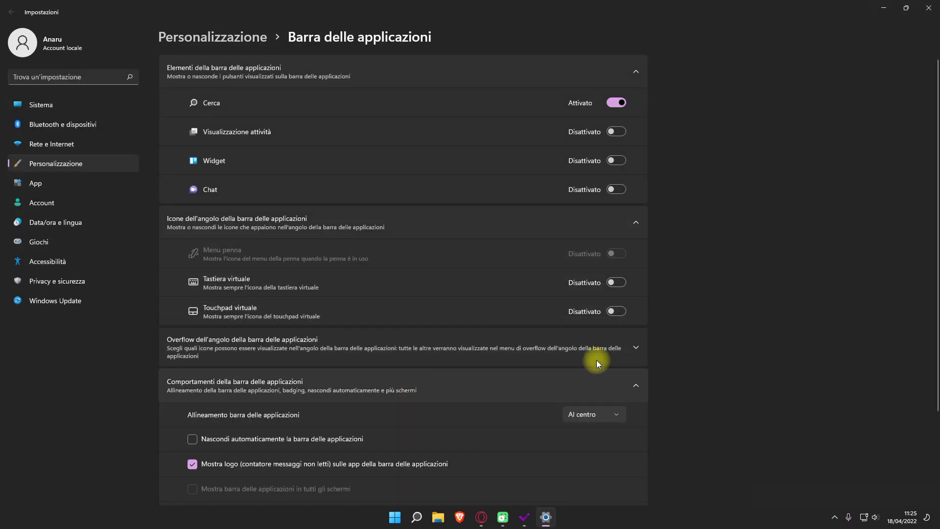
click(589, 415)
click(601, 395)
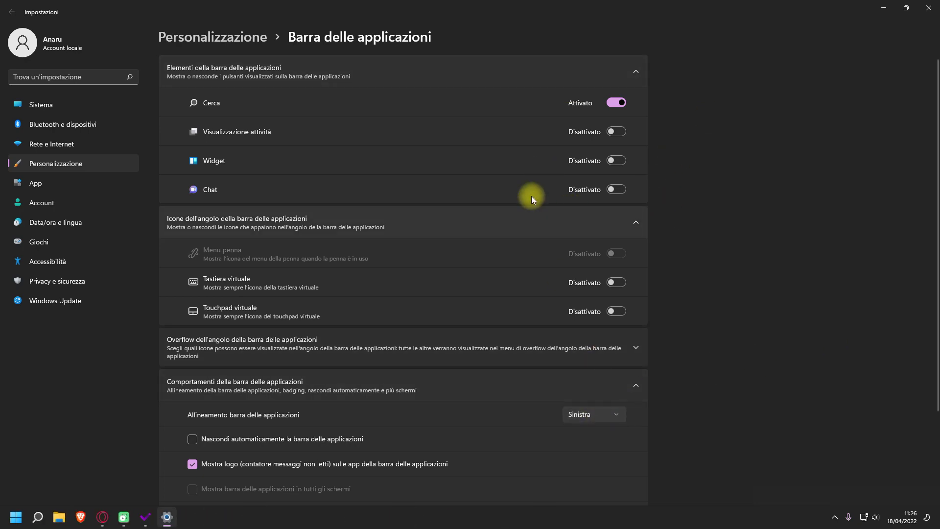
click(929, 8)
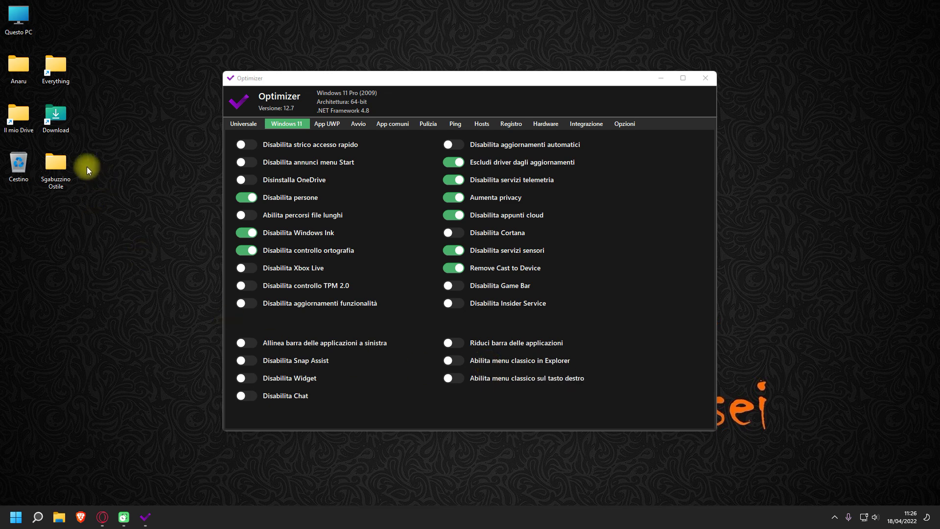
View the compact and the extended context options of the Sgabuzzino Ostile desktop folder, and dismiss them.
right_click(62, 174)
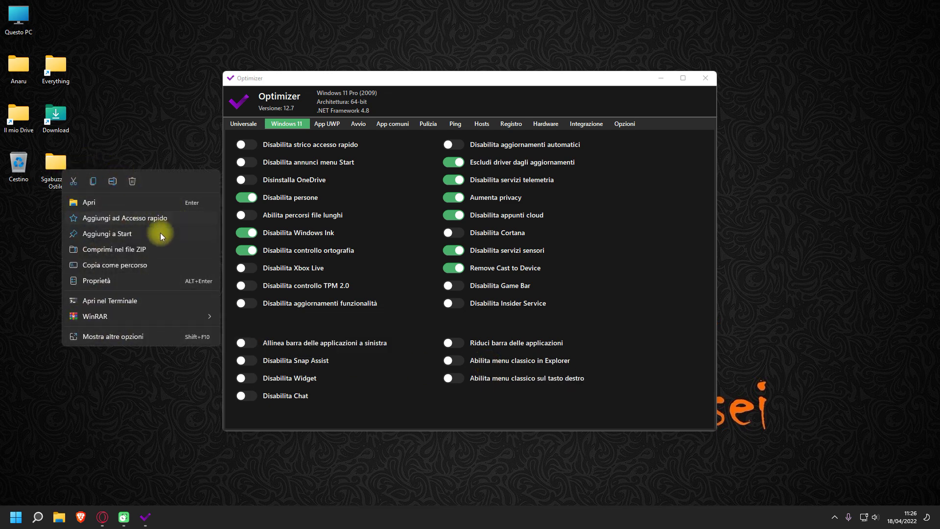
click(102, 338)
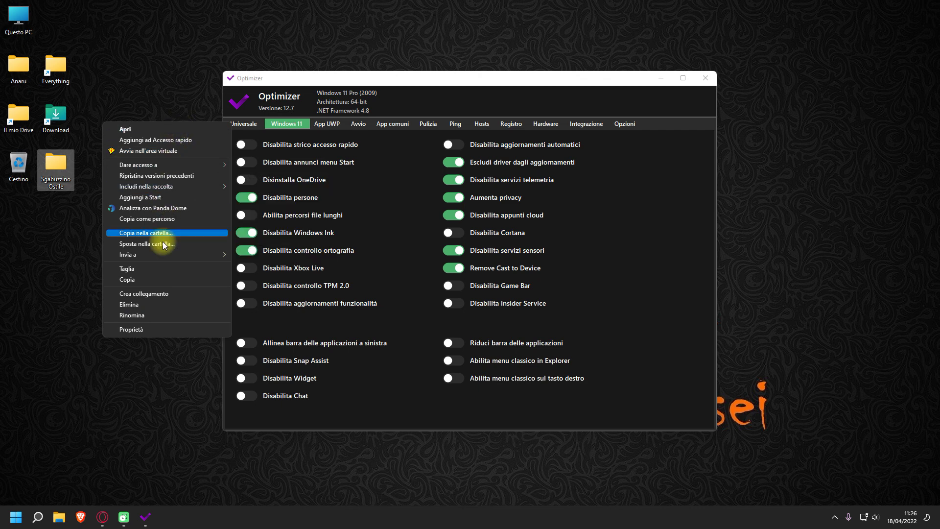
click(163, 368)
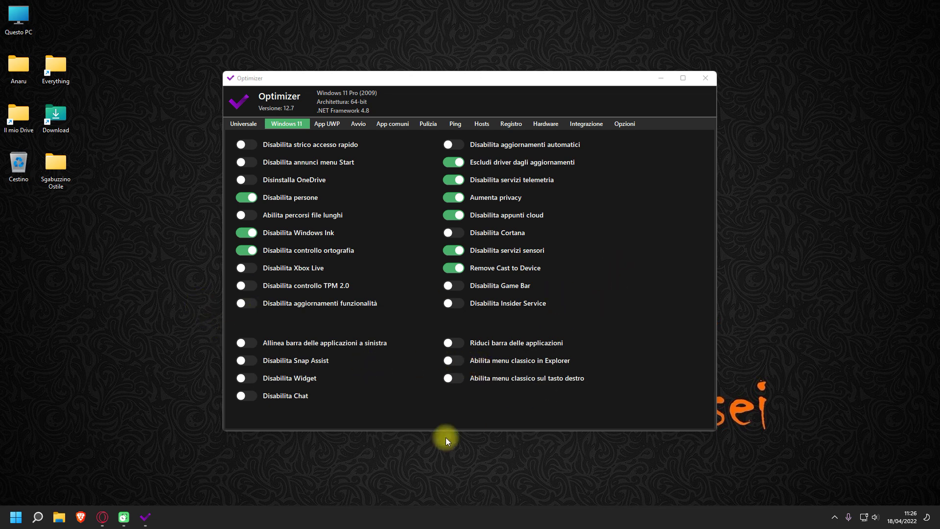
right_click(46, 170)
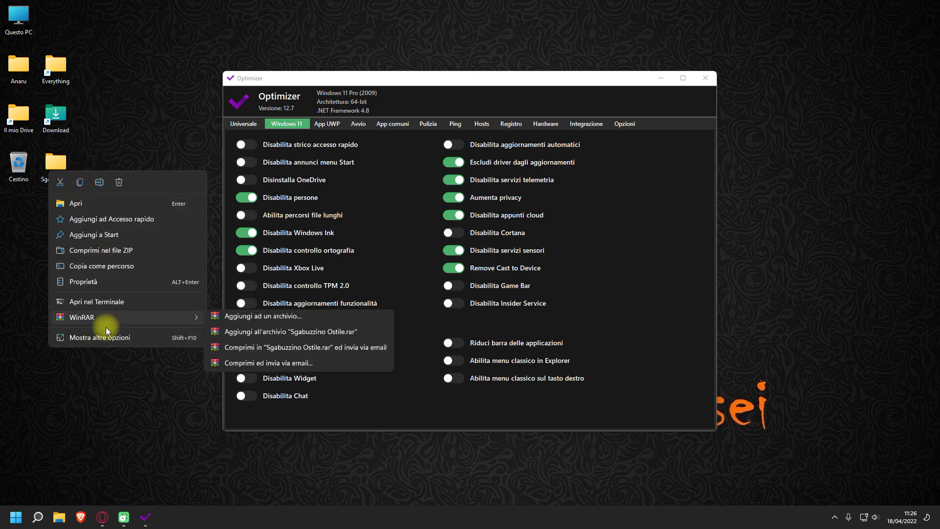
click(98, 364)
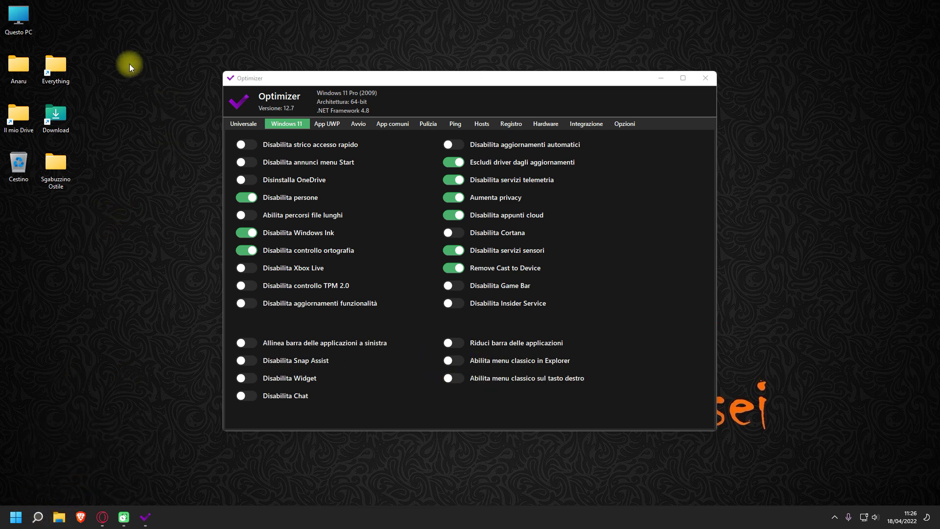
Open Questo PC in File Explorer to examine its Windows 11 command bar, and close the window.
double_click(19, 18)
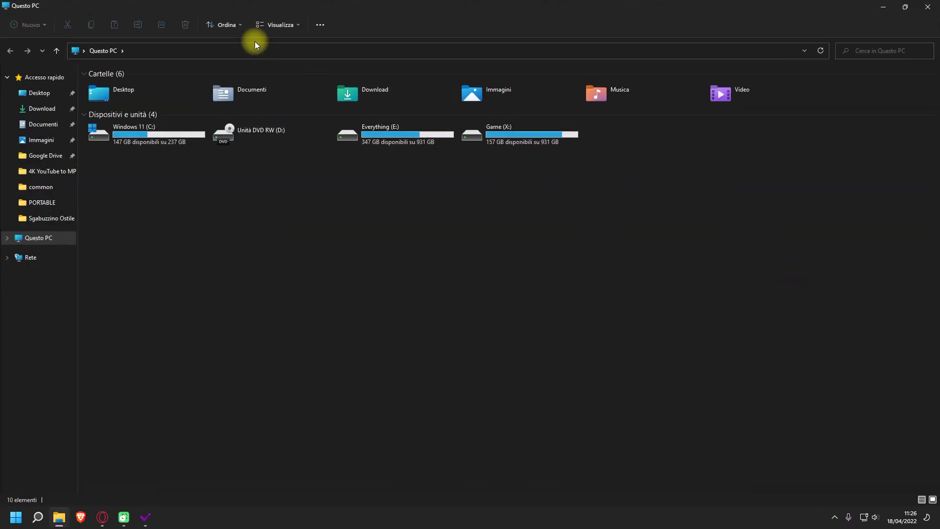
click(321, 25)
click(330, 14)
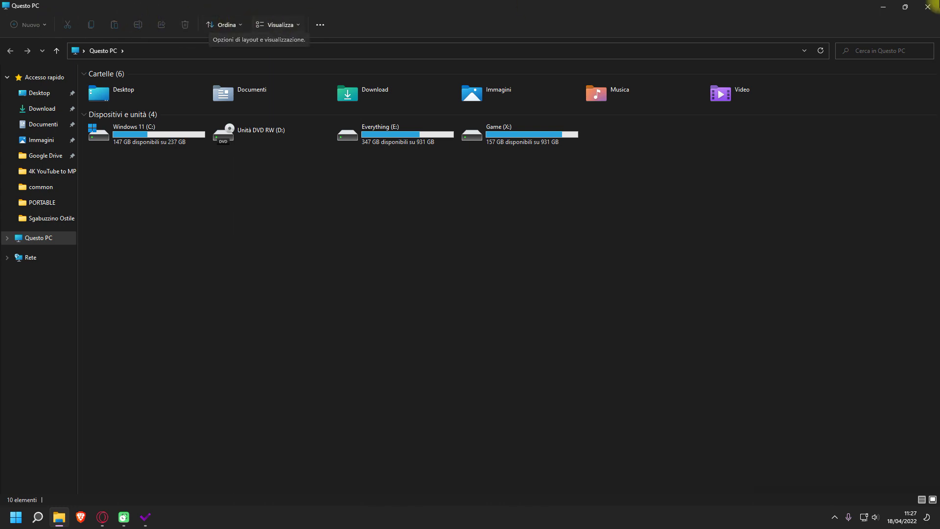
click(936, 5)
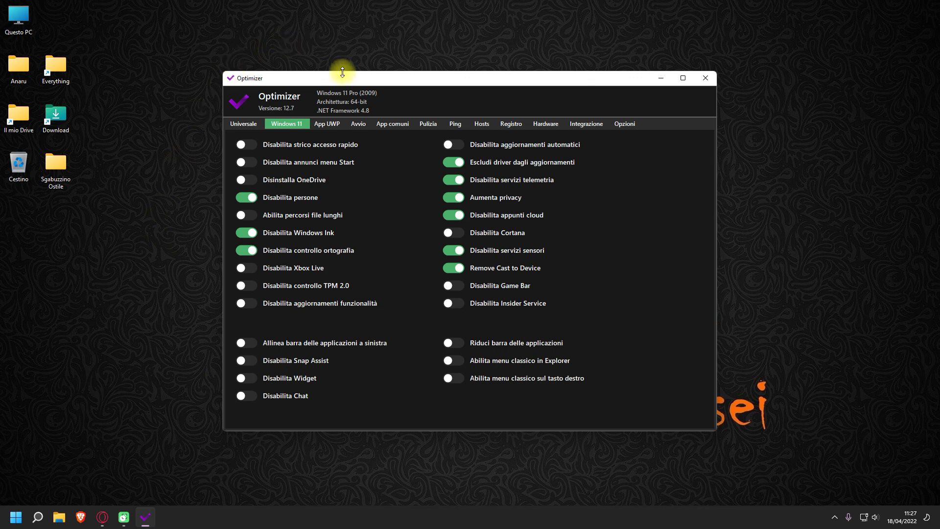
Mark Microsoft.OneDriveSync, Microsoft.YourPhone and MicrosoftTeams for removal in Optimizer's list of unwanted UWP apps.
click(330, 126)
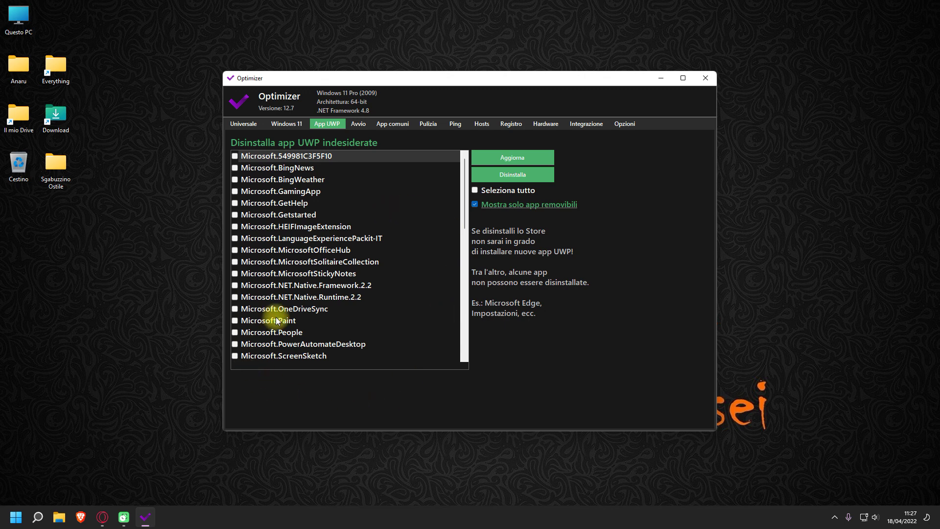
click(235, 309)
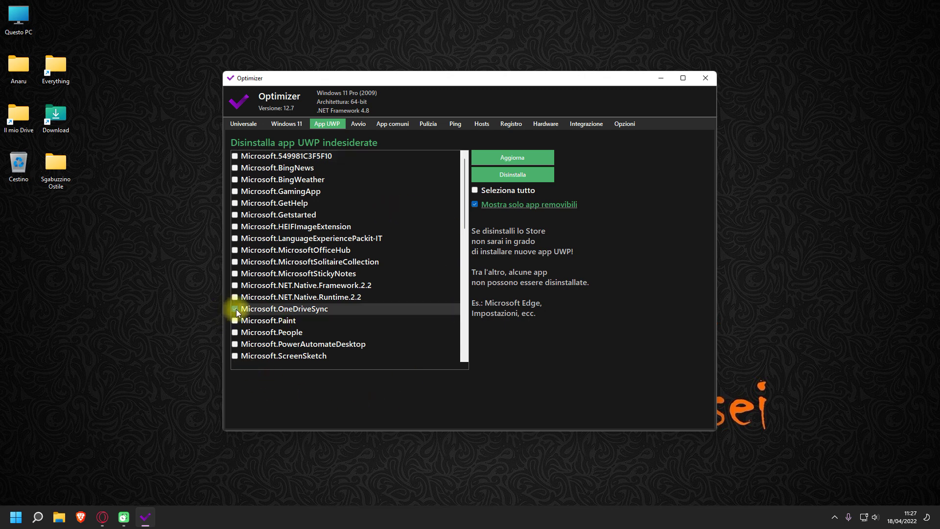
scroll(398, 292, down, 2)
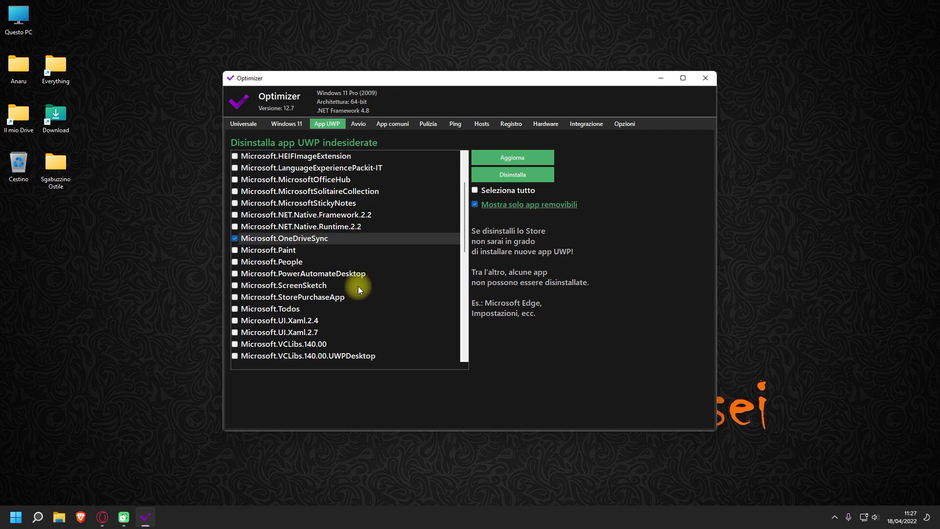
scroll(378, 240, down, 7)
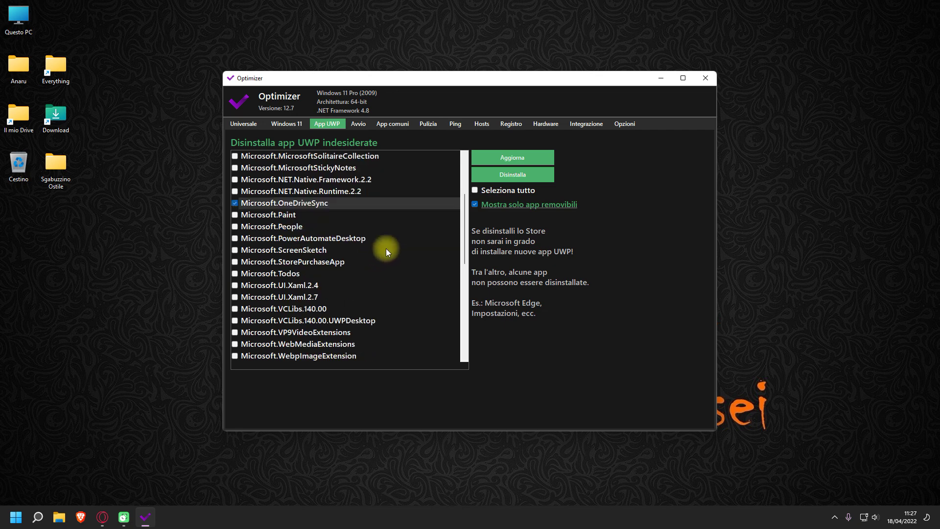
scroll(381, 252, down, 2)
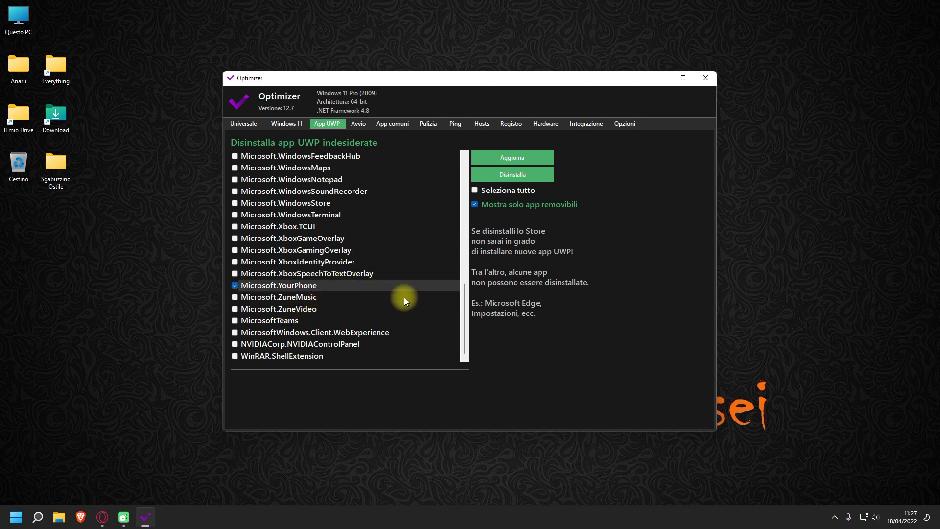
click(235, 321)
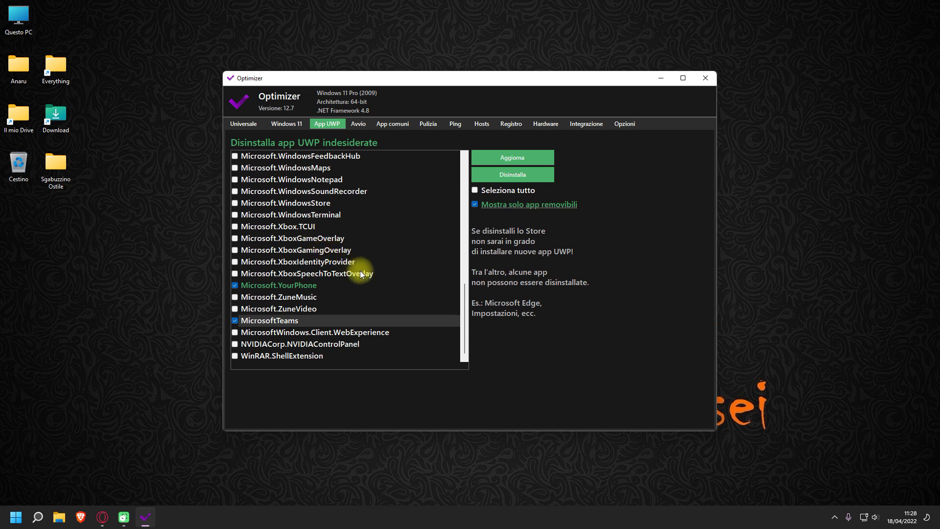
Uninstall the marked UWP apps, confirming the removal, and review the refreshed app list.
scroll(350, 333, up, 2)
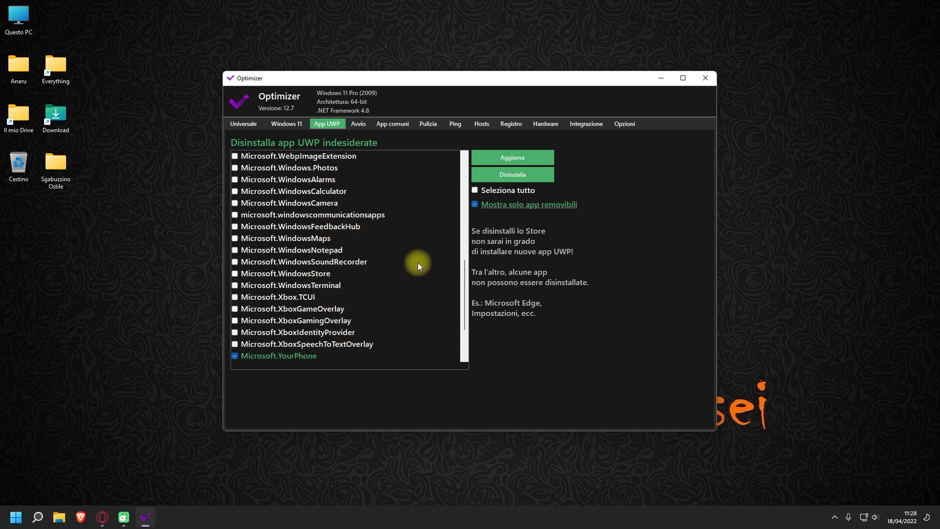
scroll(418, 262, up, 2)
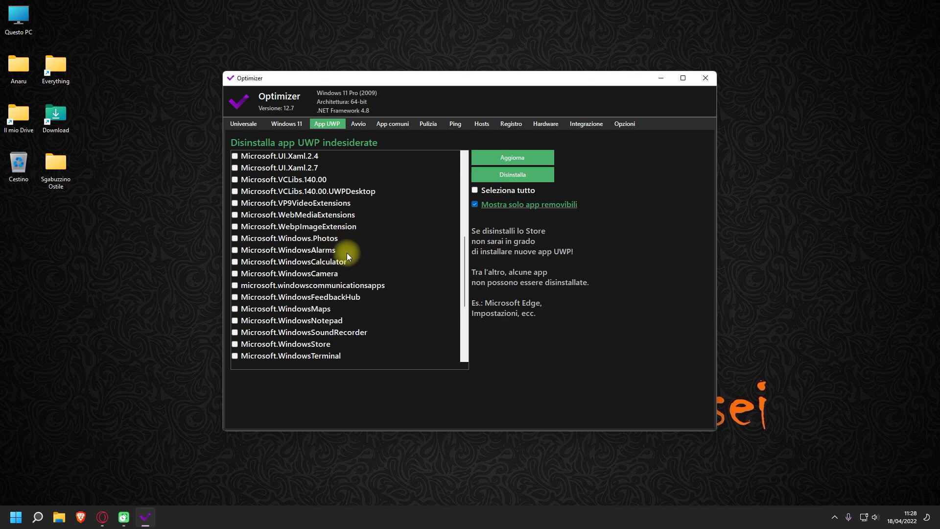
scroll(341, 256, up, 3)
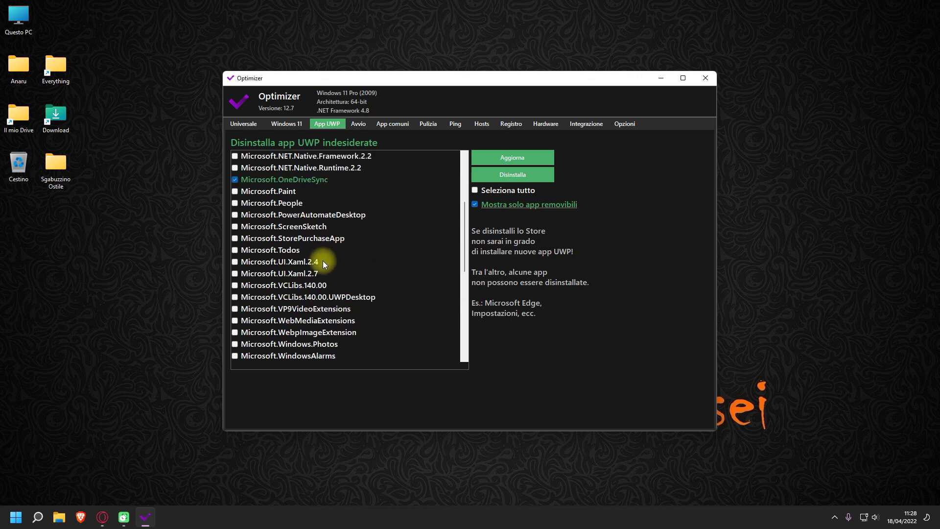
scroll(371, 243, up, 4)
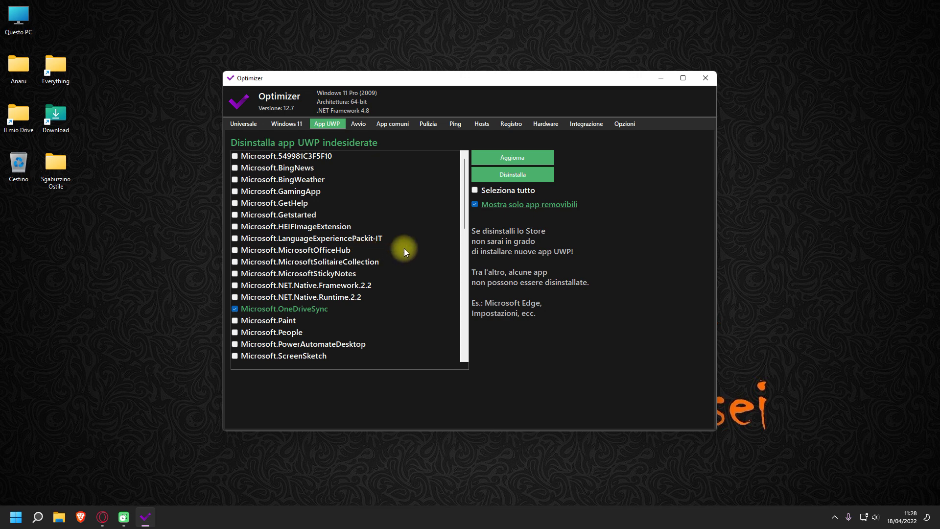
scroll(308, 299, down, 4)
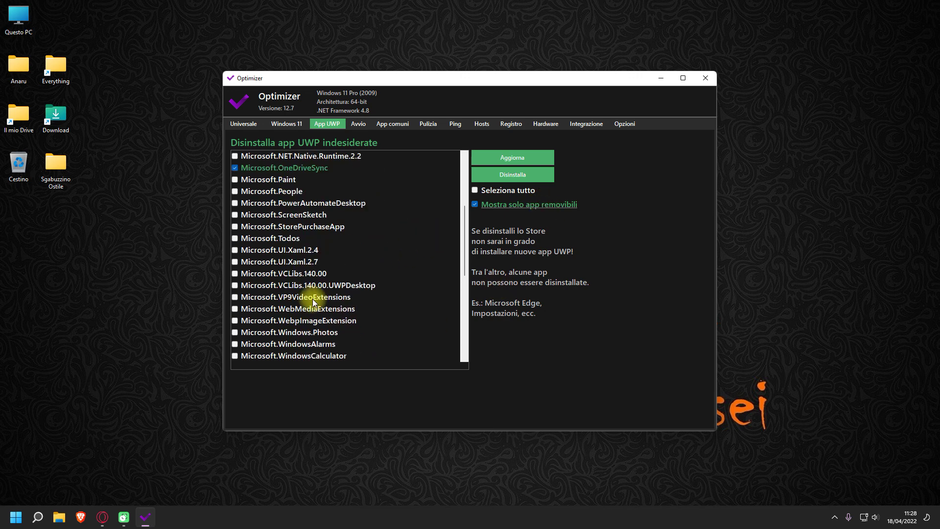
scroll(313, 299, down, 6)
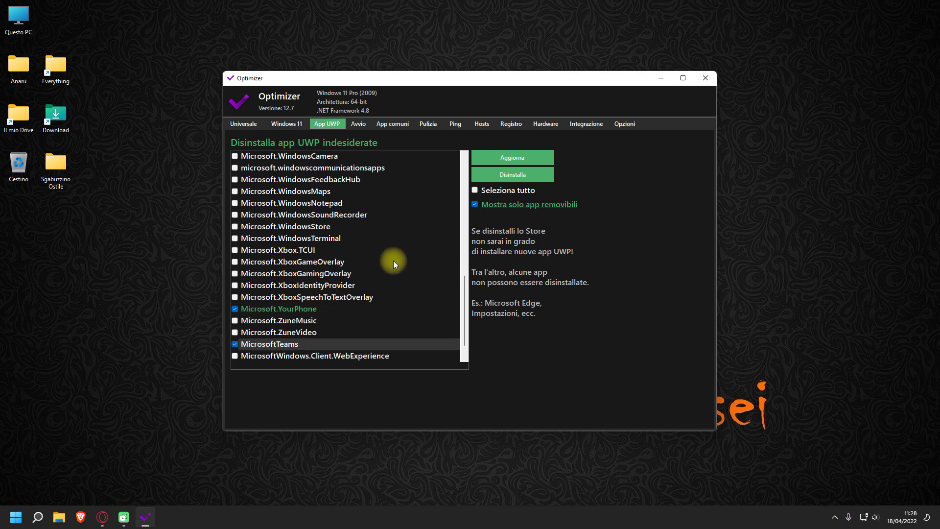
click(533, 178)
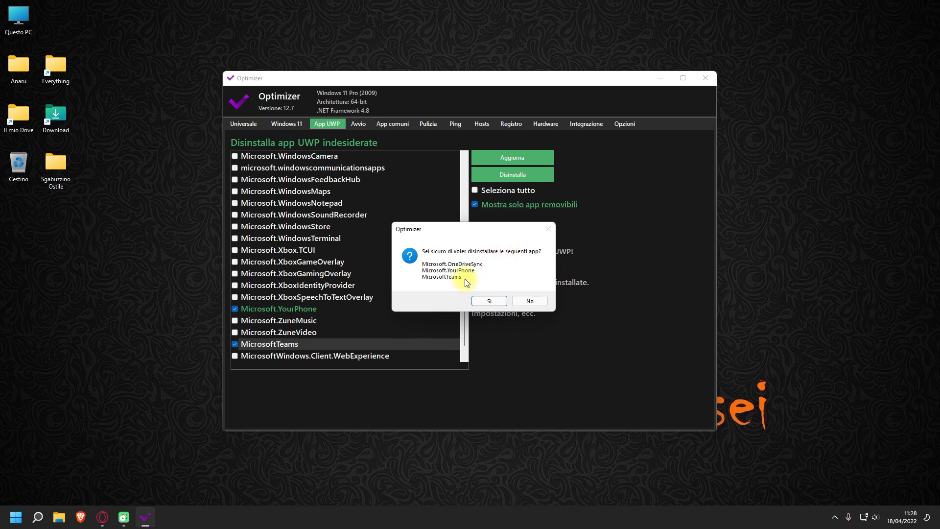
click(488, 297)
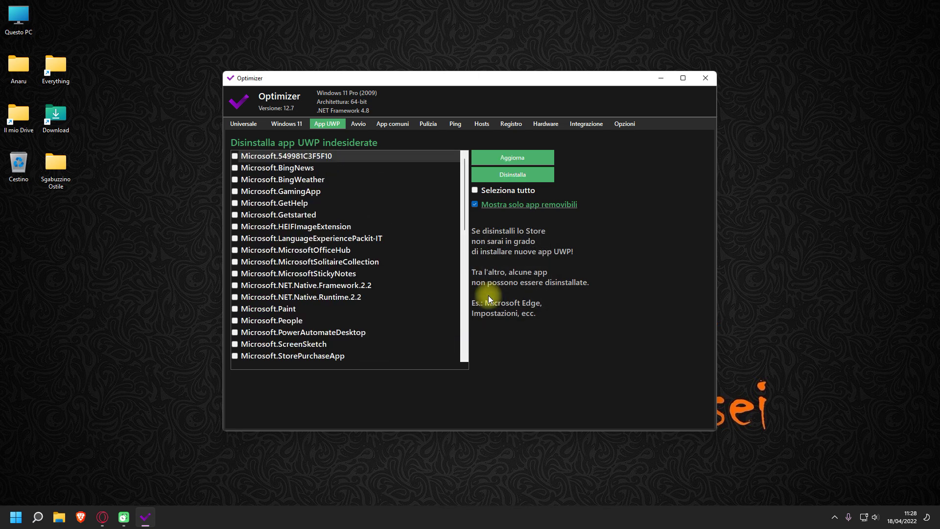
scroll(274, 263, down, 4)
scroll(316, 264, down, 6)
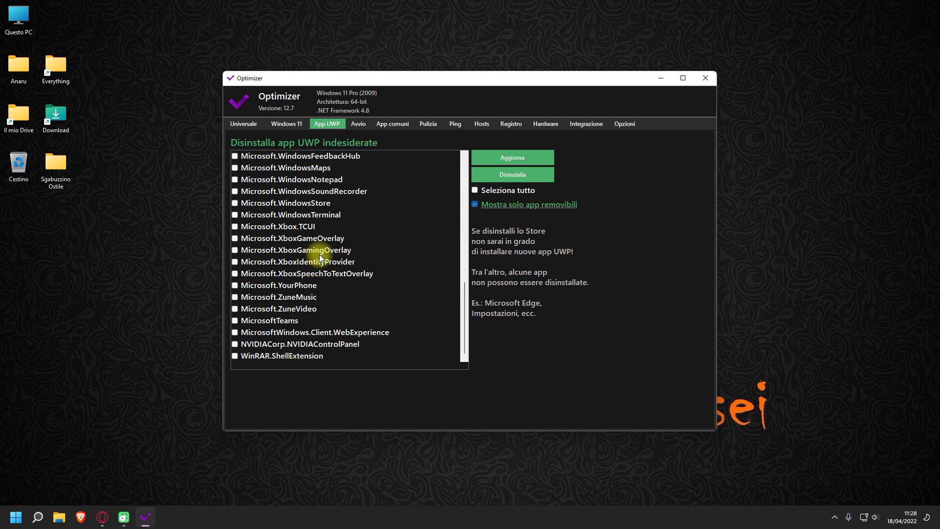
scroll(315, 257, up, 6)
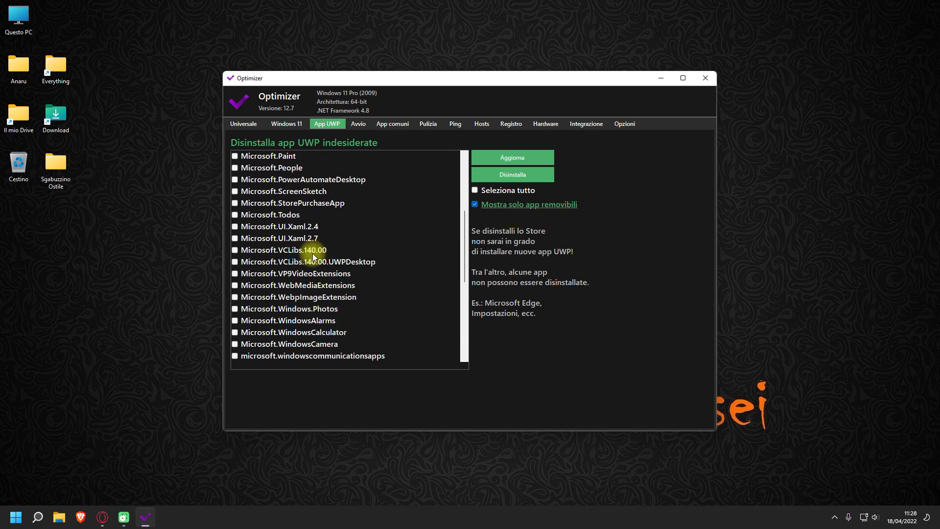
scroll(316, 256, up, 4)
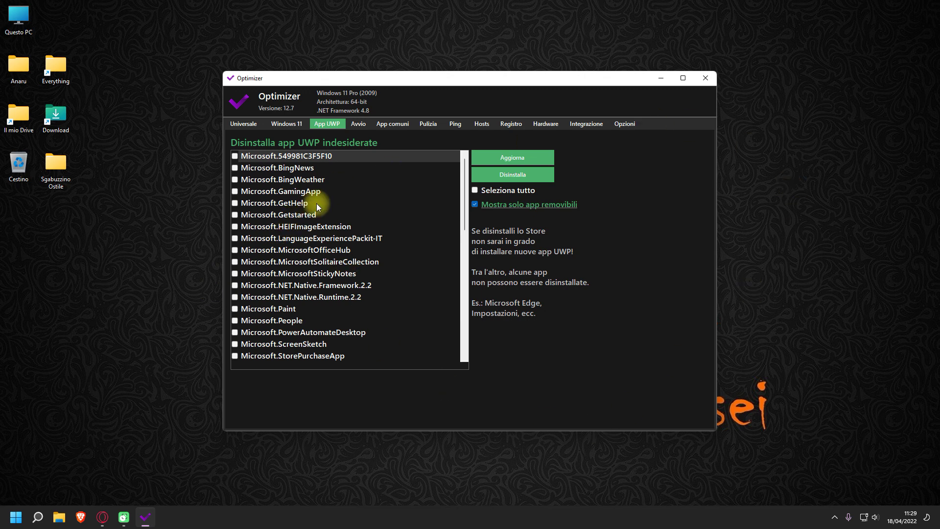
Show the startup programs under Avvio, locate the LightBulb entry's file on disk, and return to the list.
click(359, 125)
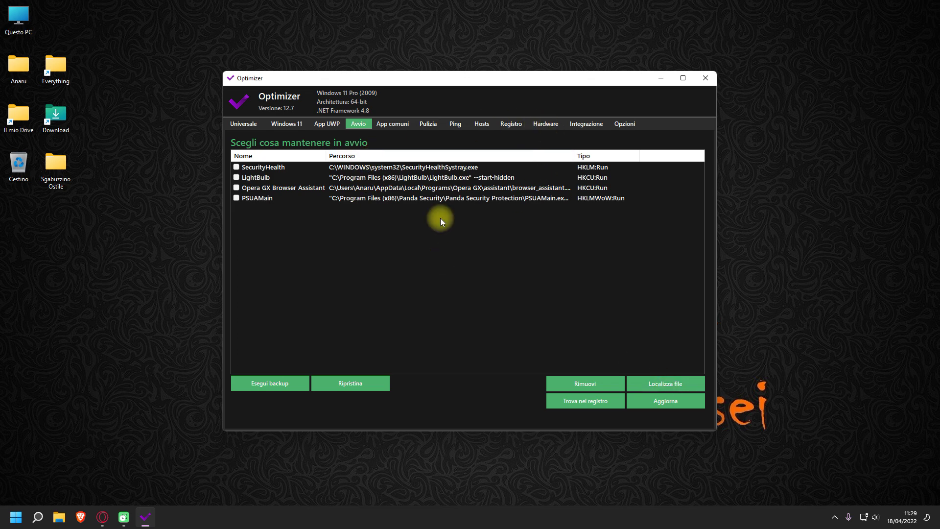
click(422, 178)
click(676, 385)
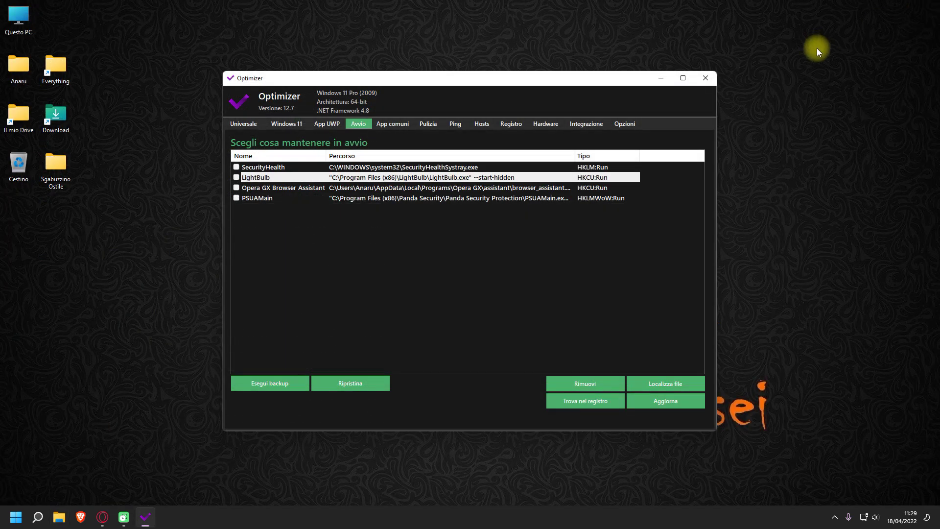
click(419, 234)
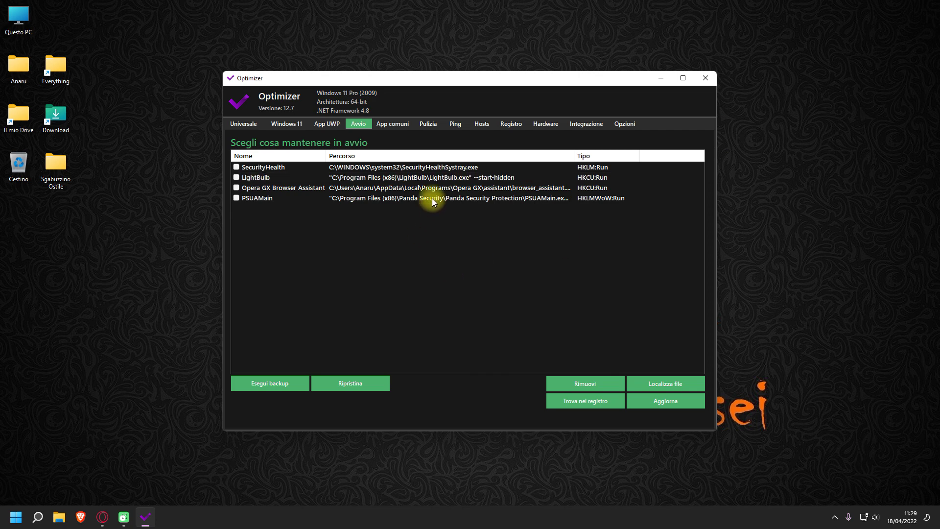
Open LightBulb from the hidden tray apps, dismiss its notice, preview the day-night cycle, and minimize it.
click(835, 516)
click(853, 451)
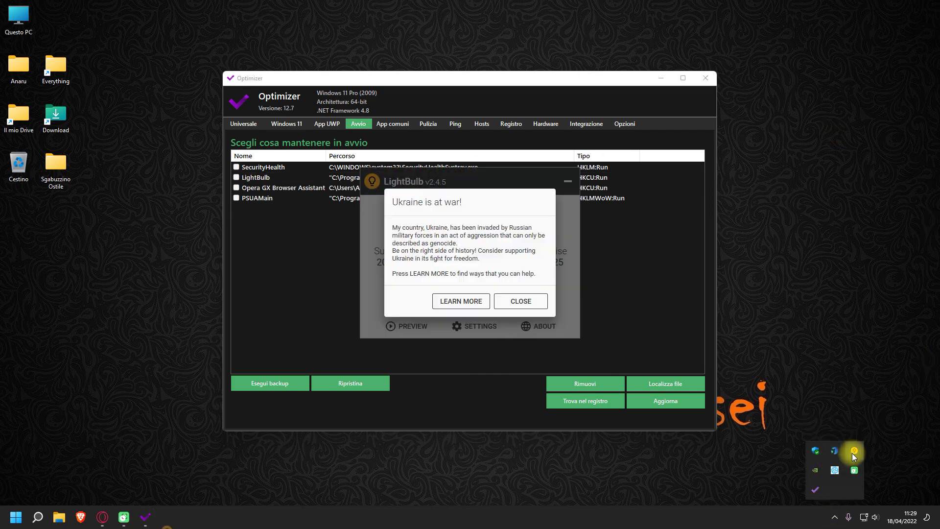
click(520, 302)
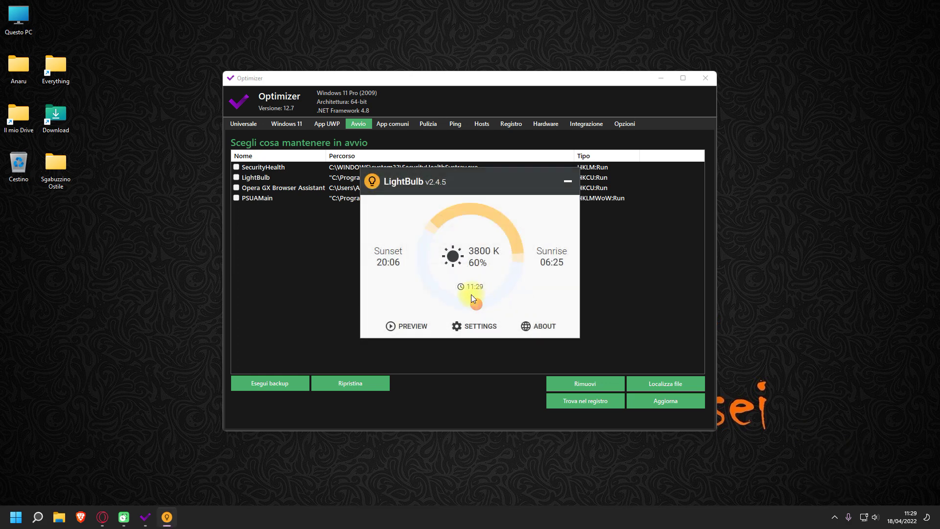
click(412, 326)
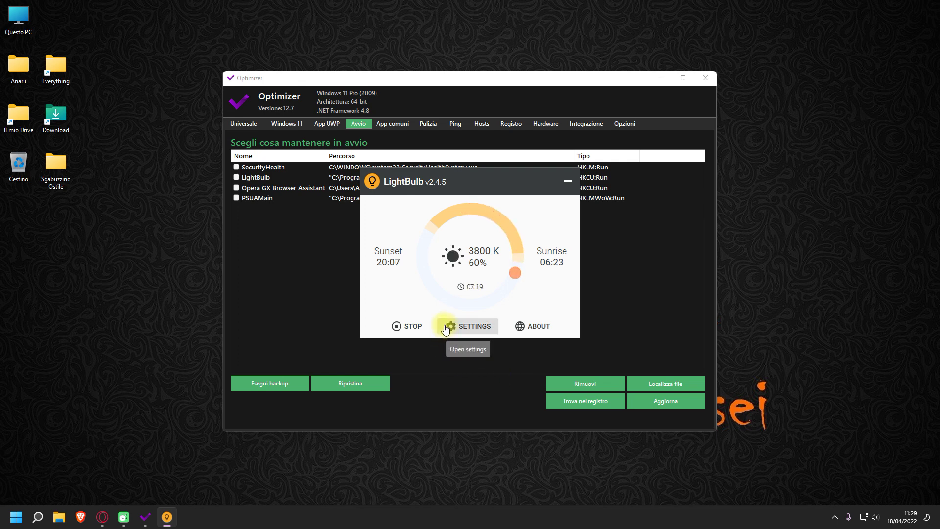
click(568, 183)
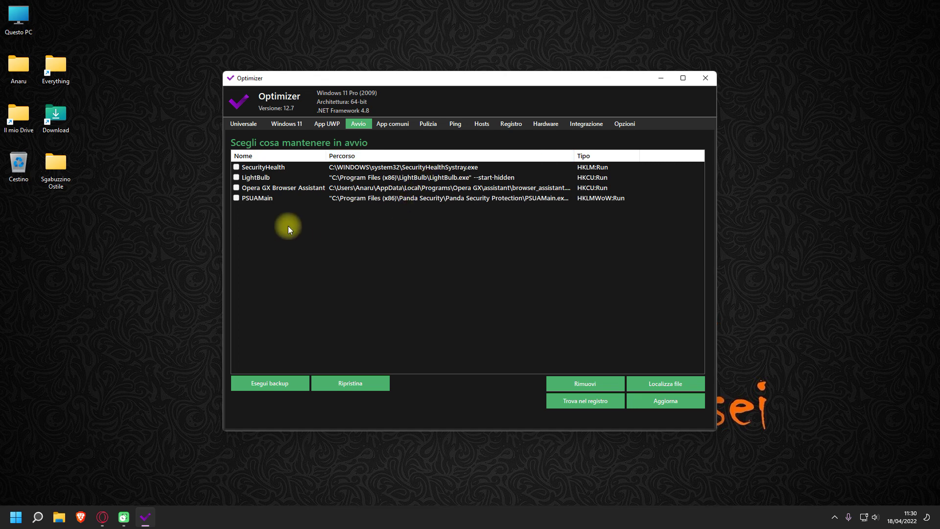
Look through the downloadable apps under App comuni in the system, internet, programming, and video and sound categories.
click(397, 126)
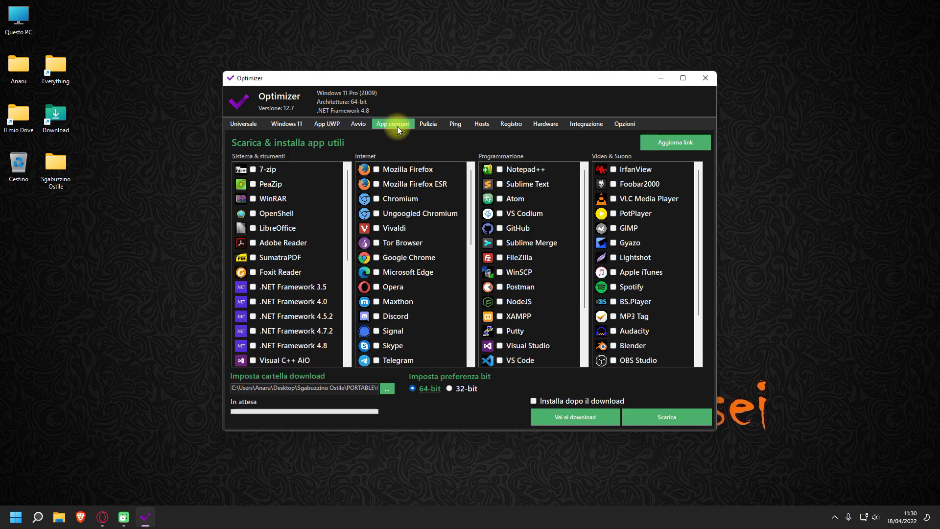
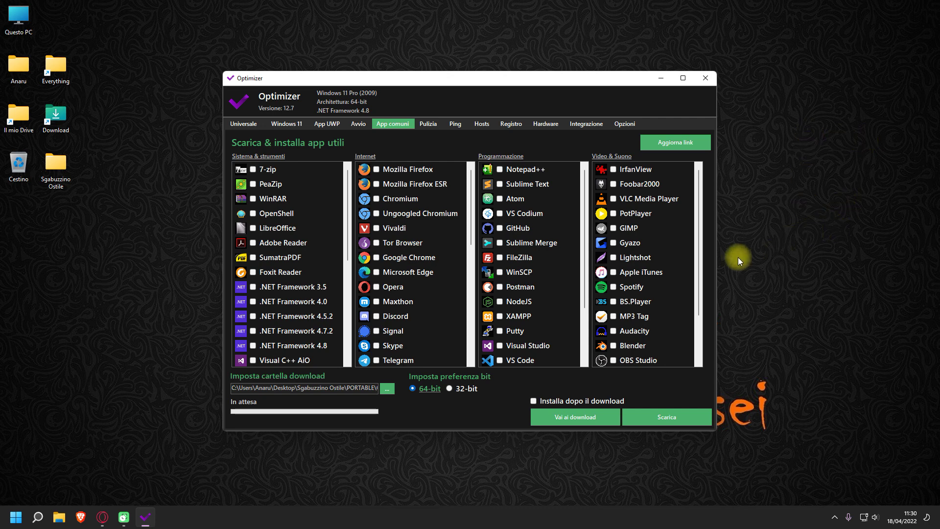
scroll(509, 217, down, 3)
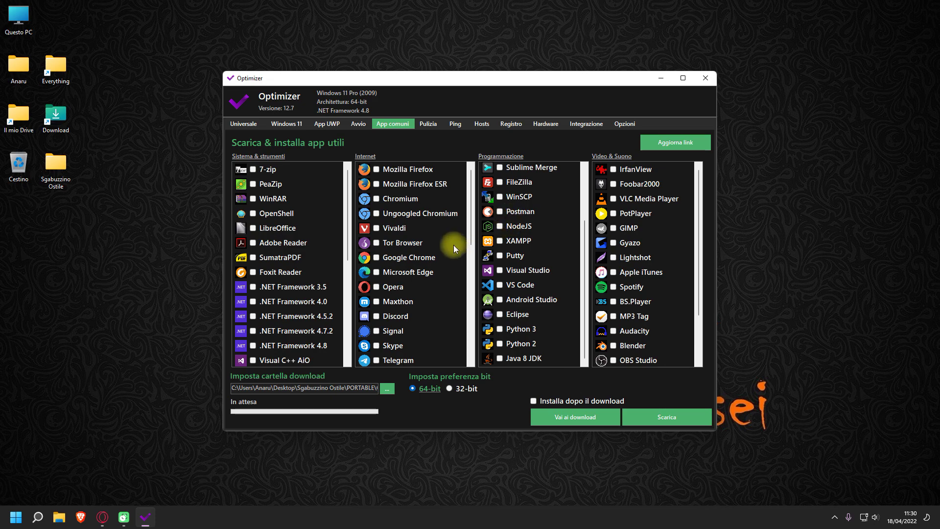
scroll(431, 254, down, 5)
scroll(299, 216, down, 5)
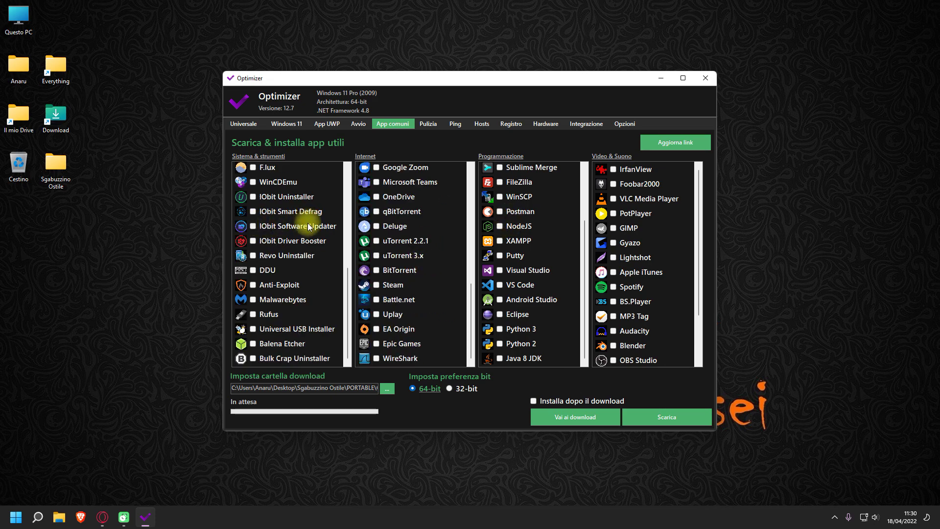
scroll(309, 226, down, 5)
scroll(634, 230, down, 3)
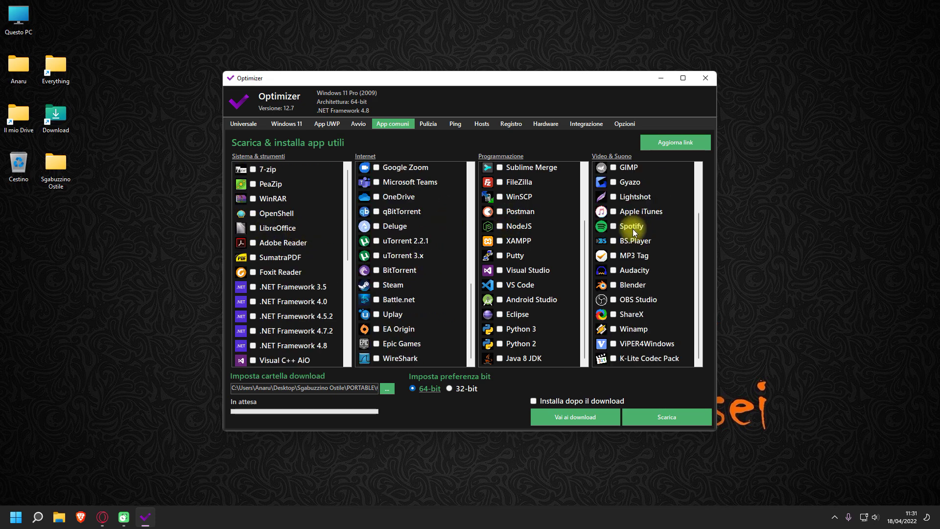
scroll(635, 229, up, 2)
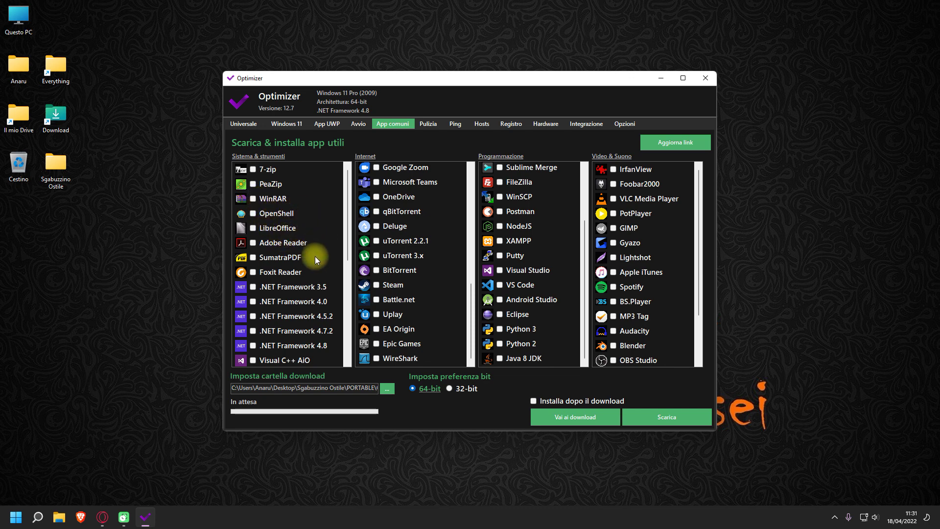
scroll(280, 279, down, 5)
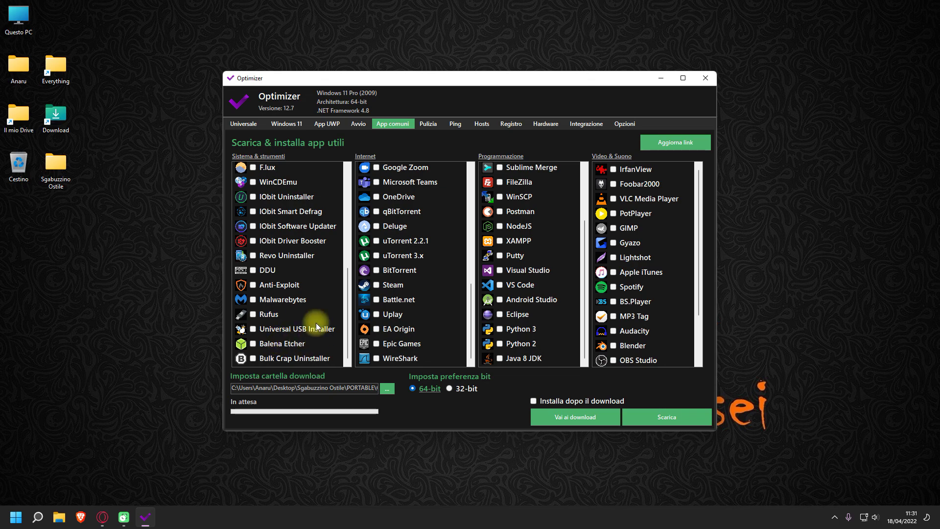
scroll(406, 258, up, 5)
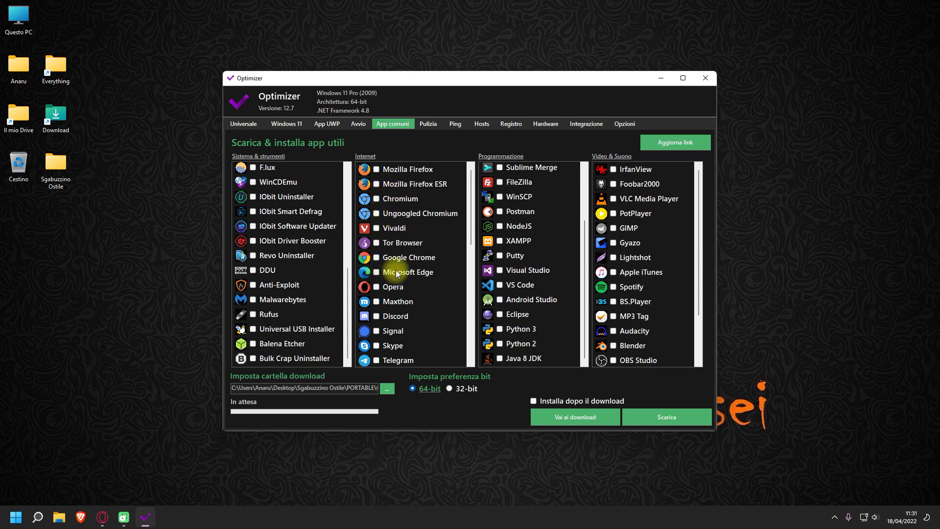
scroll(397, 270, down, 4)
scroll(406, 255, down, 3)
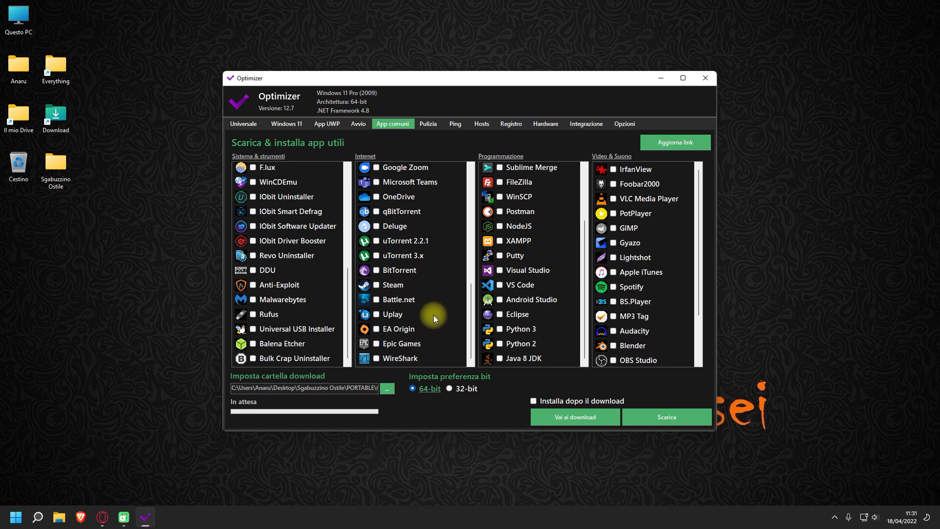
scroll(547, 219, up, 2)
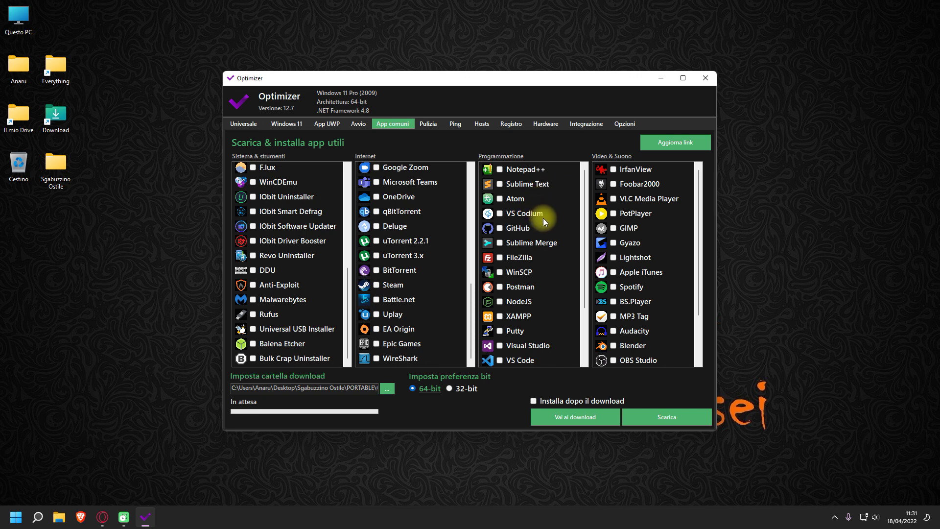
scroll(541, 240, down, 2)
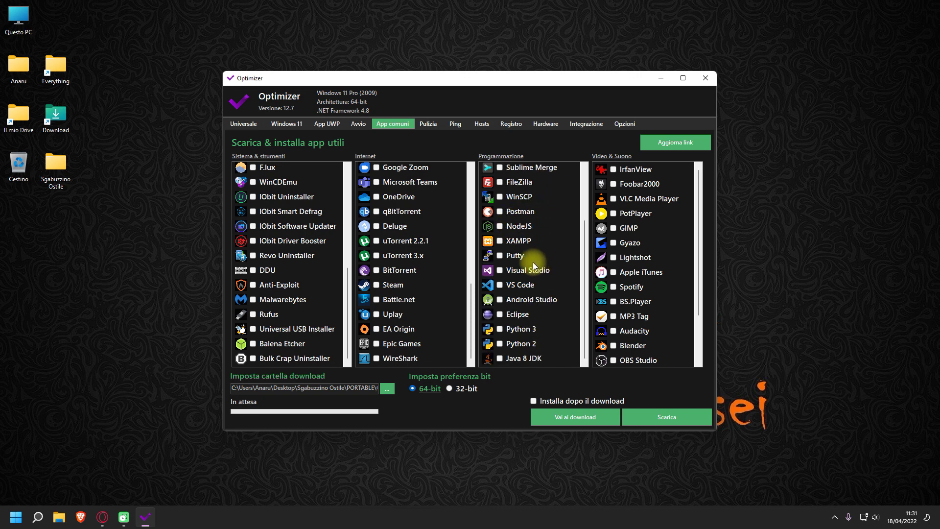
scroll(544, 256, up, 2)
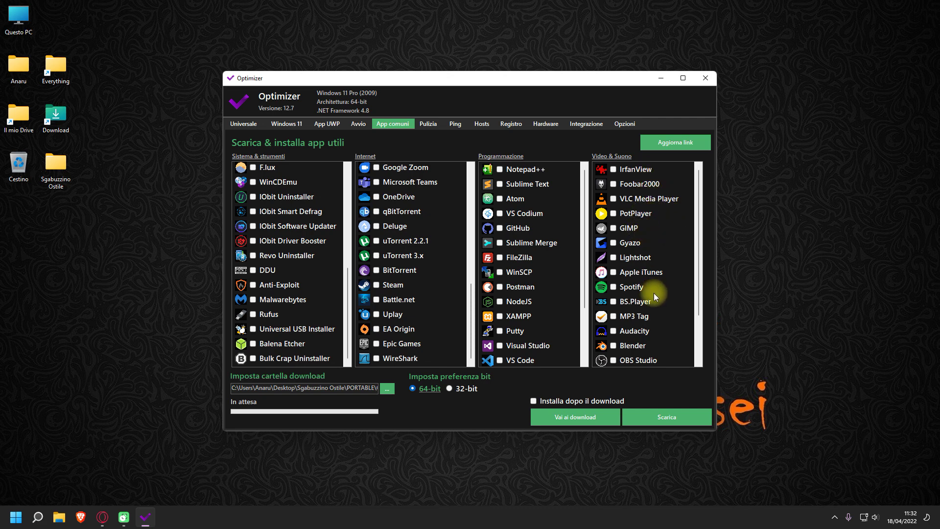
scroll(654, 291, down, 2)
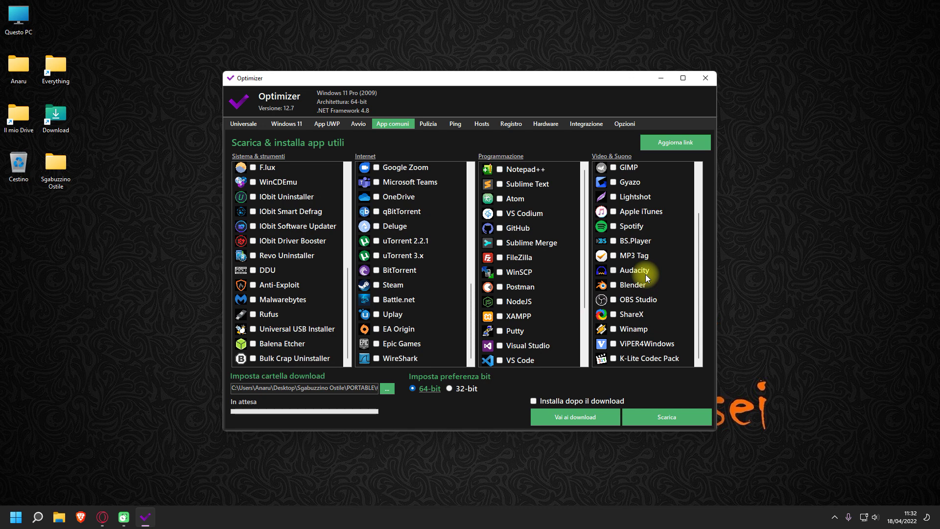
scroll(648, 277, up, 2)
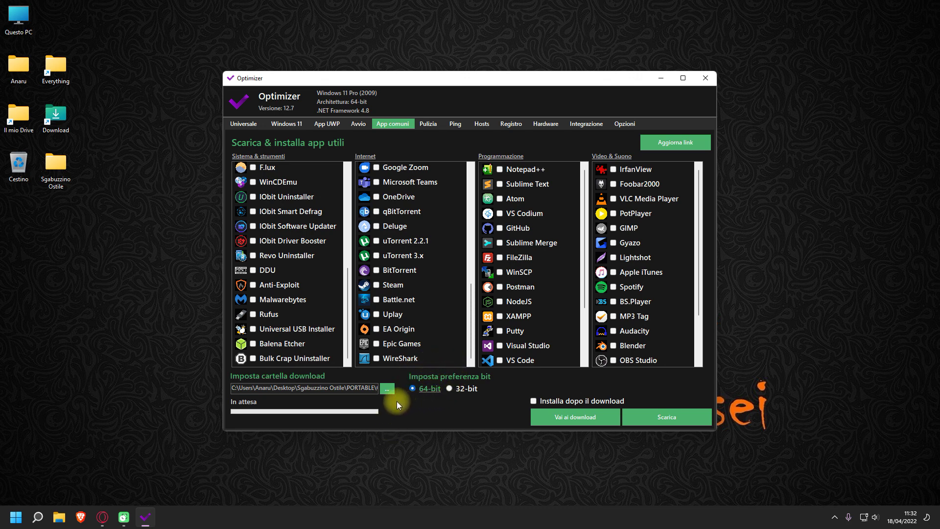
Try the 32-bit preference and the install-after-download option, and restore 64-bit with installation after download off.
click(460, 388)
click(421, 390)
click(552, 400)
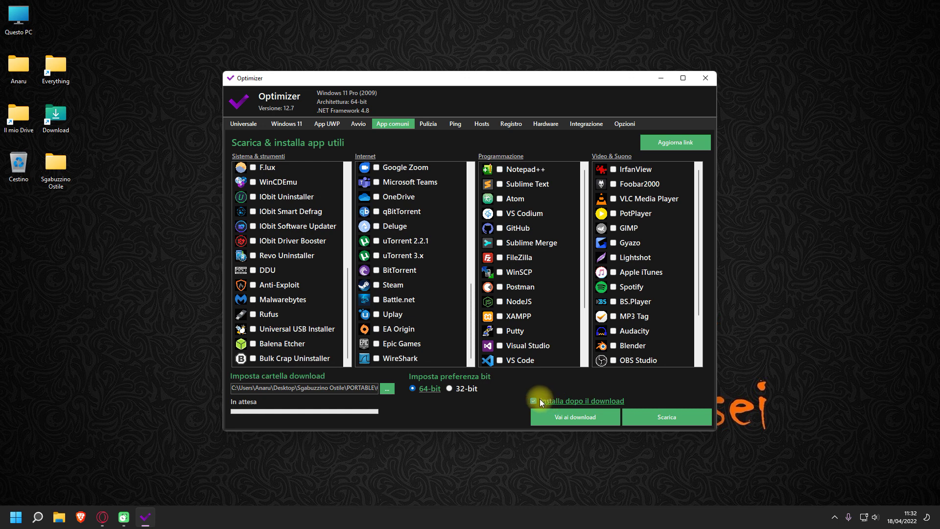
click(539, 400)
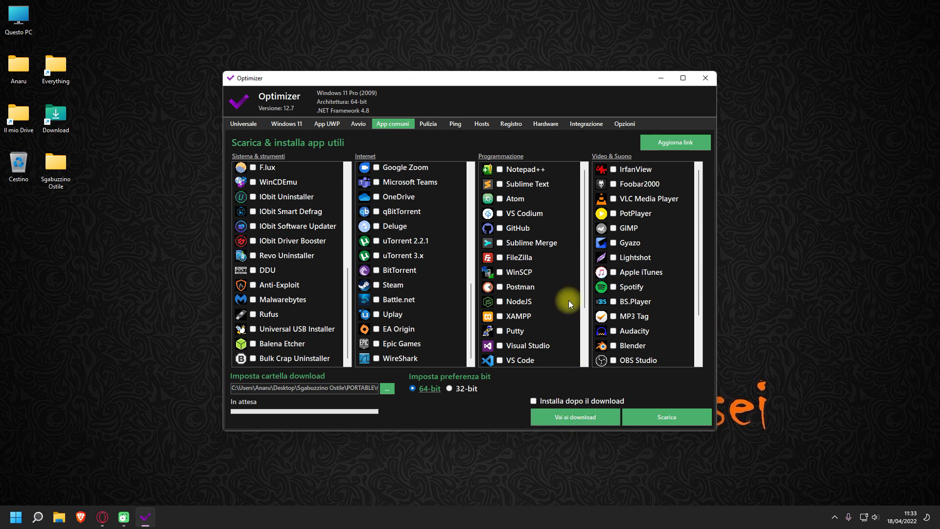
Update the download links of the common apps and look through the reloaded categories.
scroll(563, 296, down, 2)
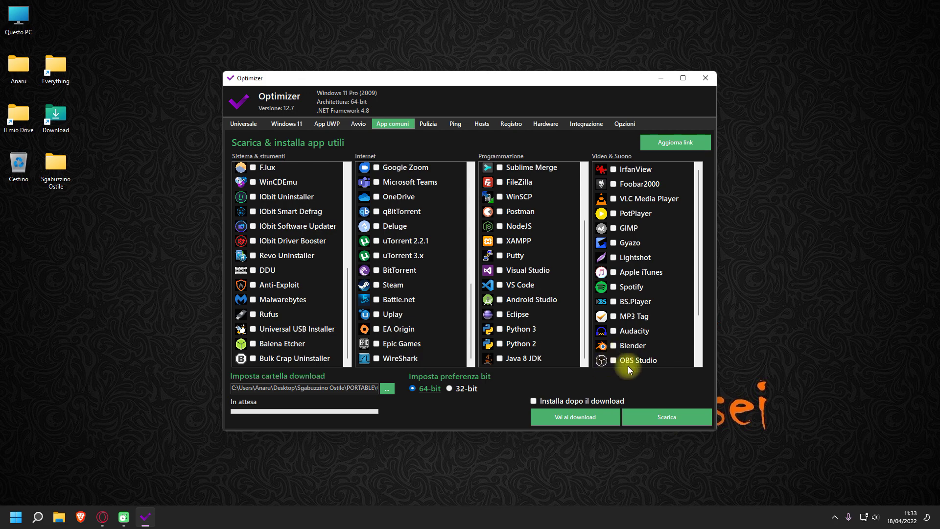
click(684, 142)
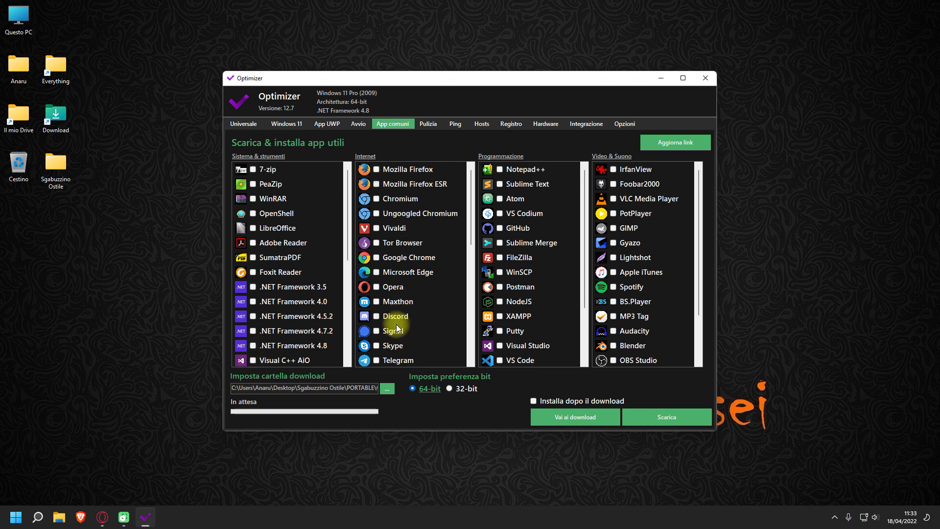
scroll(566, 271, down, 2)
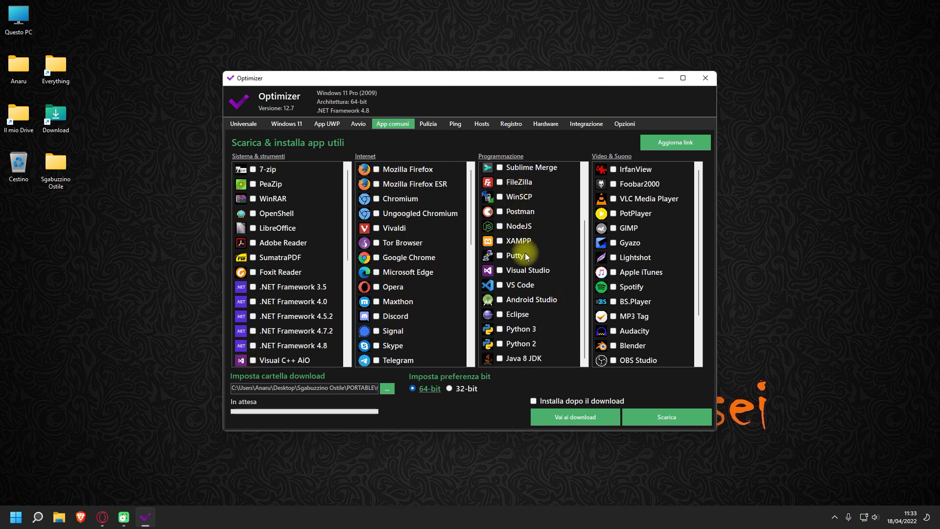
scroll(392, 262, down, 5)
scroll(391, 254, down, 2)
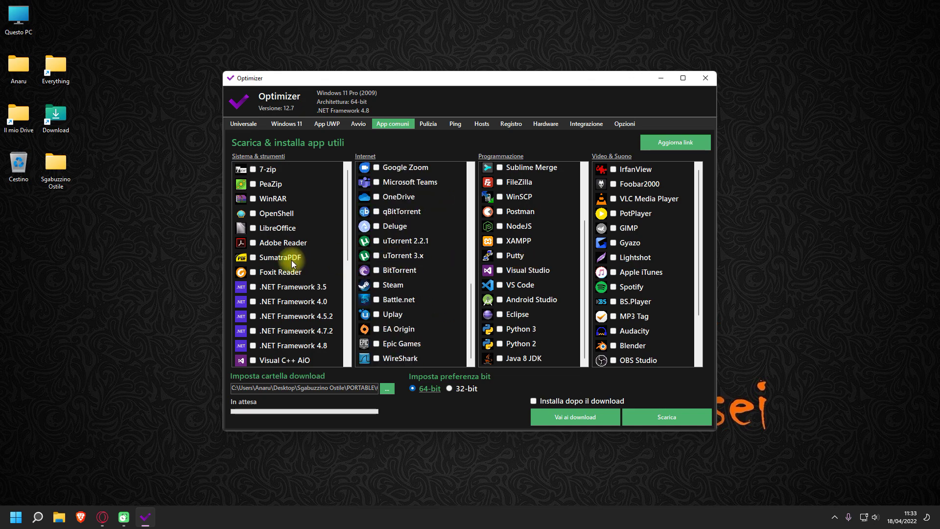
scroll(289, 248, down, 5)
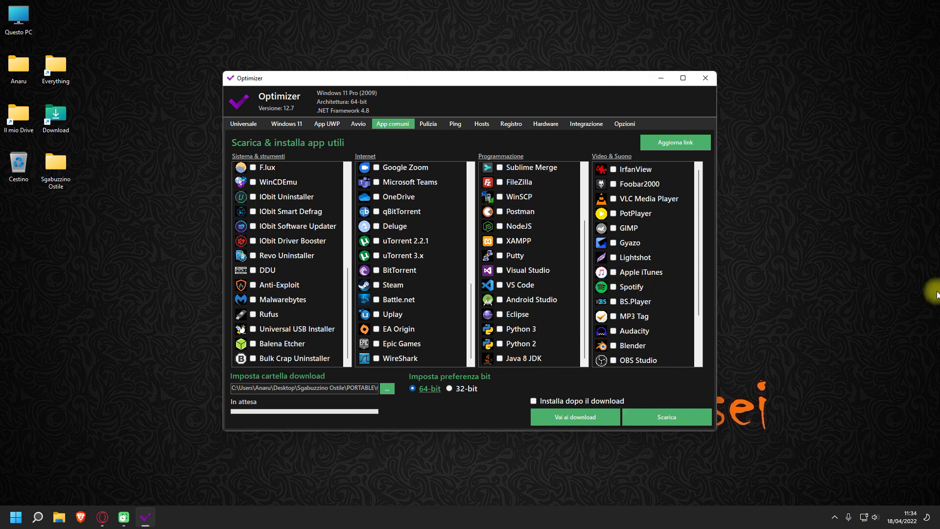
Show the Pulizia cleanup options and briefly view the pinned CCleaner app in the Start menu.
click(430, 126)
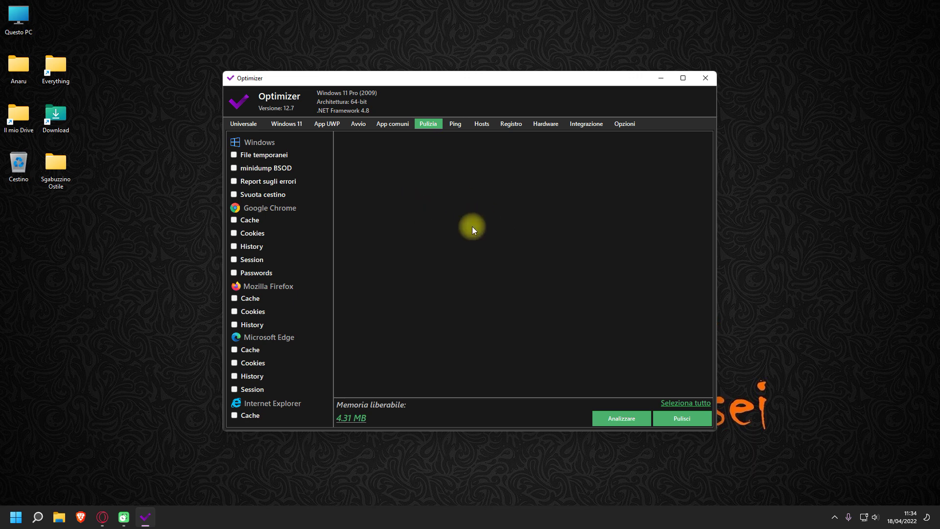
key(super)
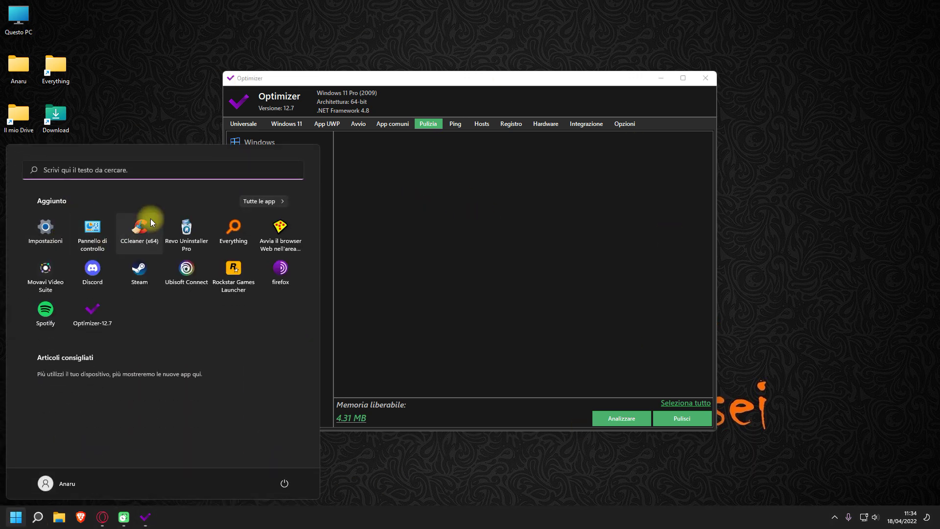
click(204, 58)
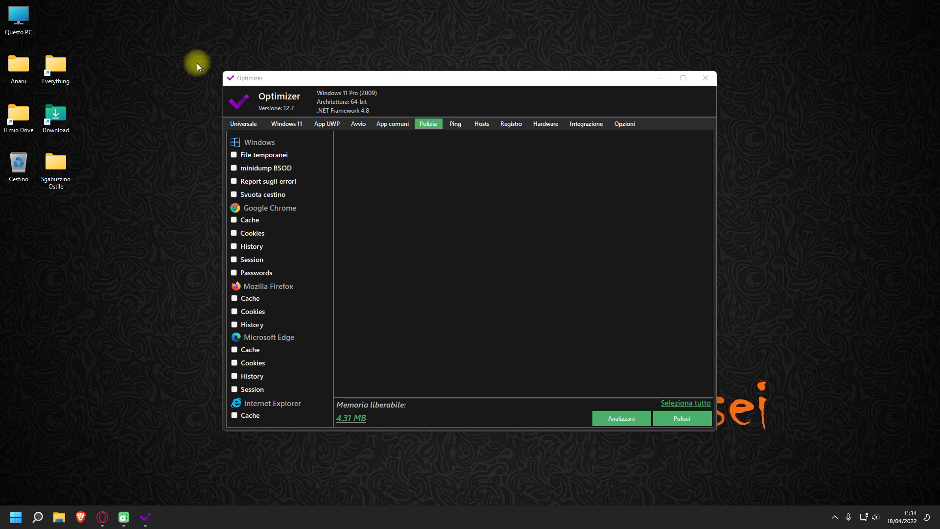
Try selecting the Windows temporary files, BSOD minidumps, error reports and recycle bin for cleanup, and clear all four again.
click(234, 154)
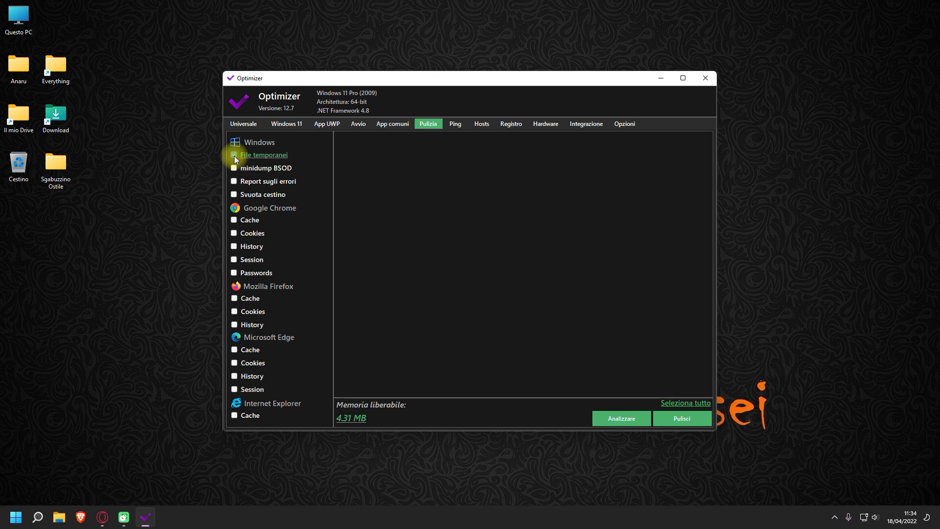
click(233, 169)
click(233, 180)
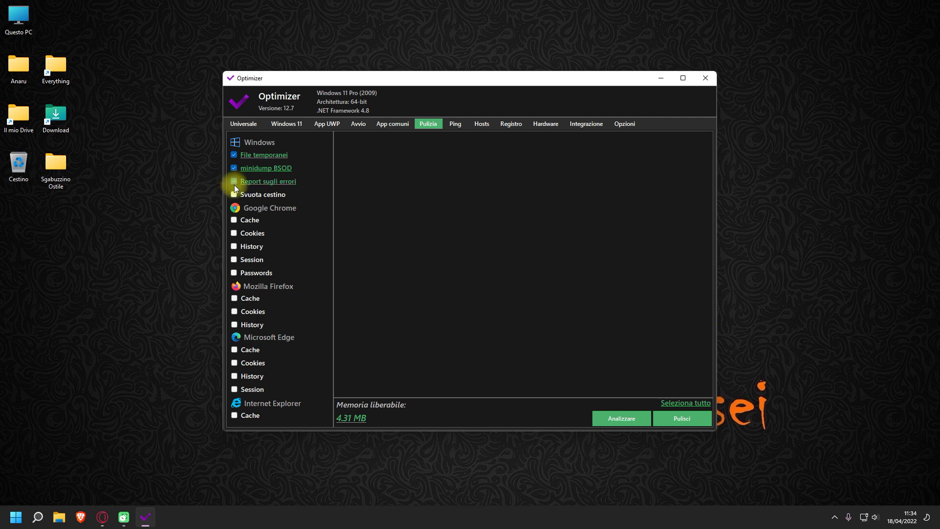
click(234, 189)
click(234, 155)
click(234, 168)
click(234, 181)
click(234, 194)
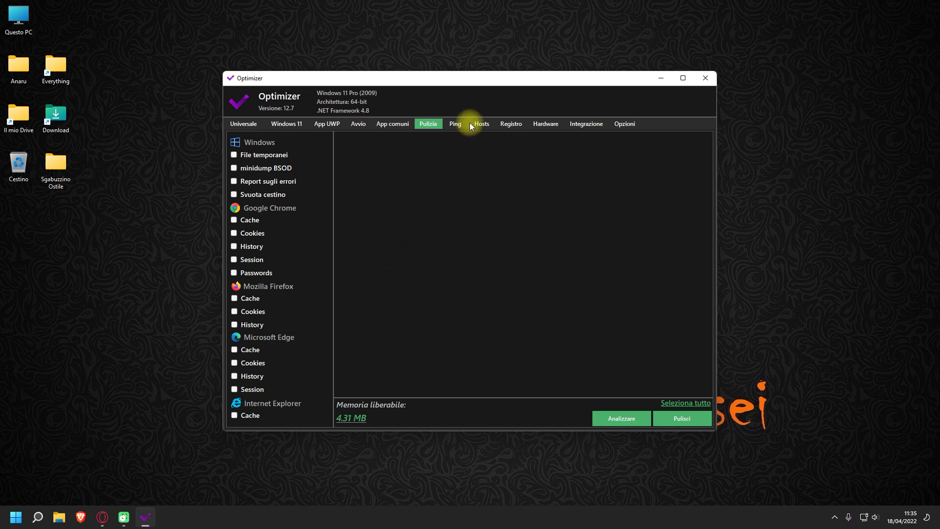
Open the network connections from the Ping page, view the Ethernet adapter's available actions, close the window, and flush the DNS cache.
click(455, 127)
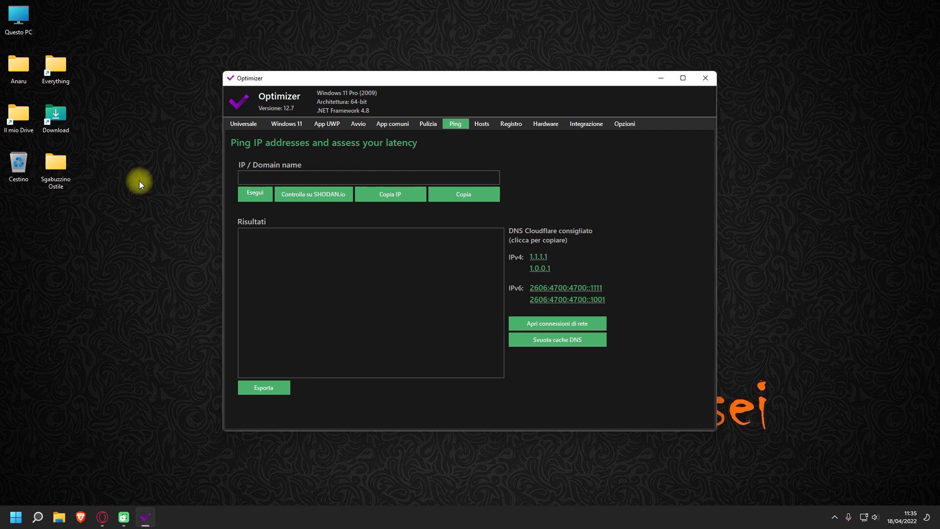
click(586, 324)
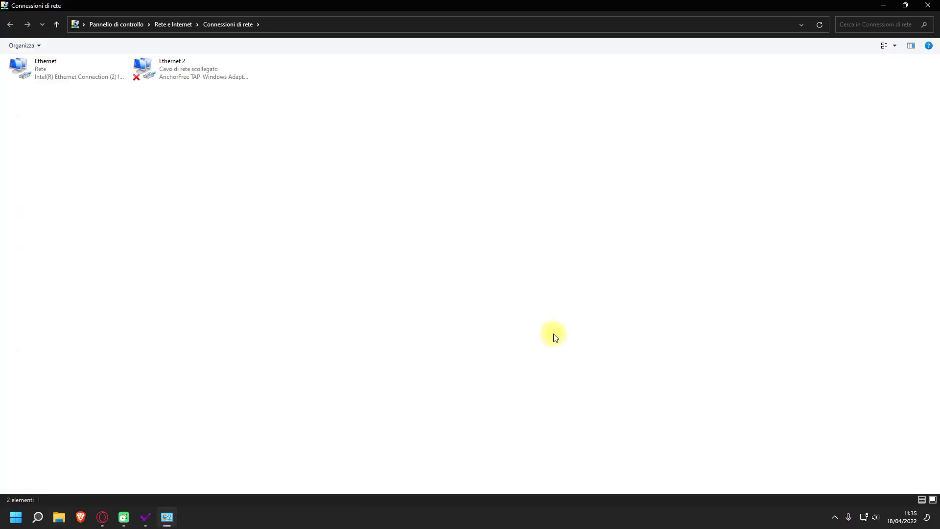
right_click(70, 72)
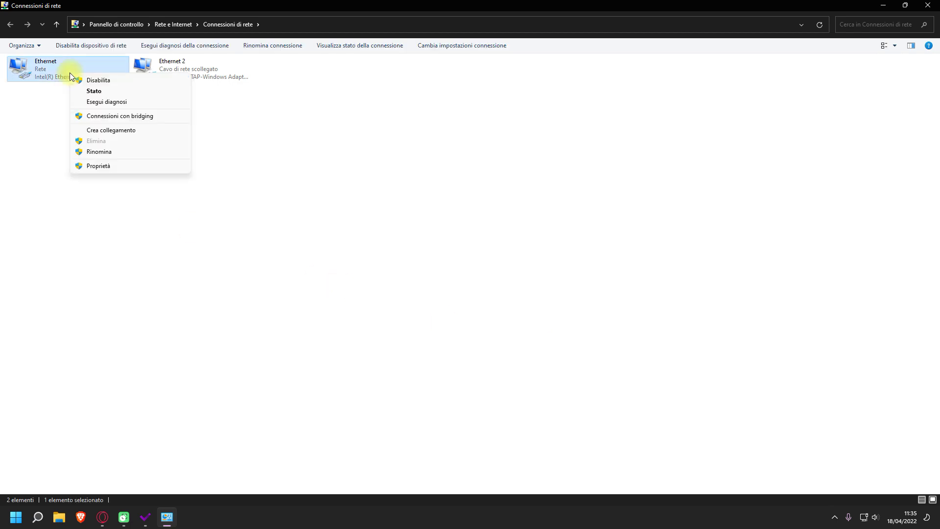
click(14, 145)
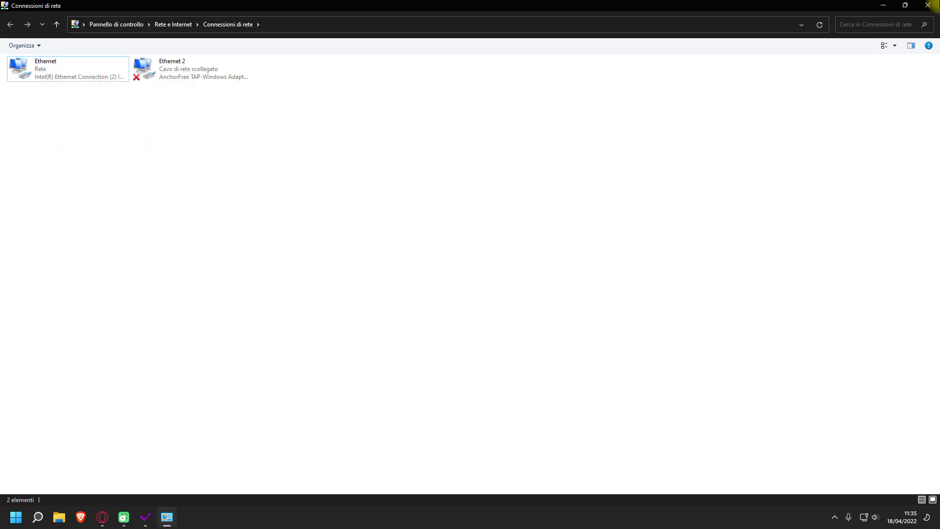
click(927, 5)
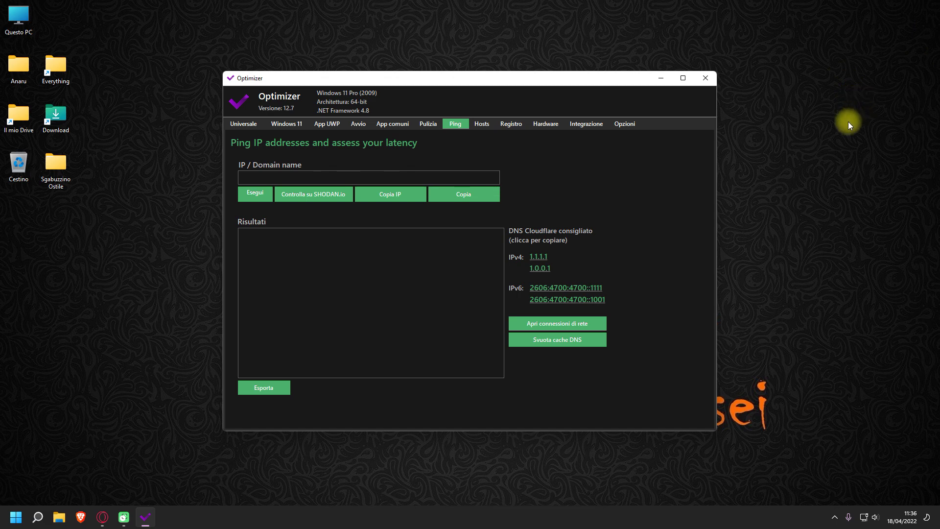
click(574, 345)
Show the Hosts page, switch to File Explorer and browse to C:\Windows\System32\drivers\etc.
click(482, 125)
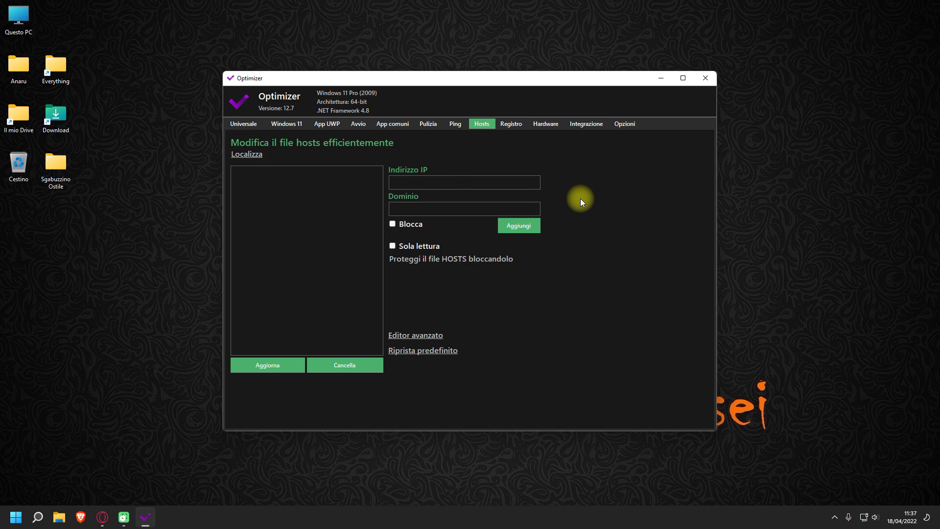
double_click(20, 17)
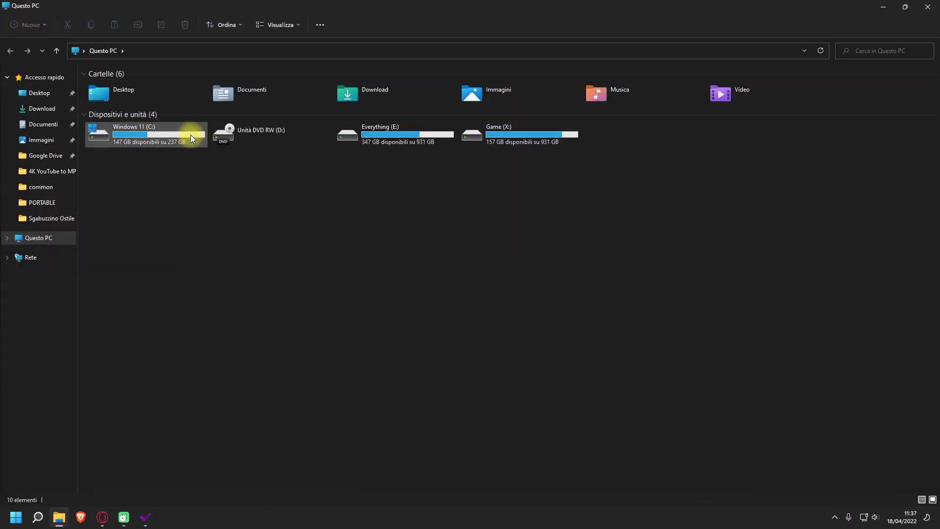
double_click(135, 131)
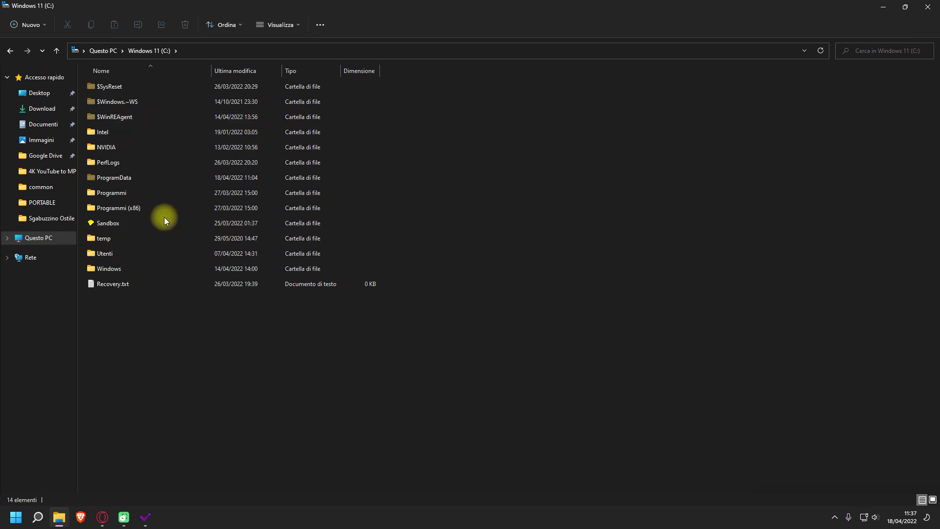
double_click(102, 269)
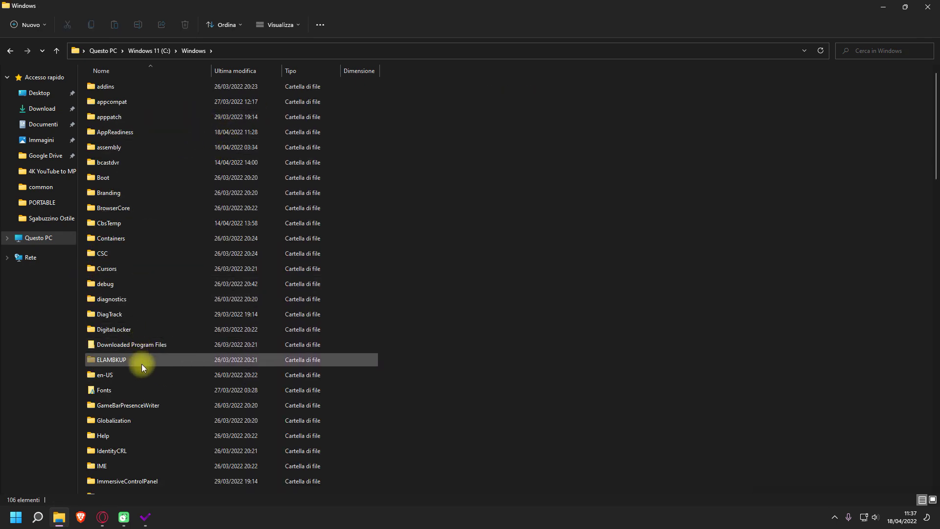
scroll(152, 382, down, 16)
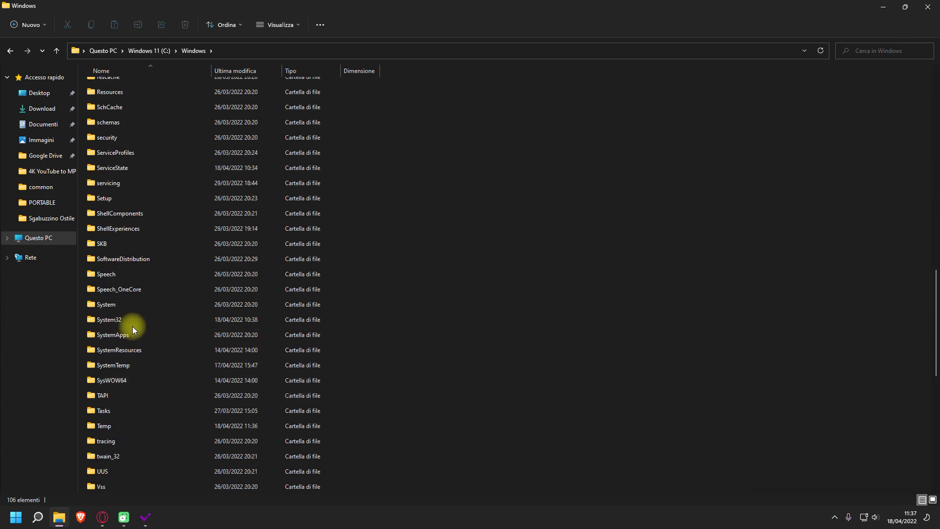
double_click(131, 318)
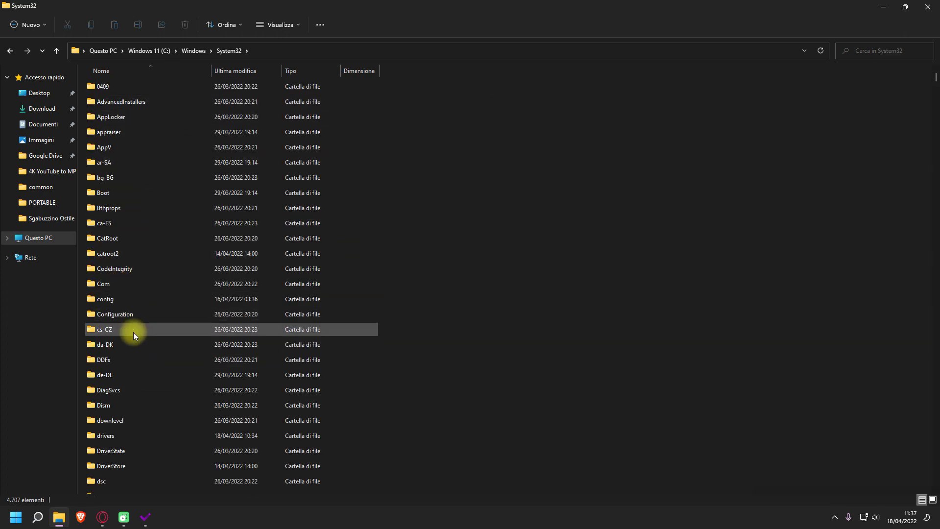
scroll(133, 332, down, 2)
double_click(111, 347)
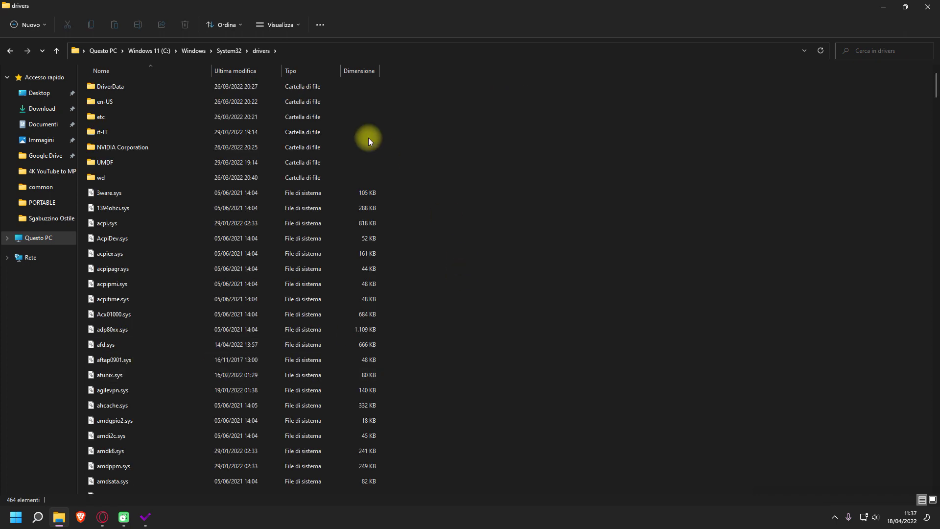
double_click(114, 118)
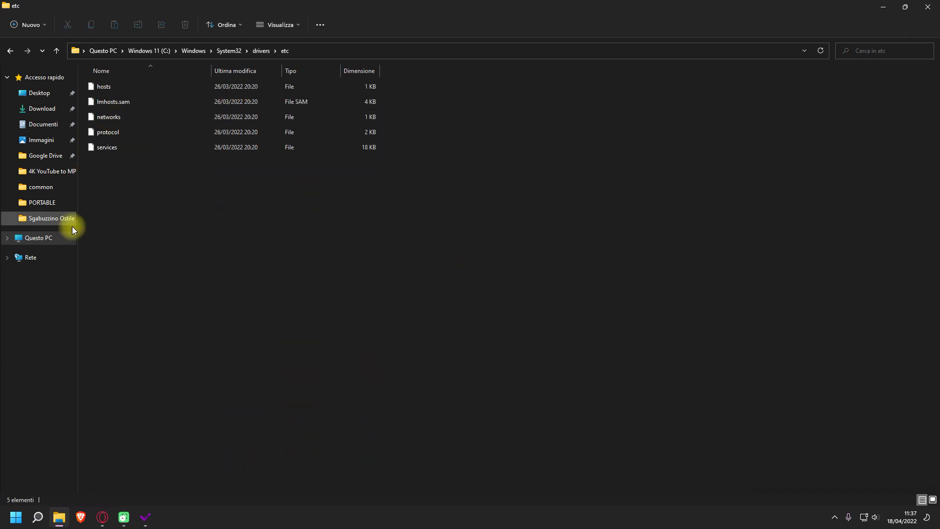
Open the hosts file with Blocco note and highlight the localhost entries at its end.
click(142, 89)
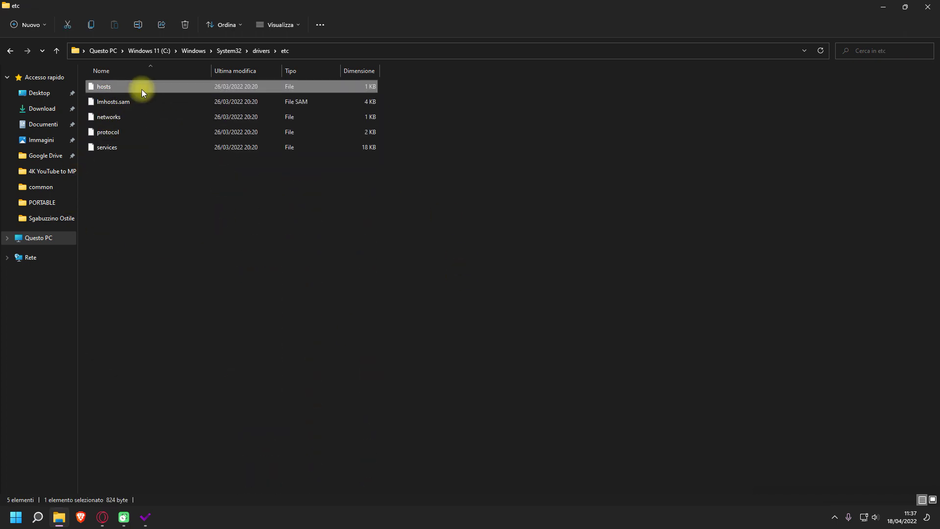
right_click(114, 89)
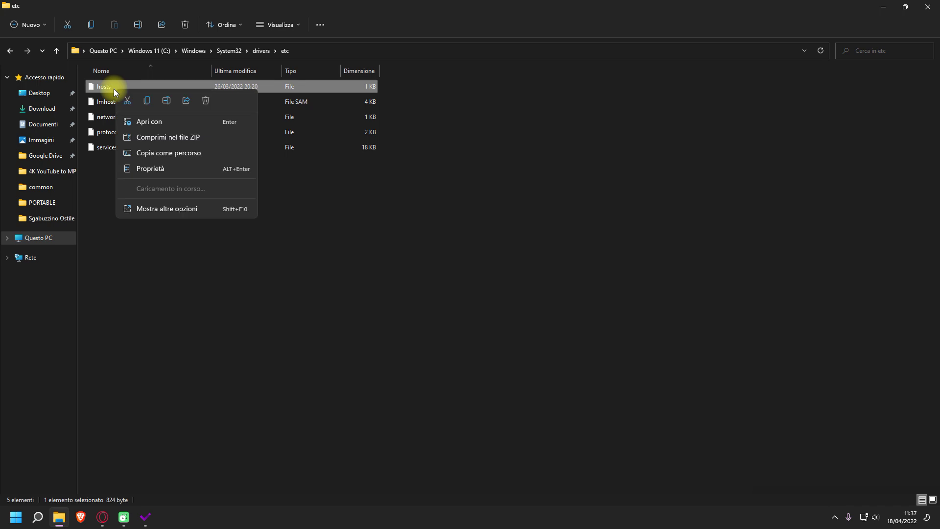
click(165, 127)
click(404, 179)
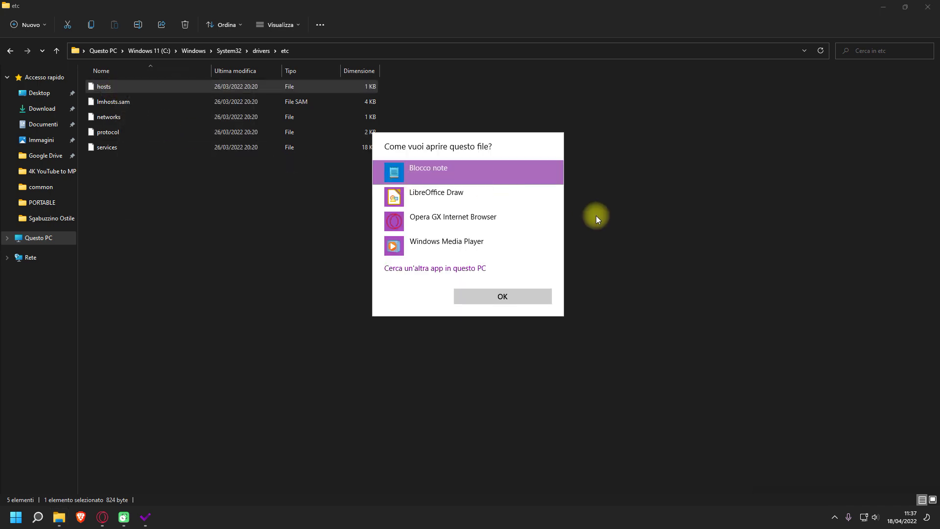
click(501, 299)
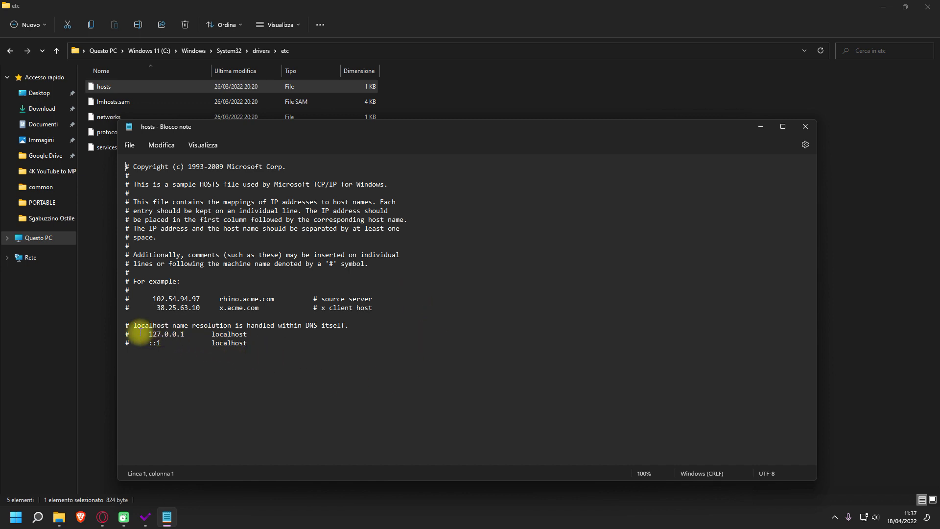
drag(139, 332, 330, 367)
click(206, 377)
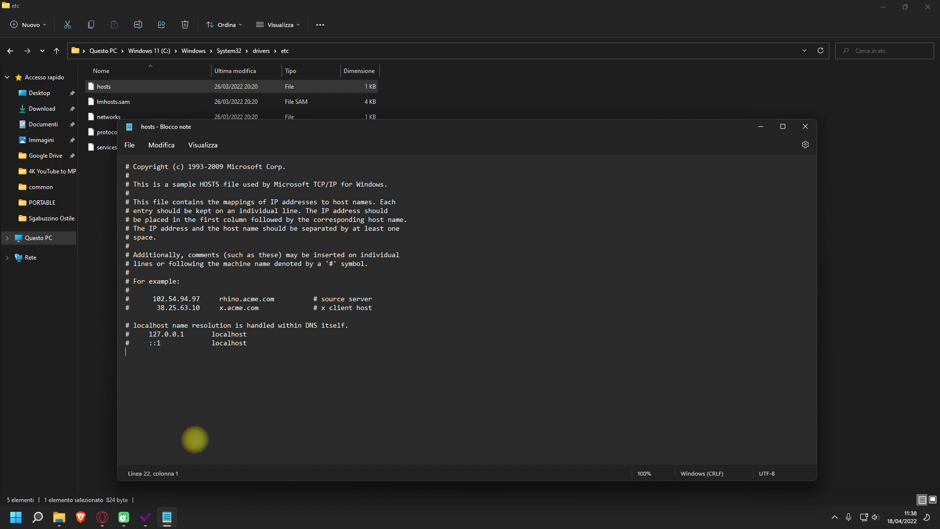
Switch to Opera to view the Optimizer GitHub page and its address, and return to the hosts file's localhost lines.
click(109, 517)
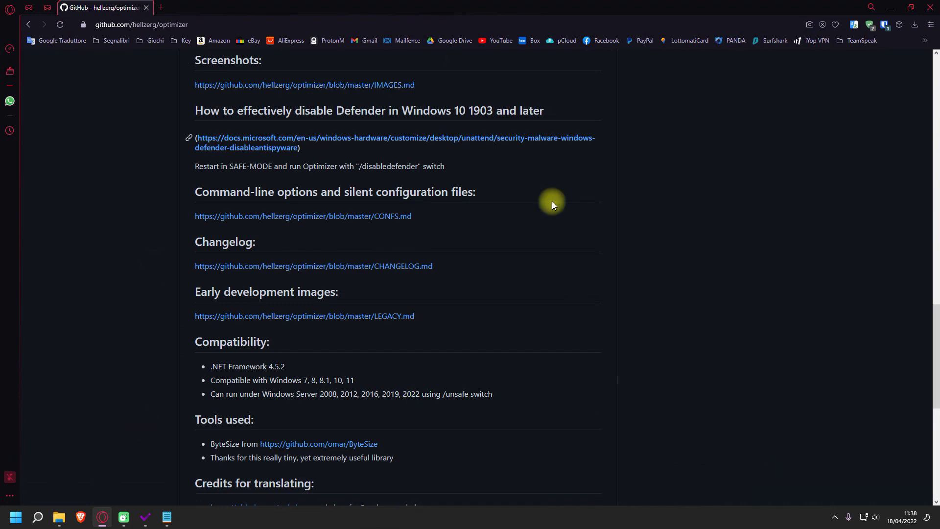
scroll(478, 235, up, 5)
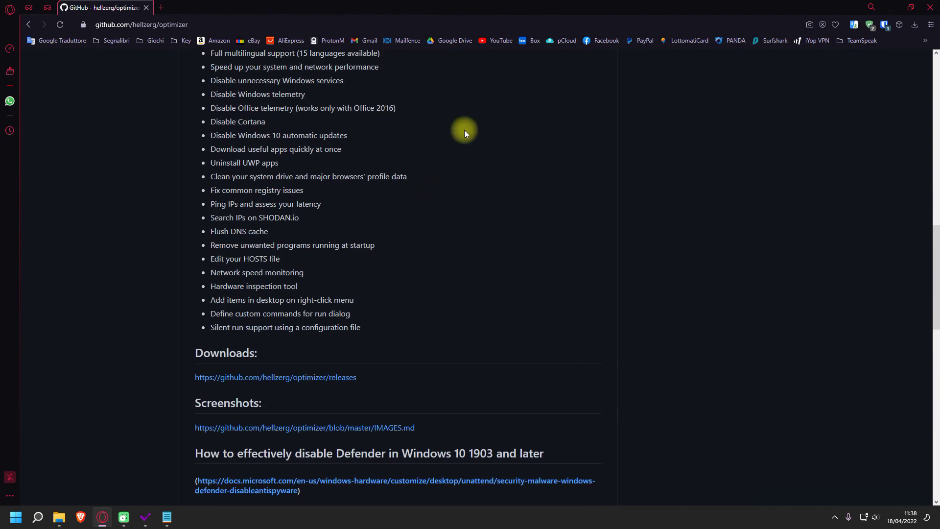
click(187, 25)
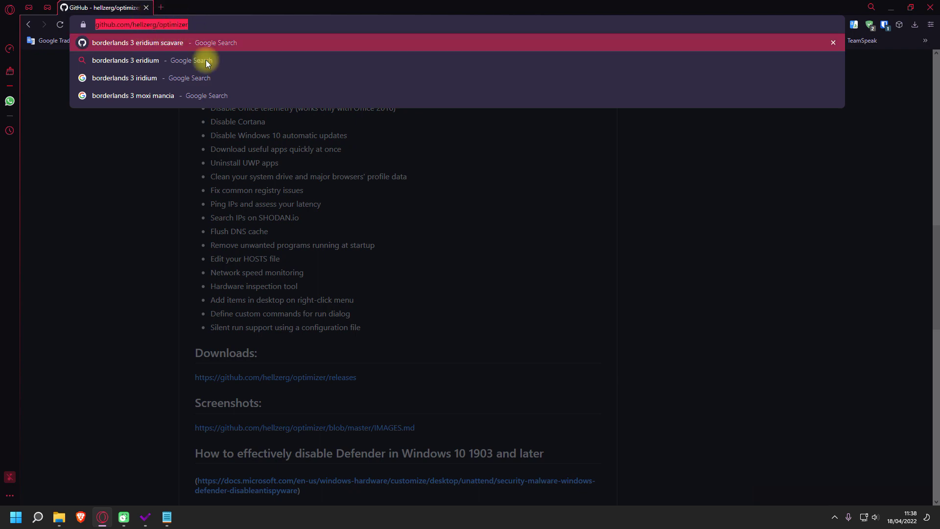
click(785, 202)
click(890, 7)
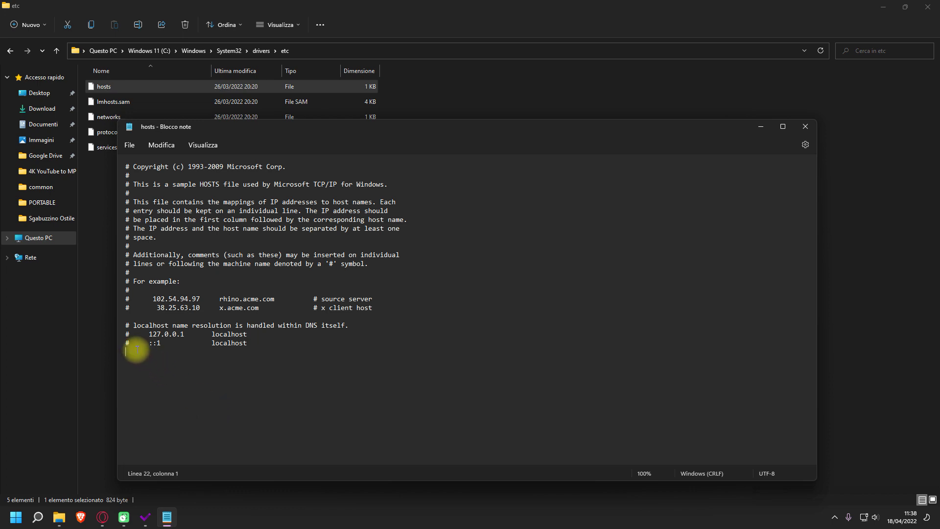
mouse_move(136, 349)
mouse_down()
mouse_move(228, 345)
mouse_move(126, 334)
mouse_up()
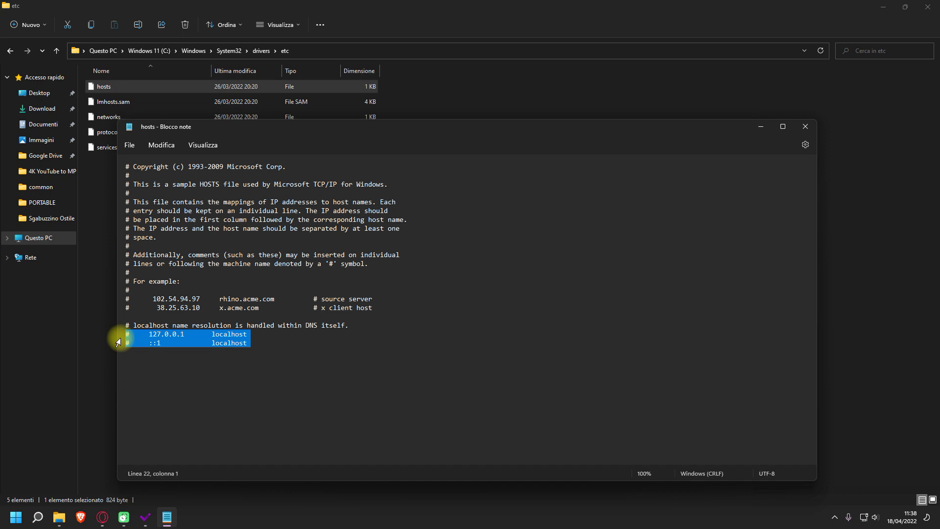
Add the test text sdaggsdgdsgsdg below the localhost lines and close the hosts file without saving.
click(237, 347)
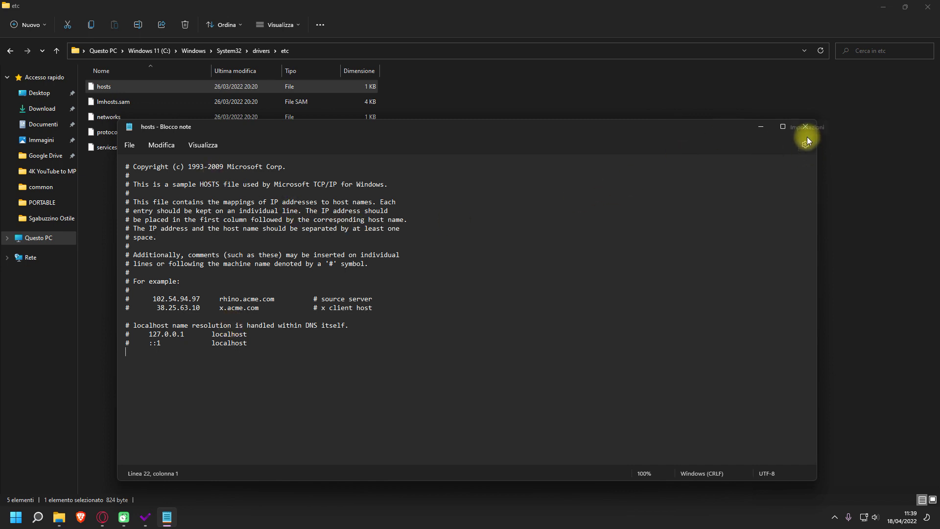
text(sdaggsdg)
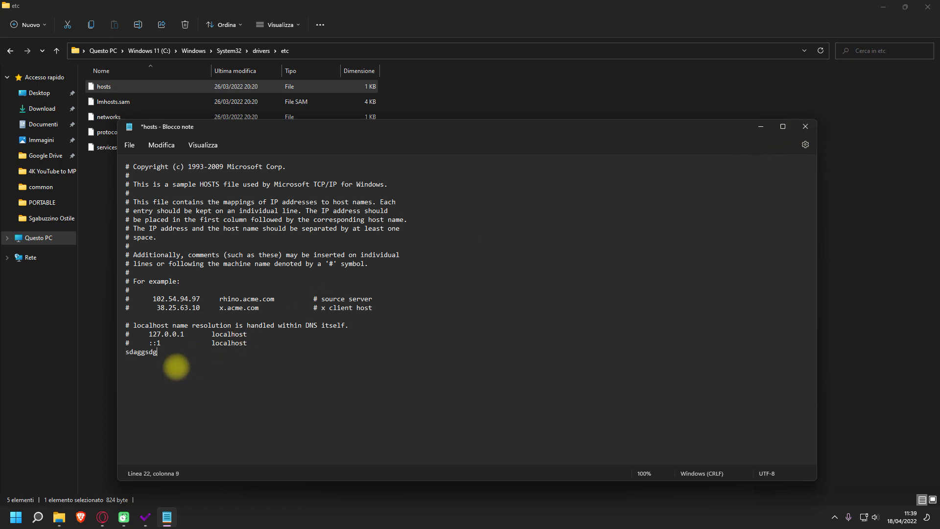
text(dsgsdg)
click(806, 125)
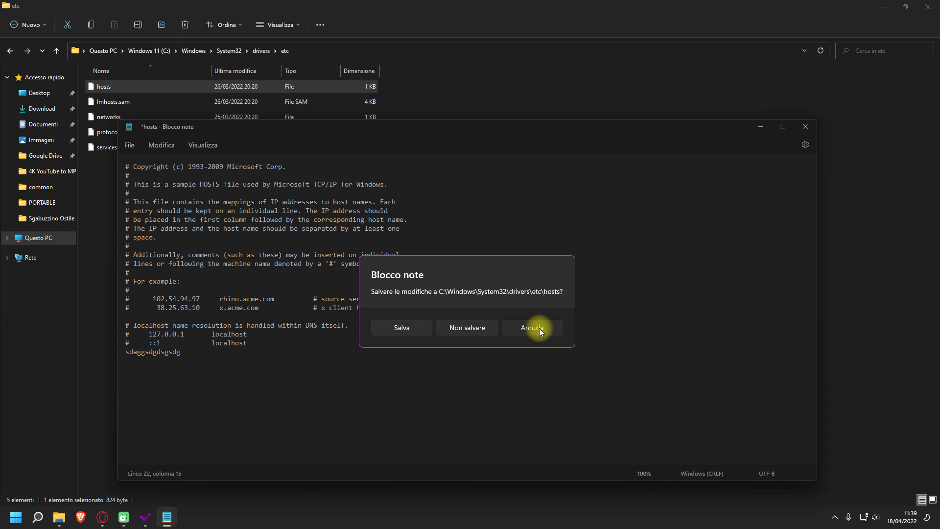
click(539, 328)
click(801, 130)
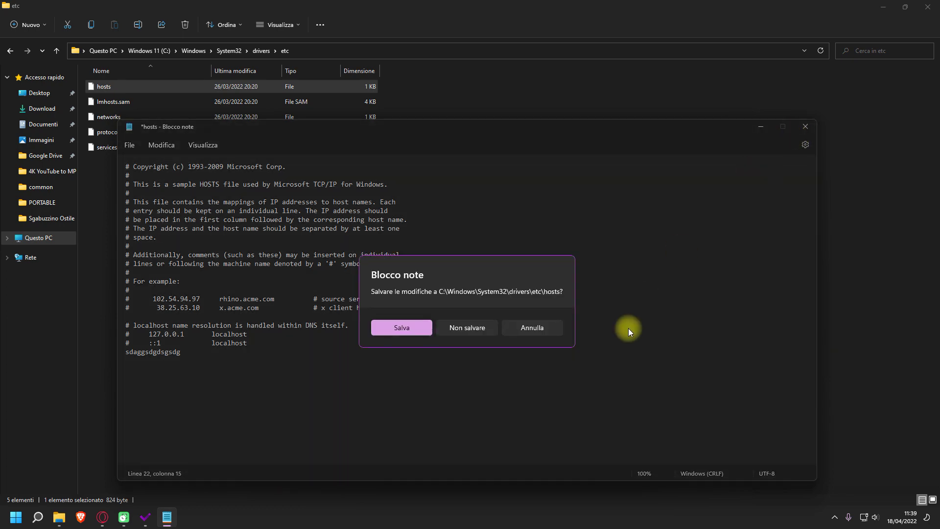
click(480, 325)
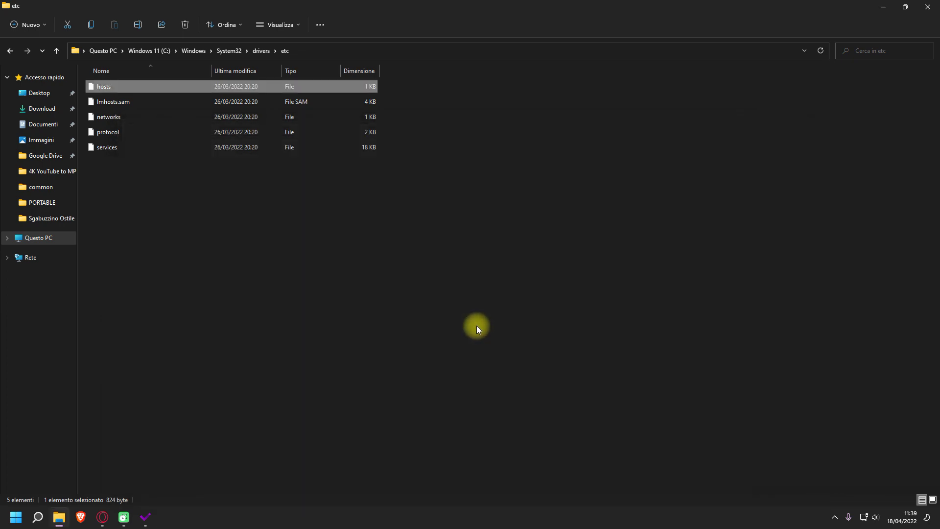
Shrink the File Explorer window and move the hosts file from the etc folder to the desktop with administrator permission.
click(174, 171)
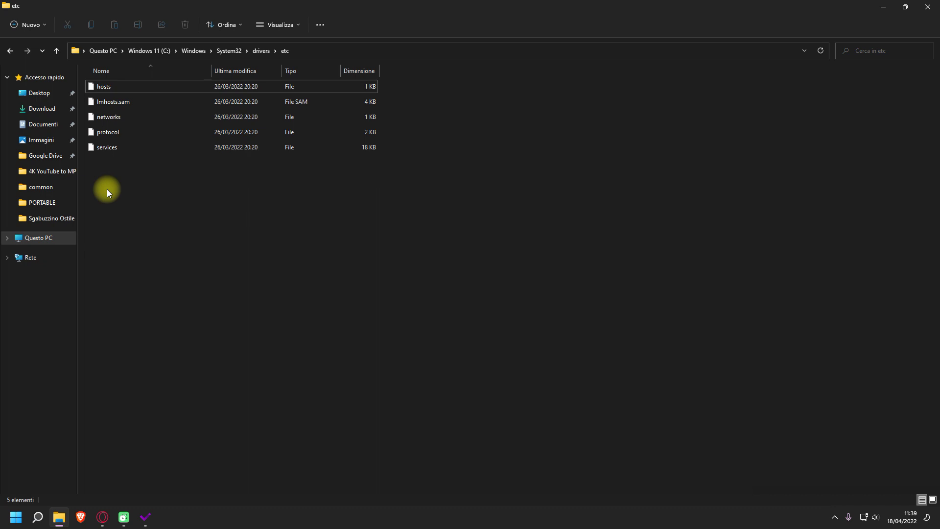
click(112, 87)
click(906, 7)
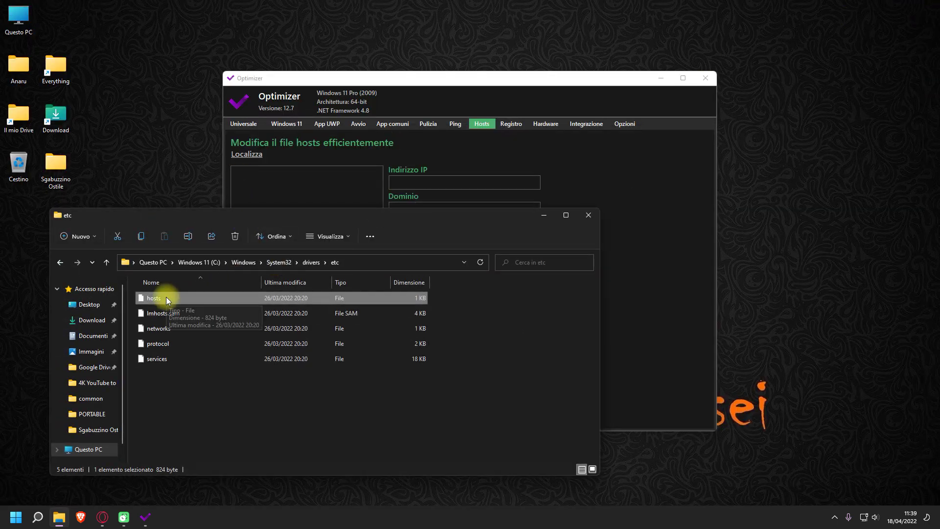
drag(166, 296, 145, 180)
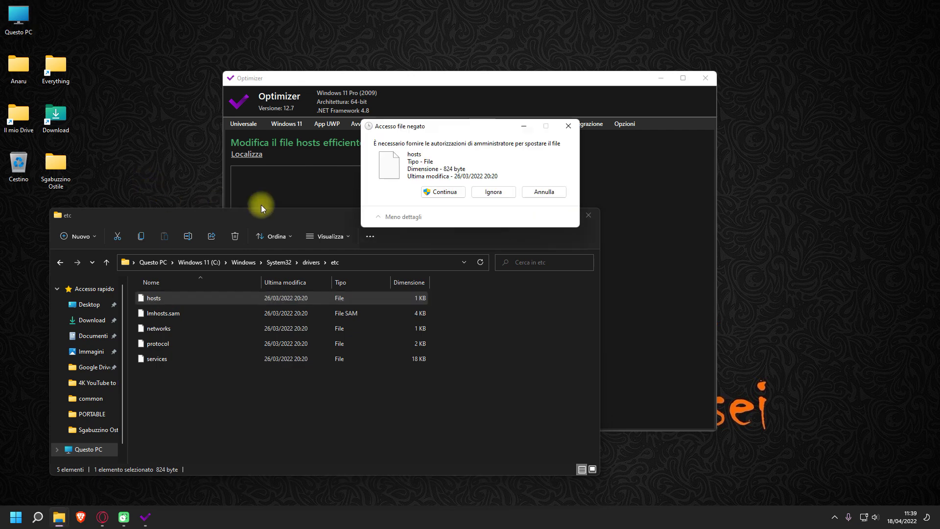
click(452, 193)
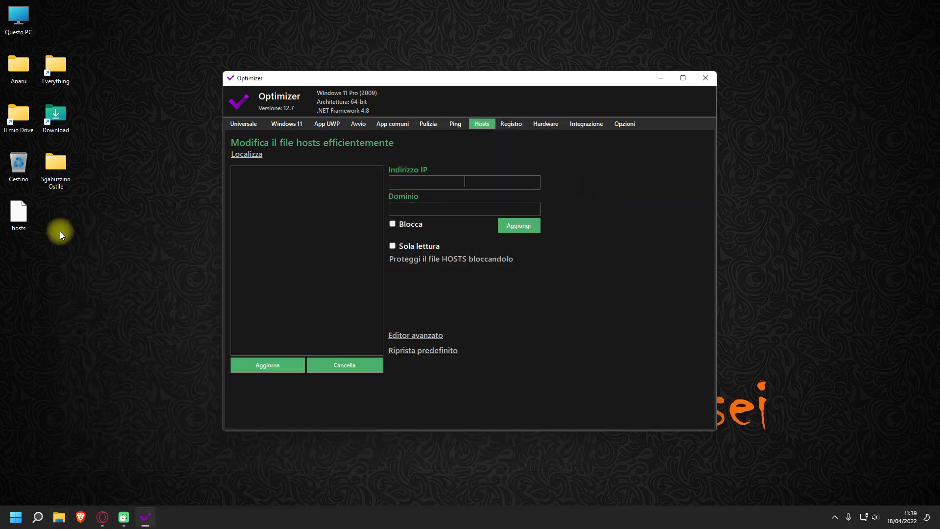
Try the Sola lettura attribute in the properties of the desktop hosts file and cancel the dialog.
right_click(31, 213)
click(67, 293)
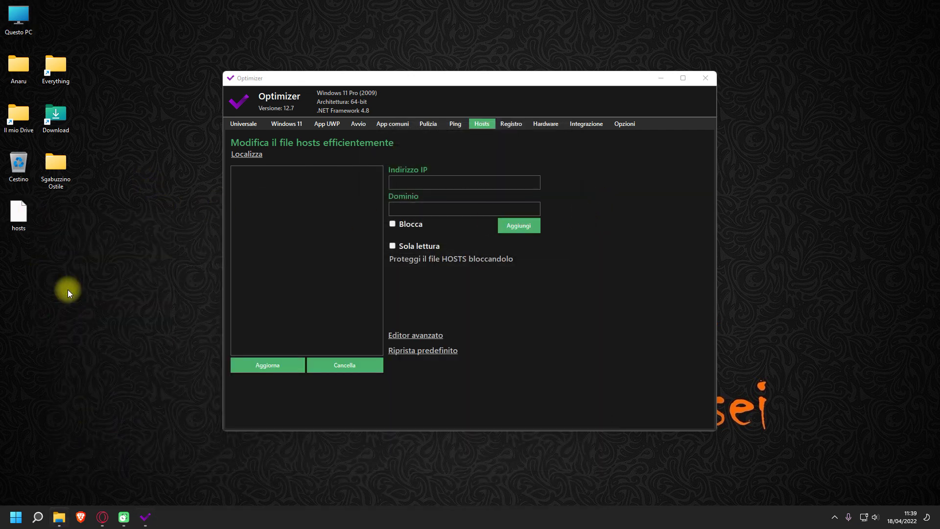
click(103, 398)
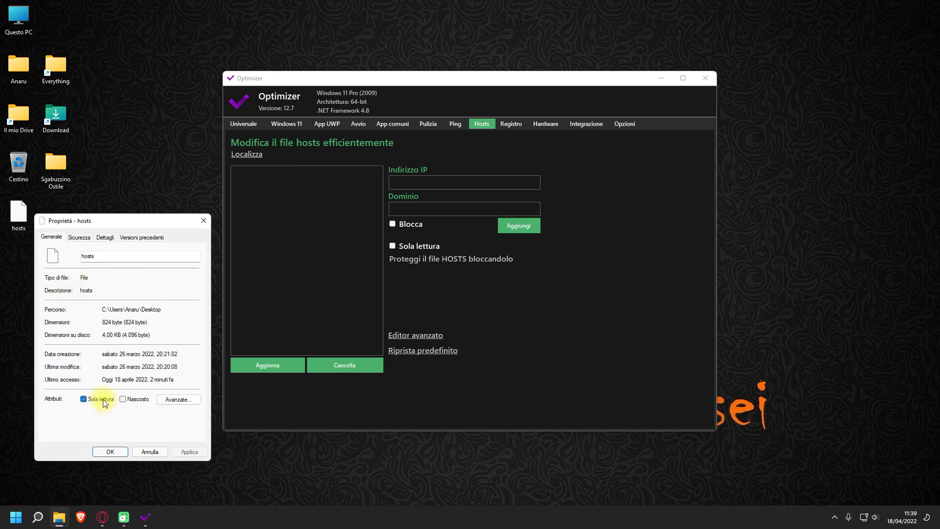
click(153, 446)
Delete the hosts file from the desktop.
right_click(28, 210)
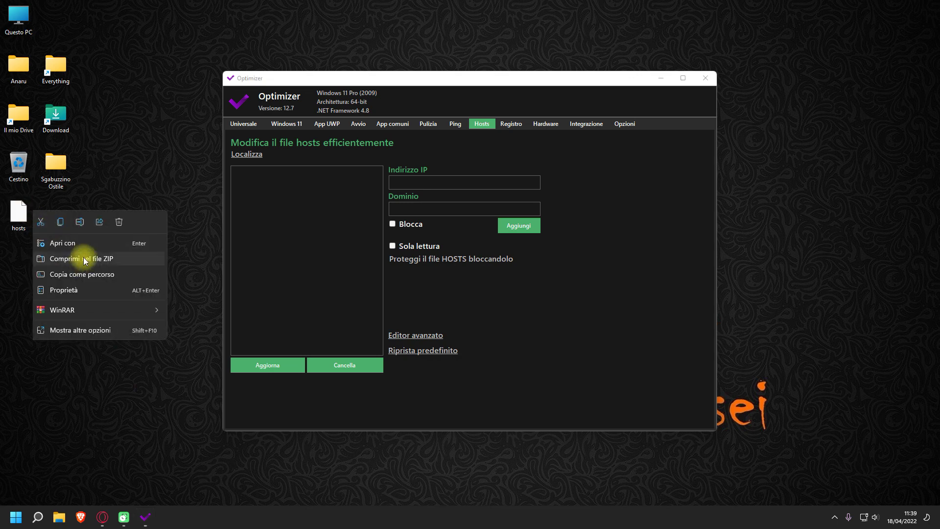
click(110, 184)
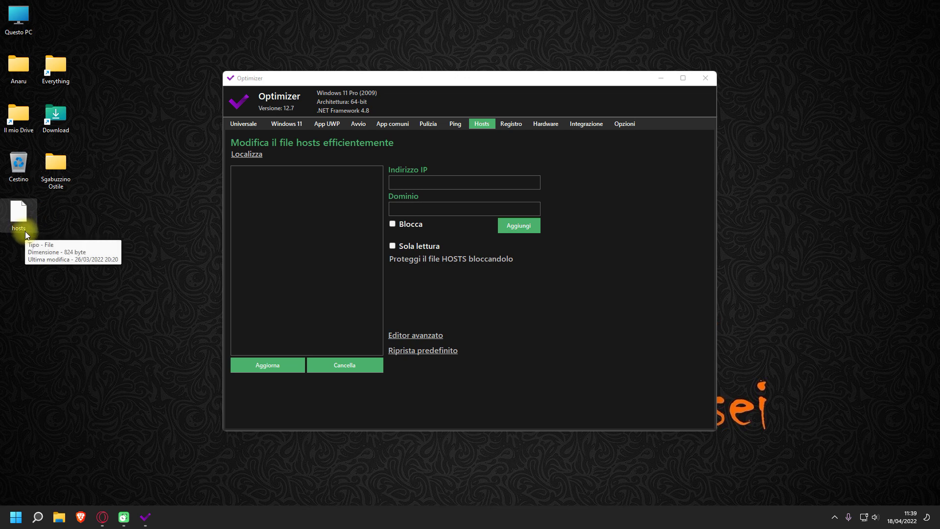
click(32, 220)
key(Delete)
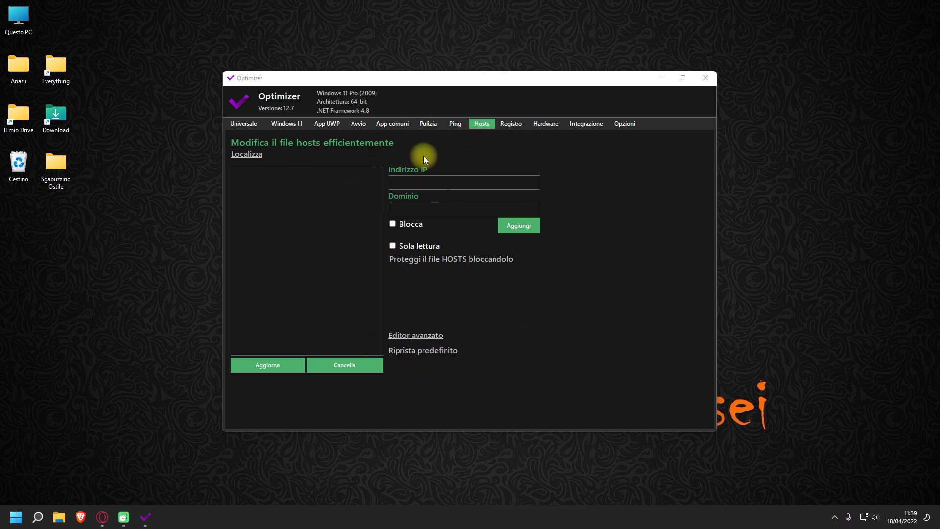
Point out the Indirizzo IP and Dominio fields for a new hosts entry in Optimizer.
click(423, 184)
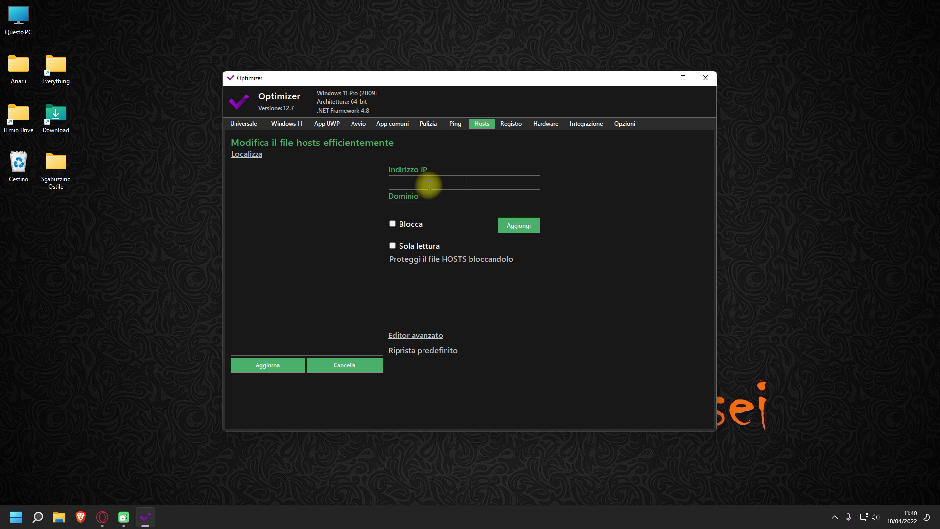
click(429, 207)
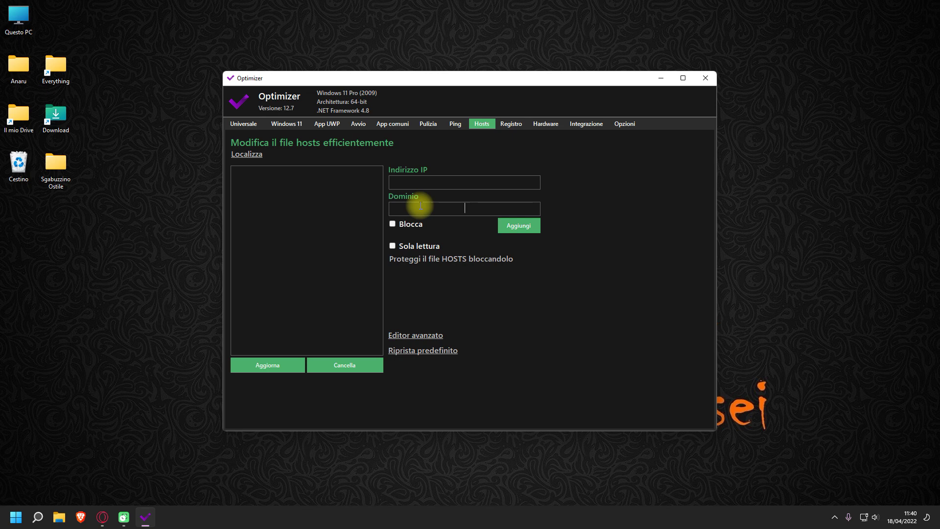
click(415, 206)
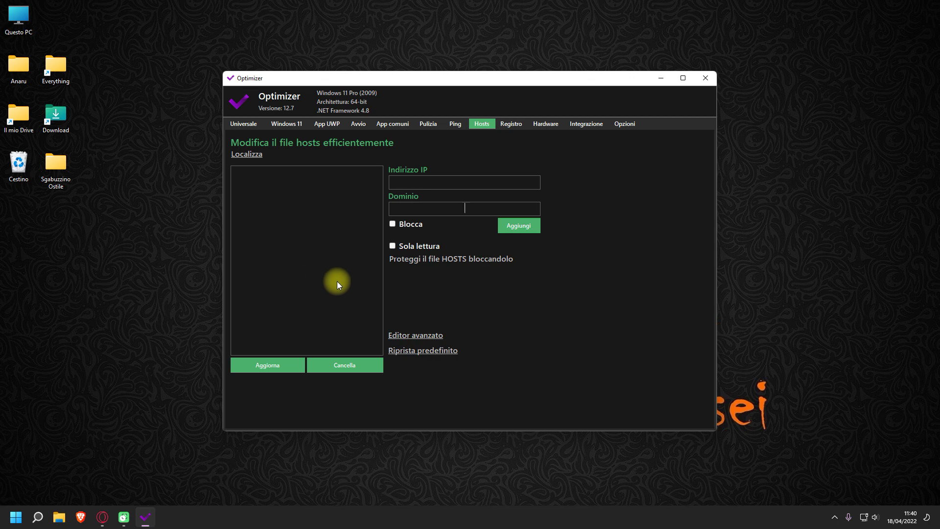
Open Editor HOSTS through Optimizer's entry in the Windows system tray.
click(834, 517)
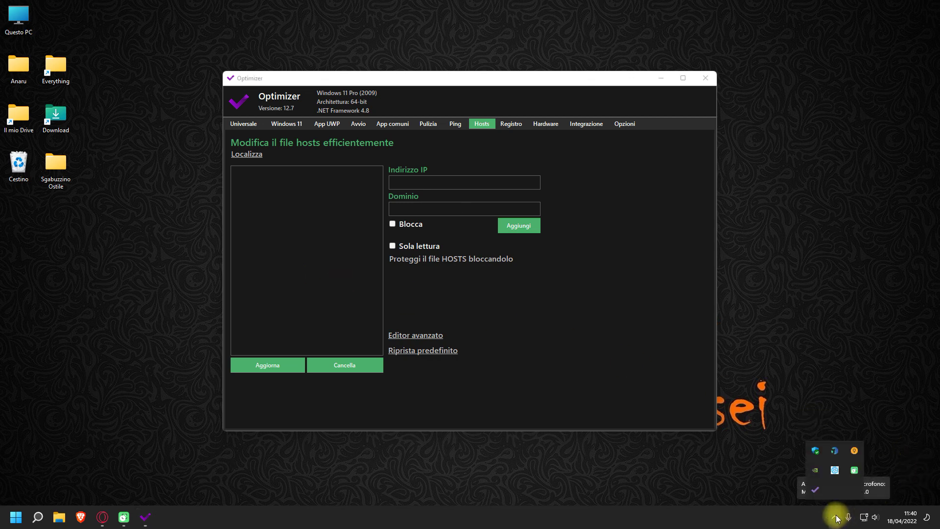
right_click(815, 487)
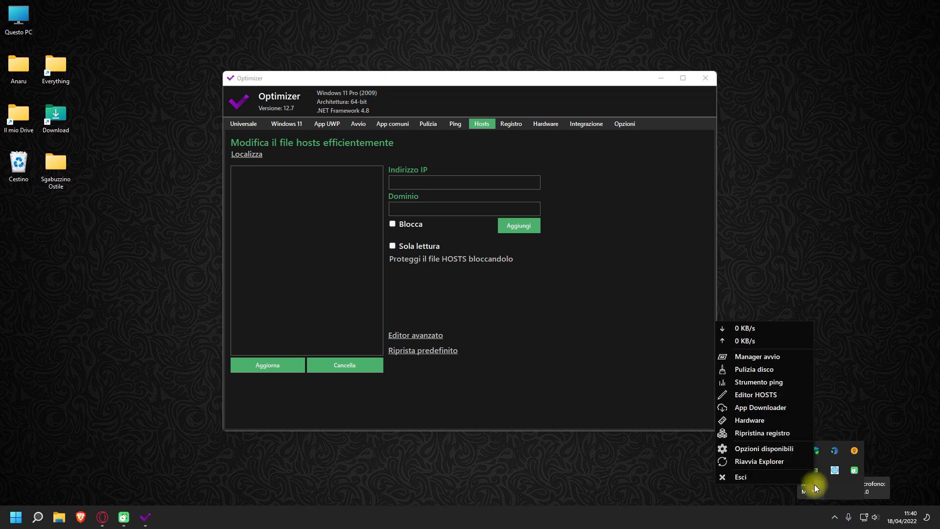
click(776, 398)
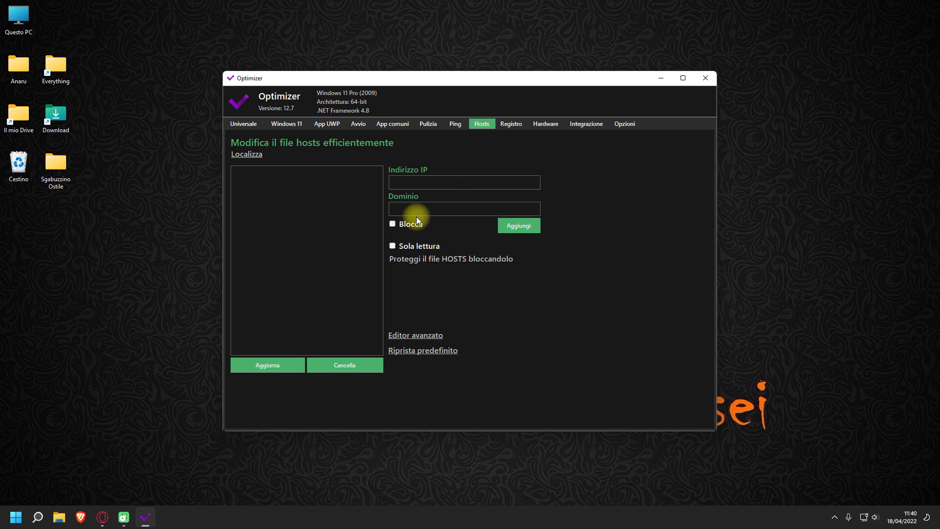
text(https://github.com/hellzerg/optimizer)
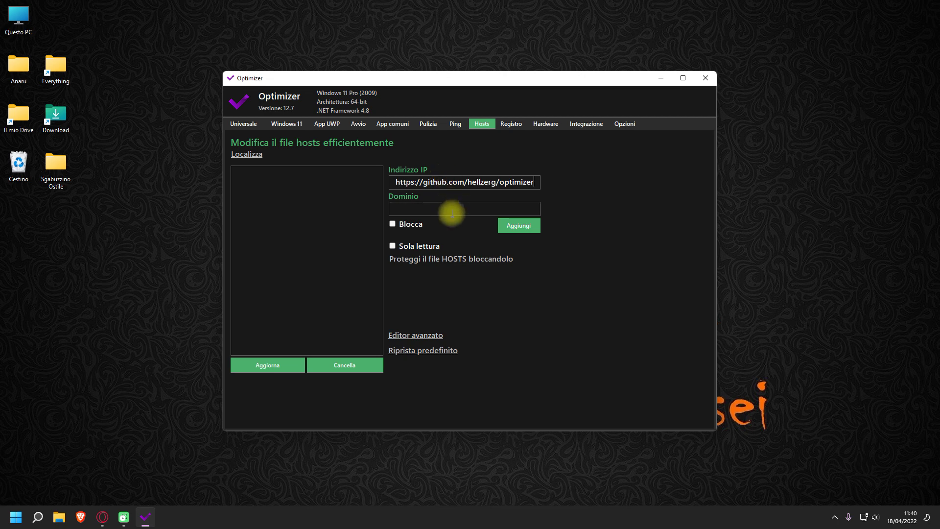
click(438, 211)
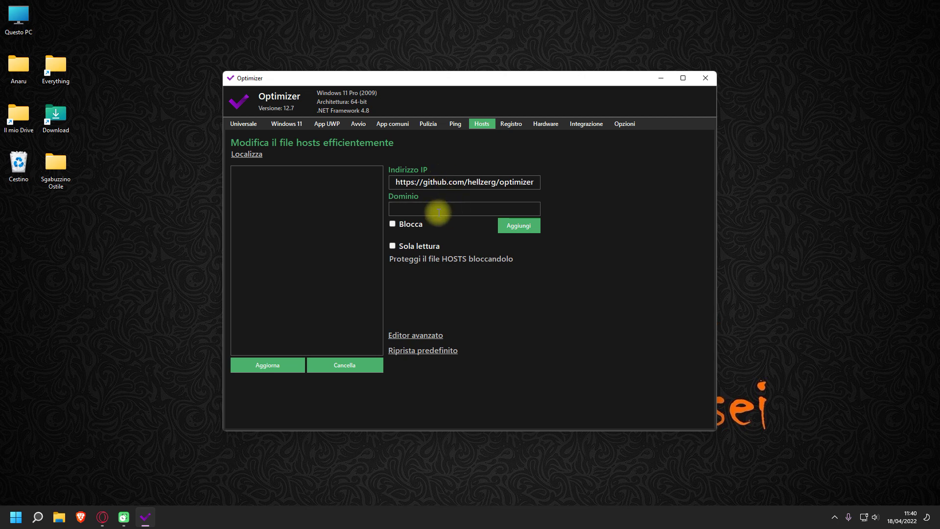
text(github)
click(405, 223)
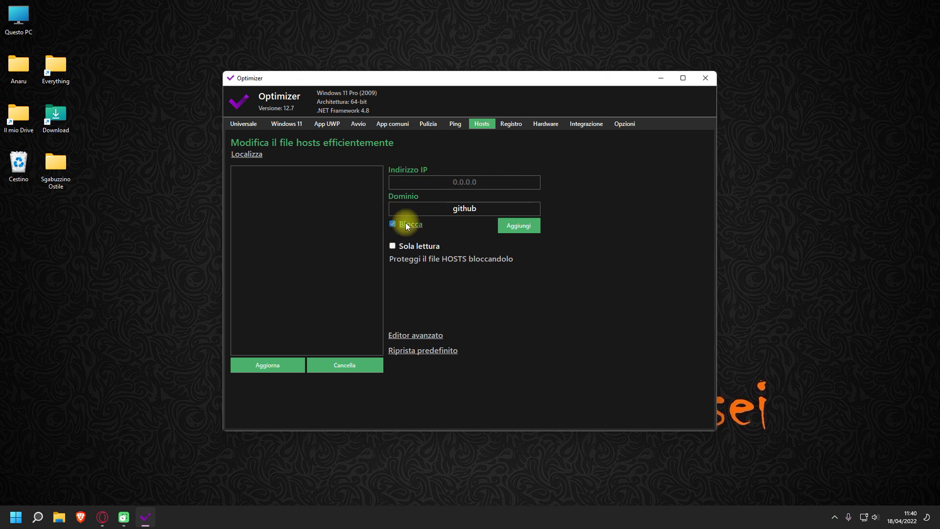
click(522, 227)
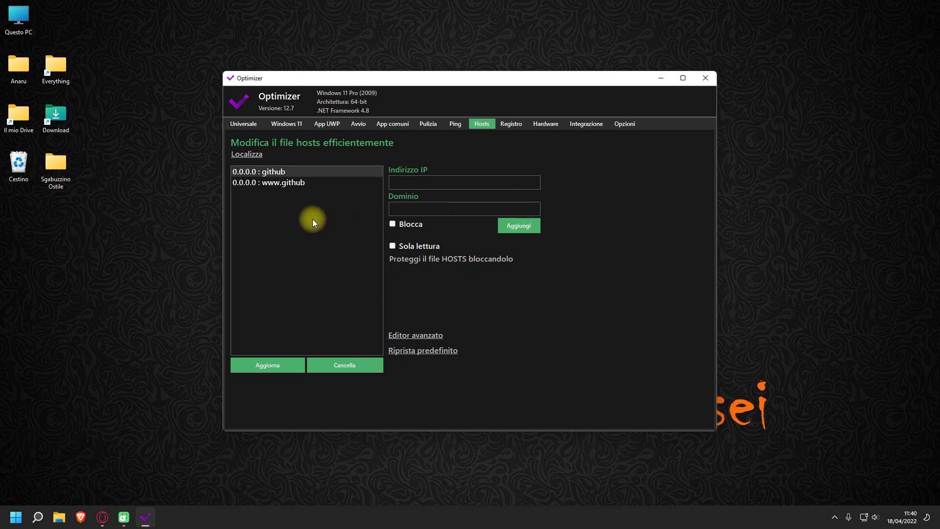
click(294, 183)
click(348, 364)
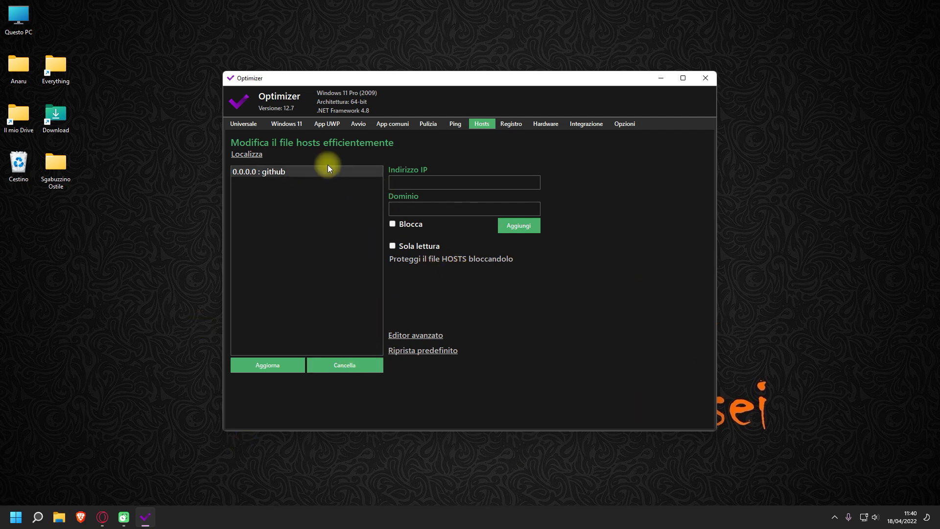
click(346, 364)
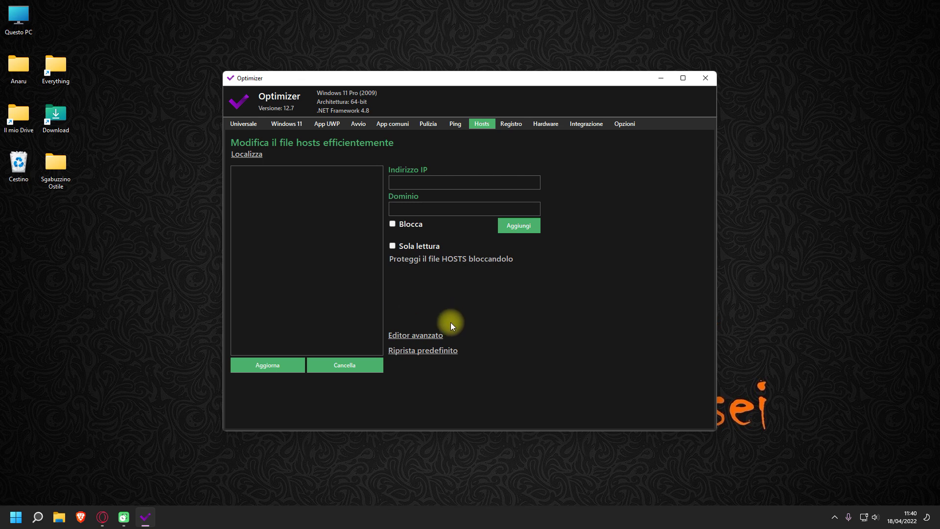
click(426, 335)
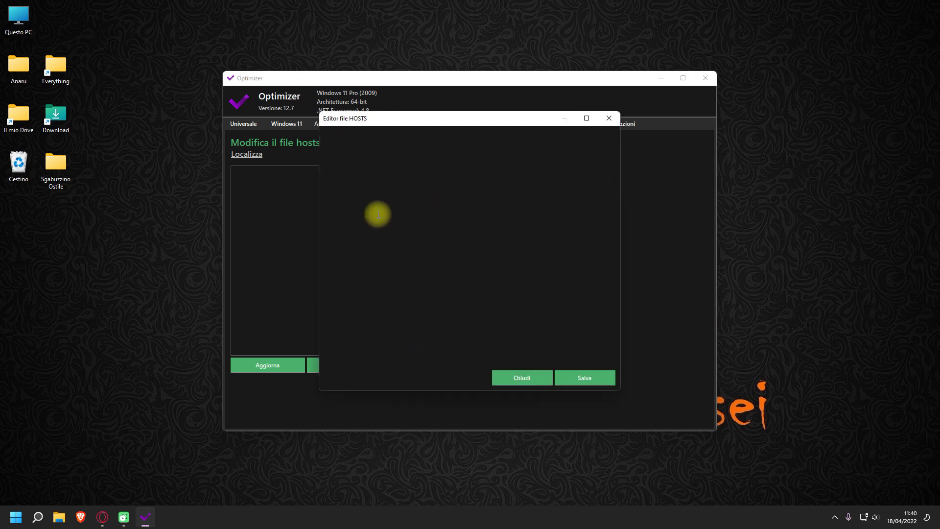
text(https://github.com/hellzerg/optimizer)
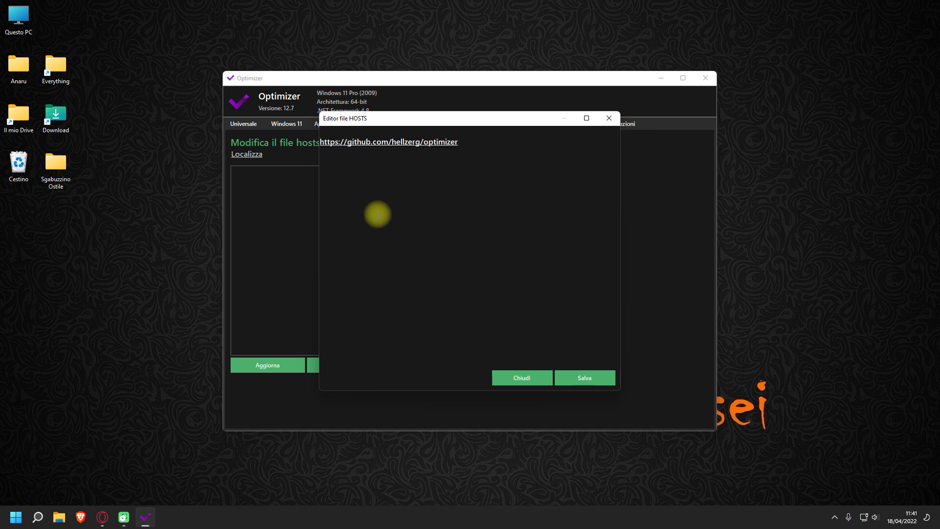
text(https://github.com/hellzerg/optimizer)
text(https://github.com/hellzerg/optimizer)
text(v)
key(Return)
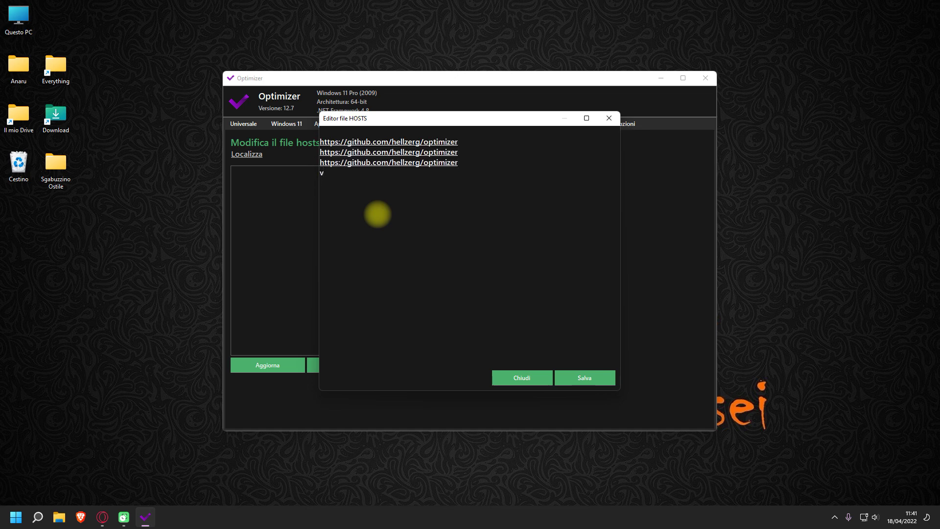
key(BackSpace)
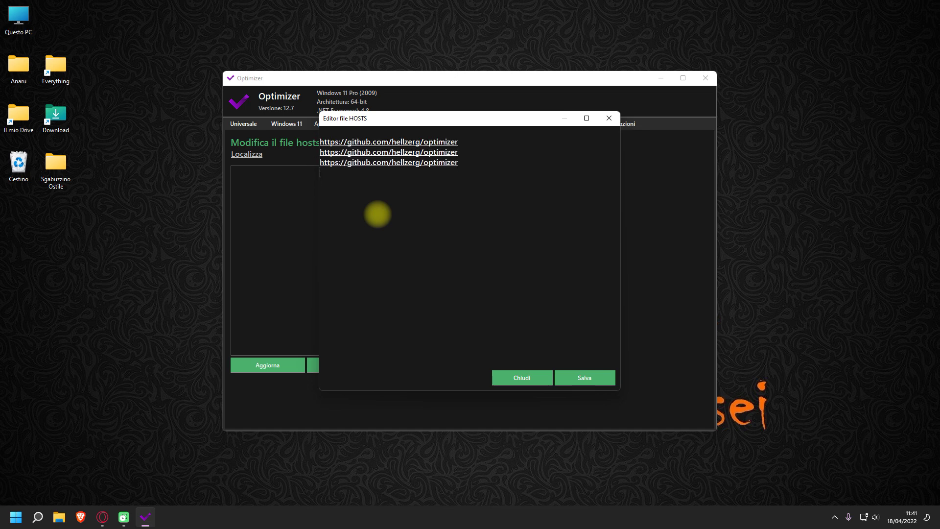
click(607, 376)
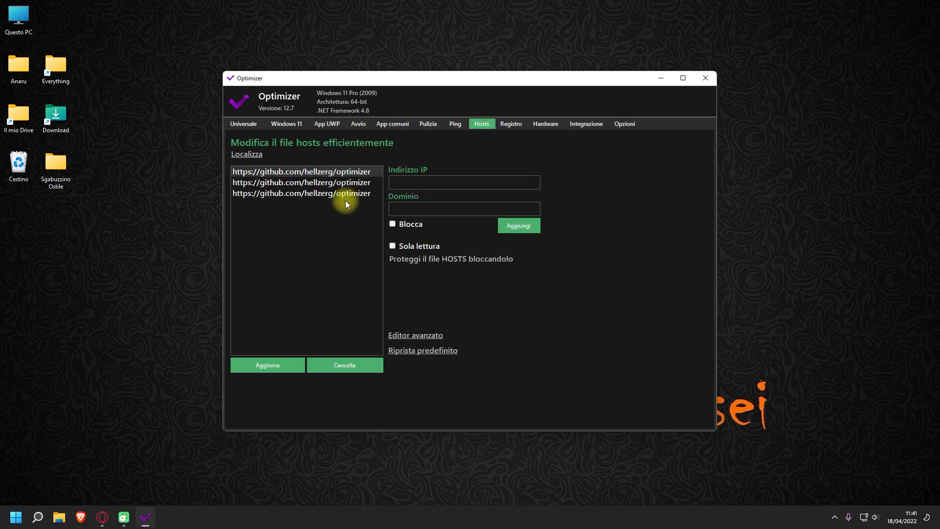
click(425, 335)
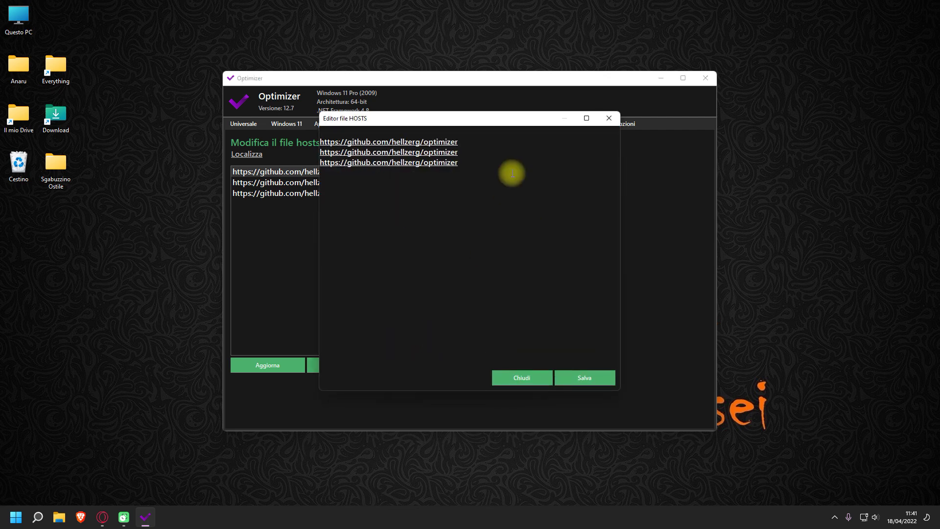
key(ctrl+a)
key(Delete)
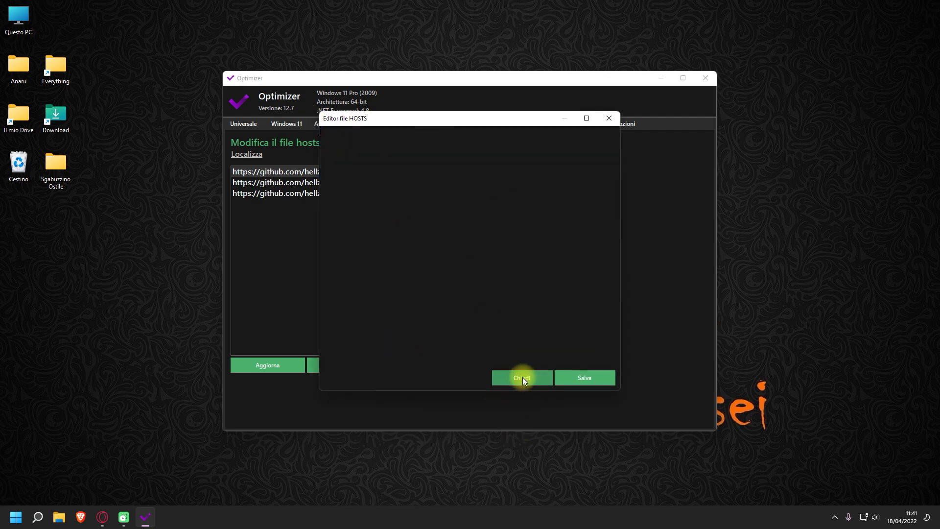
click(532, 380)
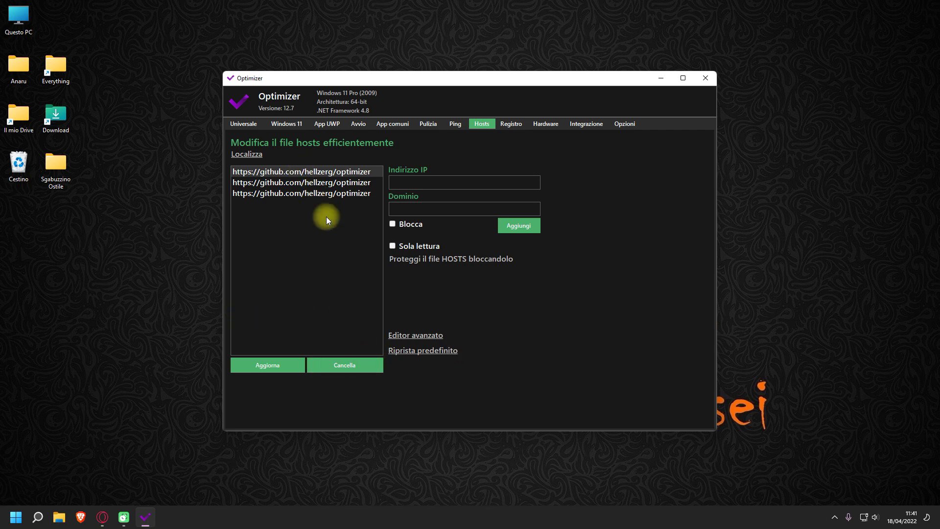
click(345, 371)
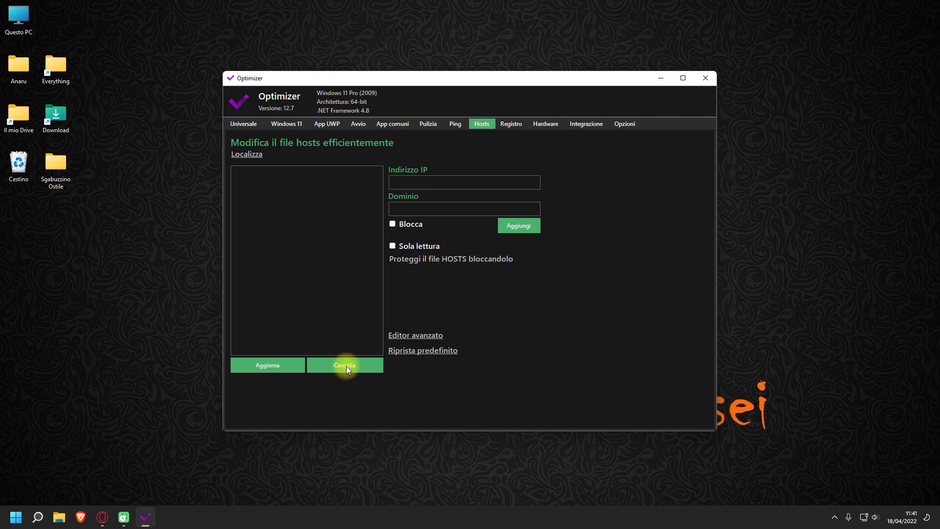
click(459, 125)
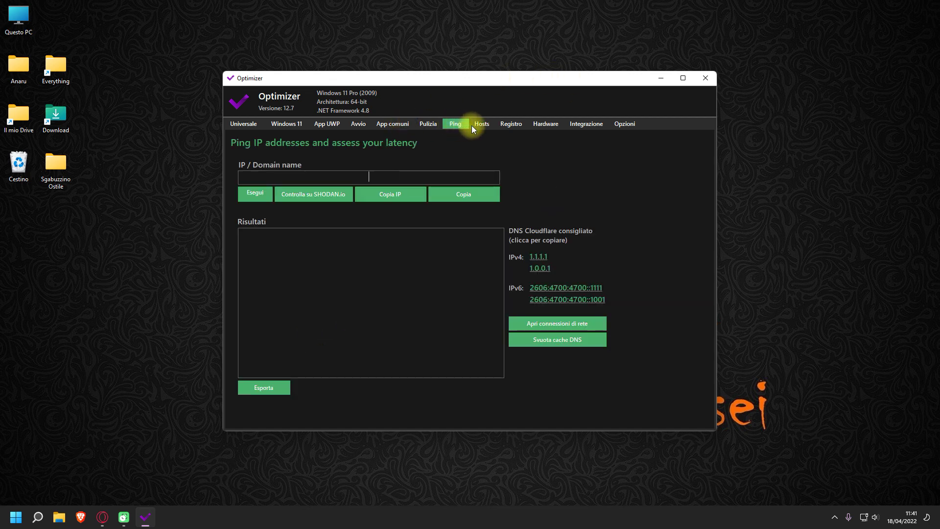
click(474, 125)
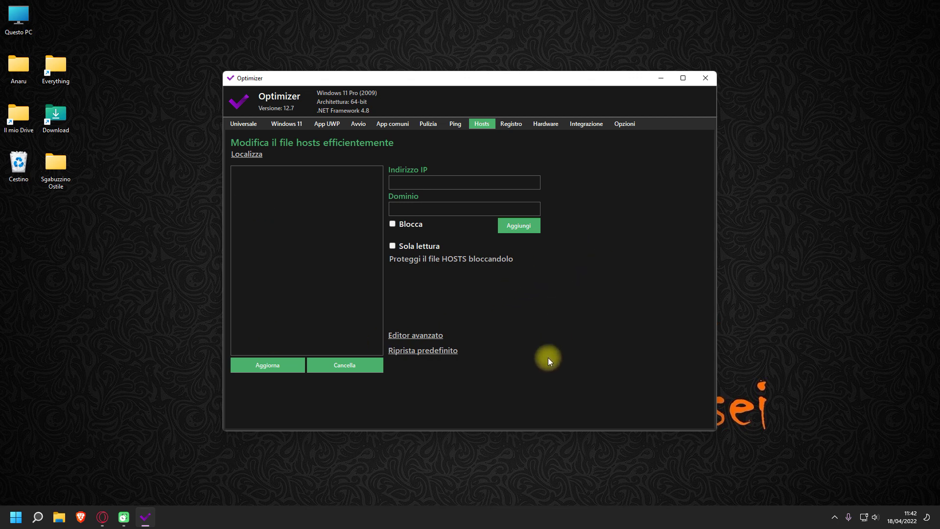
Show the Registro repair options, enabling all of them with Abilita tutto and disabling them again.
click(514, 125)
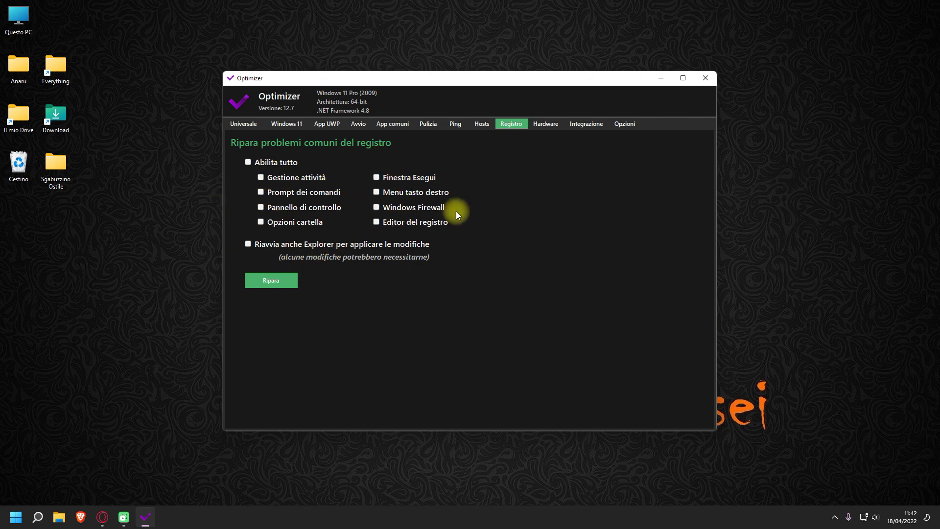
click(269, 162)
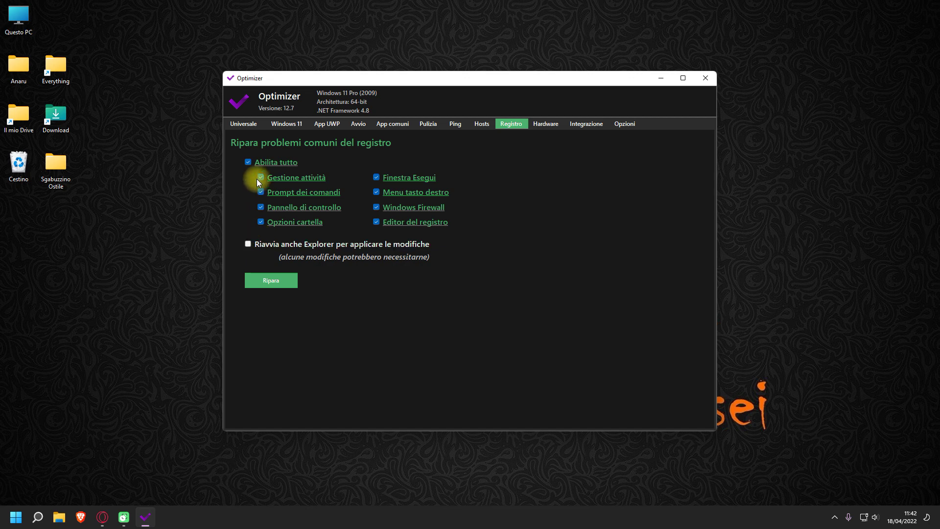
click(247, 161)
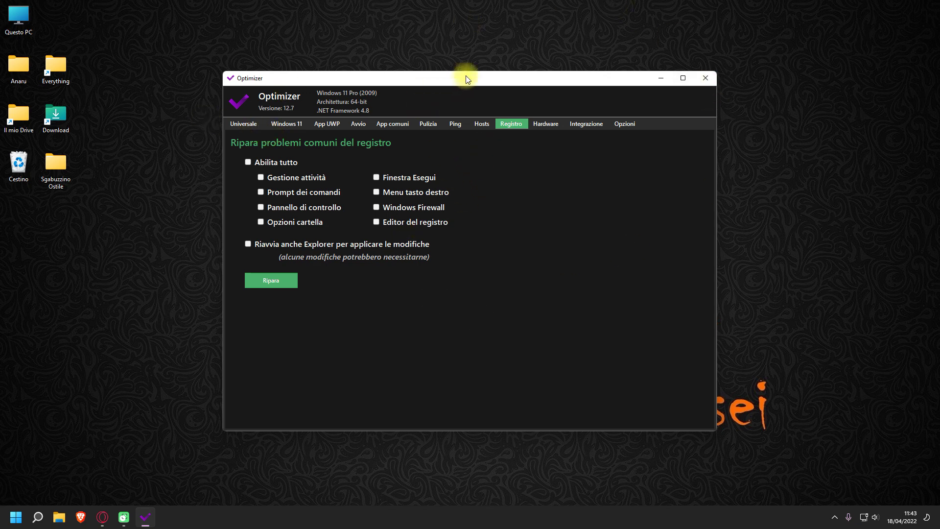
Examine the processor, memory, graphics and motherboard details on the Hardware page, including the chipset and product lines.
click(555, 123)
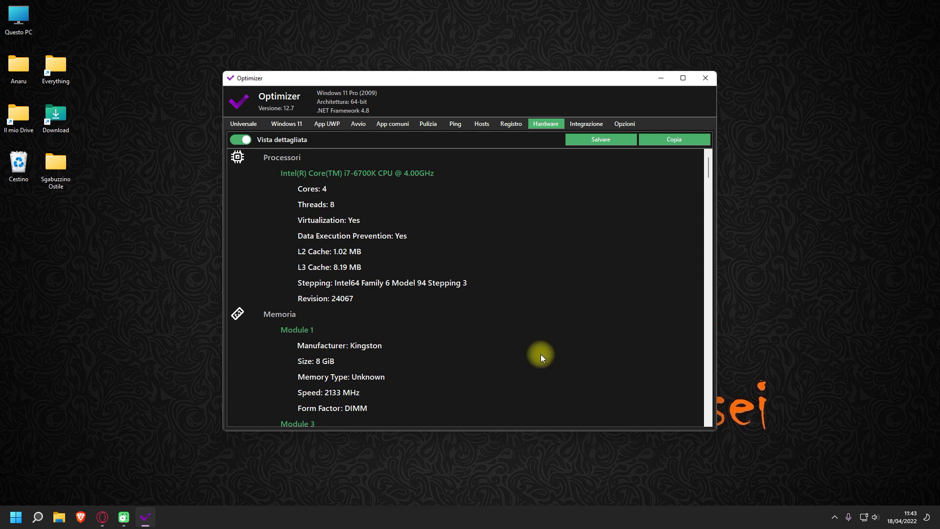
scroll(490, 179, down, 4)
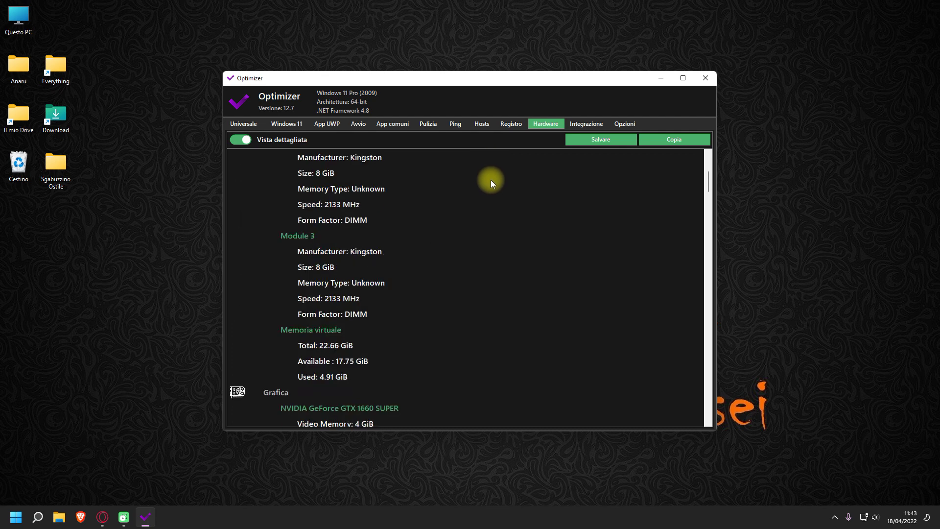
scroll(489, 182, down, 5)
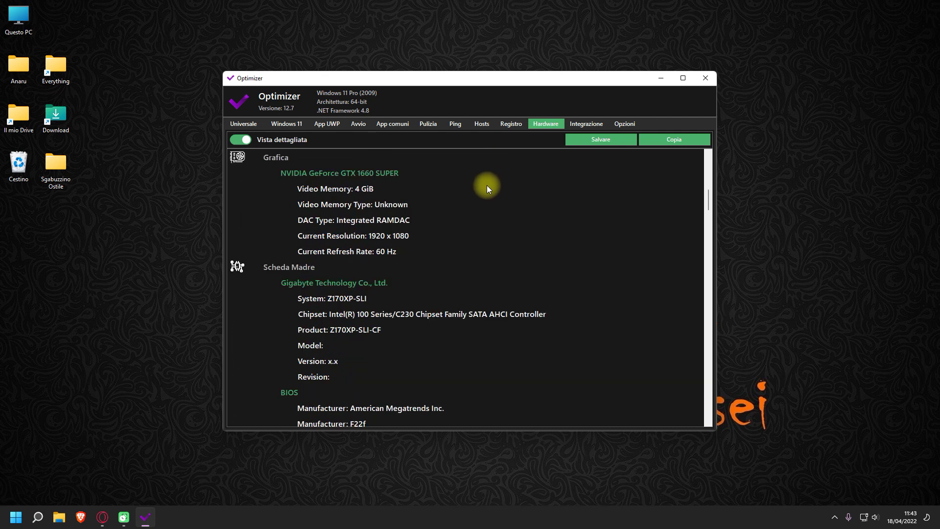
scroll(487, 185, down, 1)
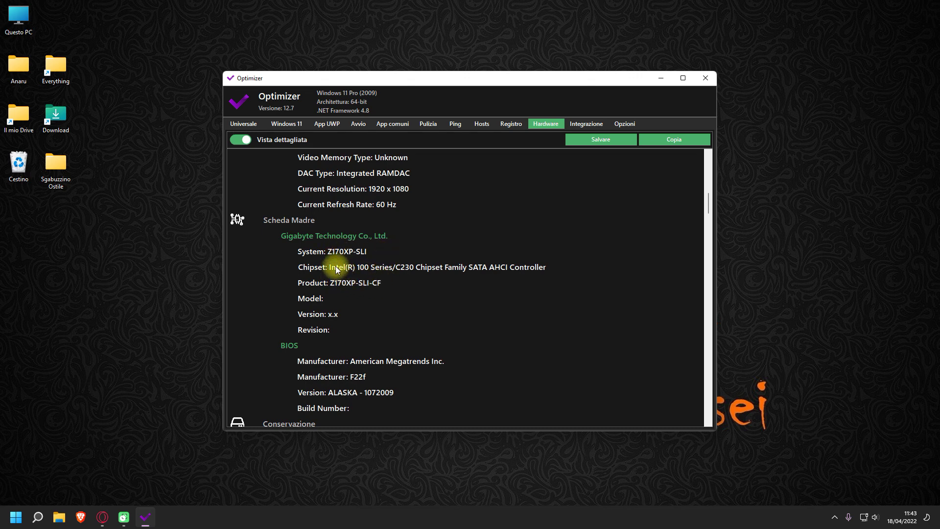
click(507, 266)
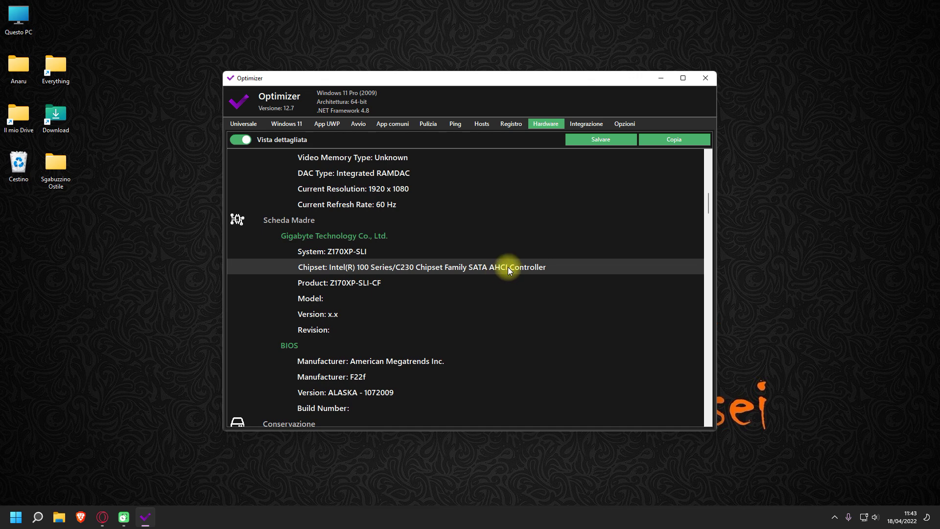
click(342, 286)
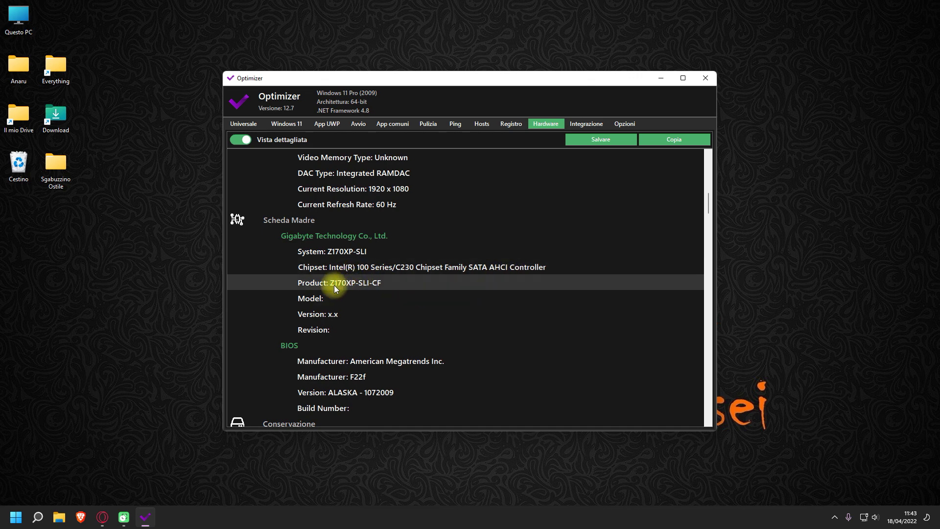
Review the BIOS, disk drive, volume and network adapter details in the hardware list and return to its beginning.
scroll(399, 323, down, 4)
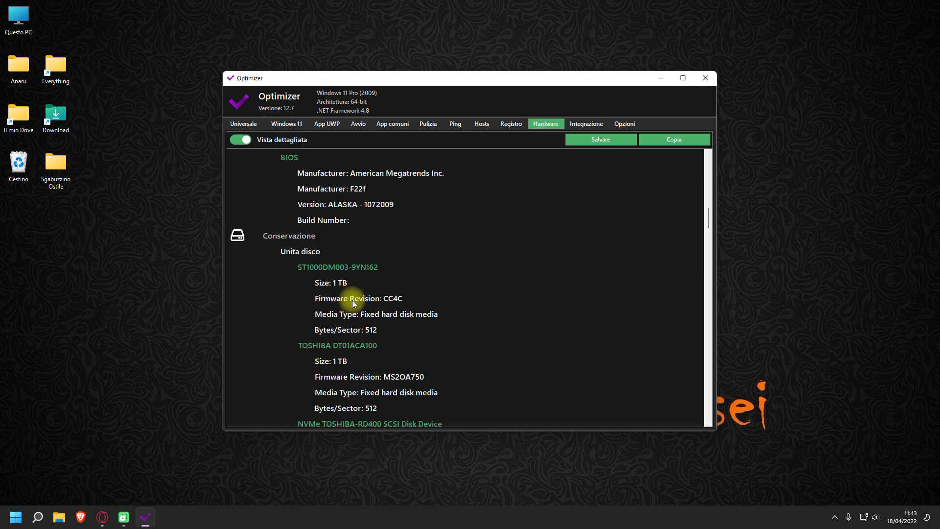
scroll(362, 268, down, 2)
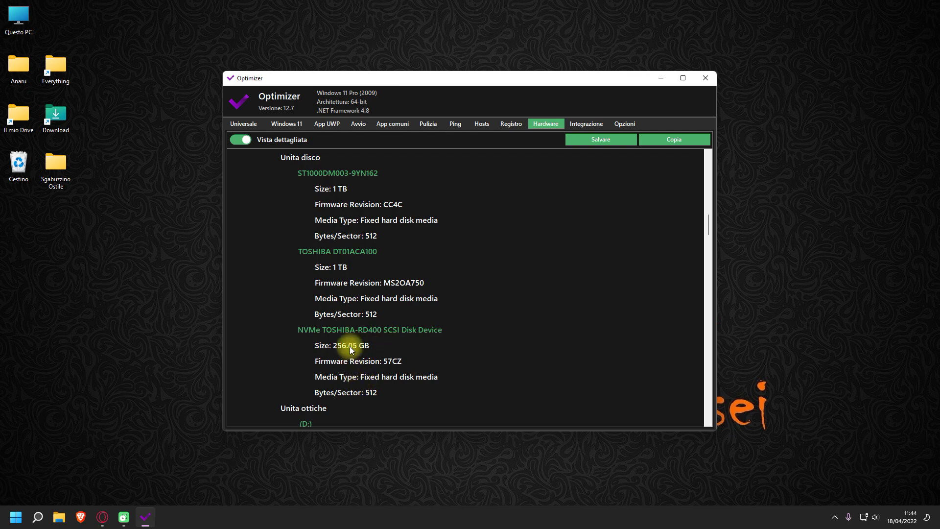
scroll(384, 343, down, 4)
scroll(384, 313, down, 16)
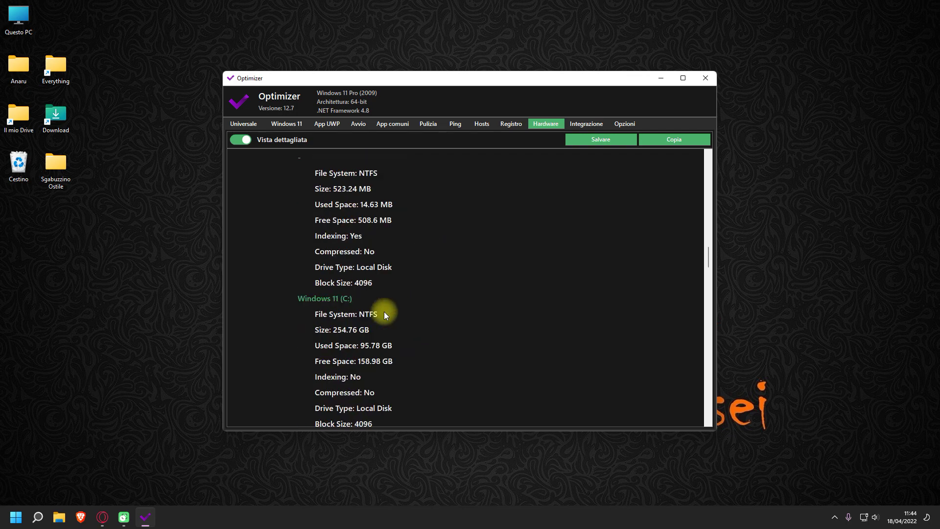
scroll(377, 316, down, 6)
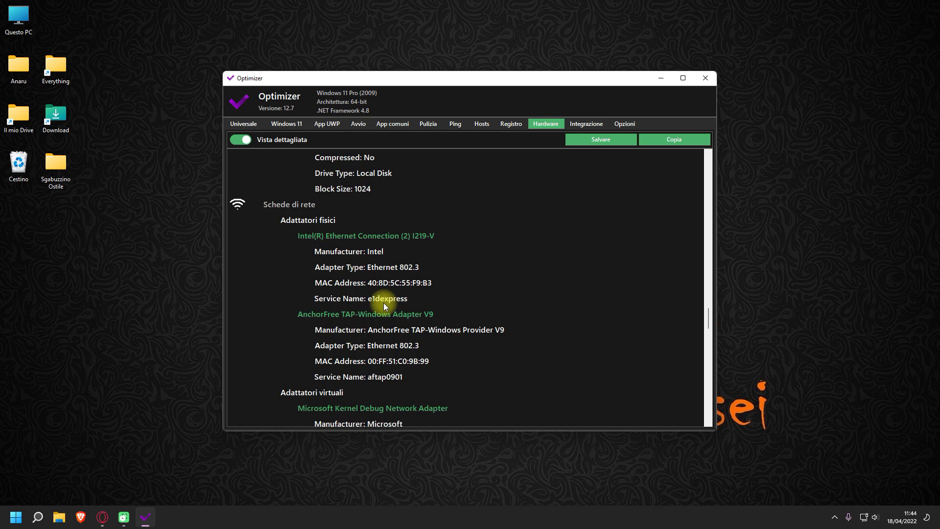
scroll(383, 303, down, 5)
scroll(489, 342, up, 2)
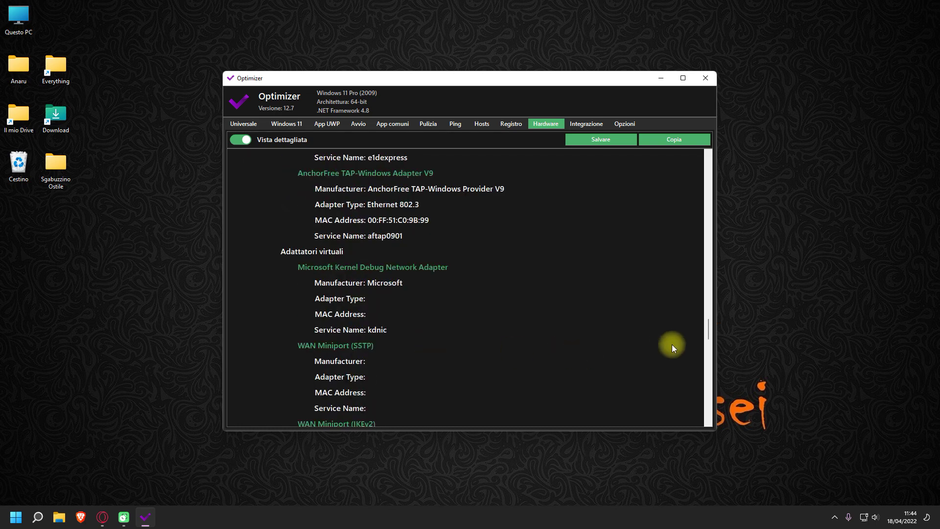
drag(712, 325, 741, 154)
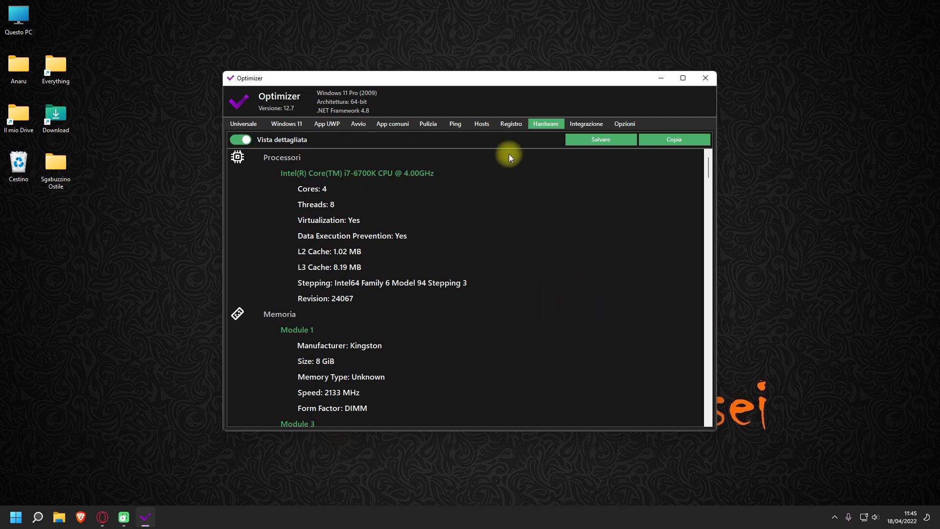
Show the Integrazione page's form for adding or editing elements and view the desktop's full context menu.
click(577, 124)
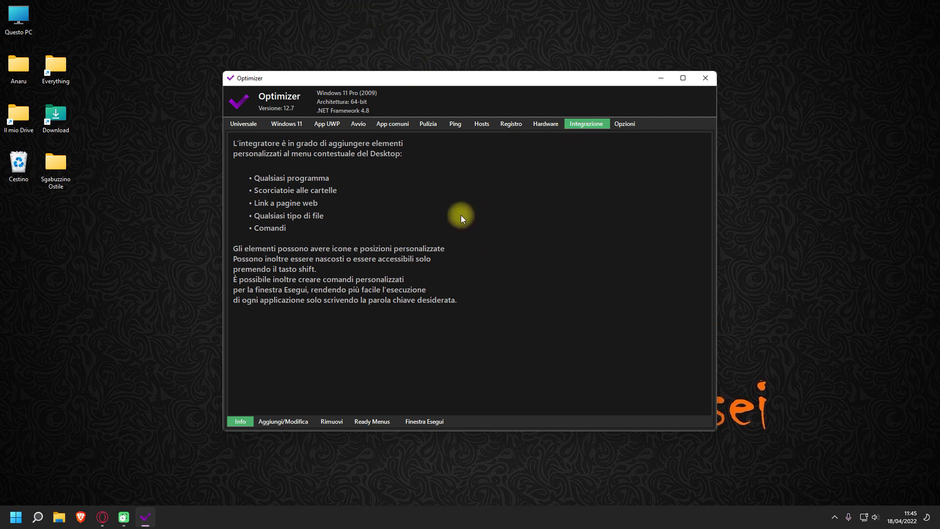
click(287, 423)
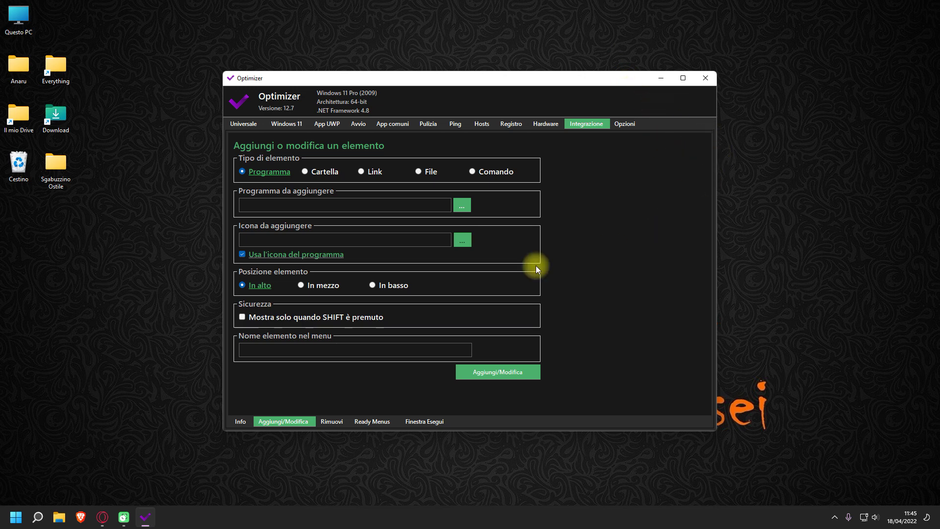
click(74, 295)
right_click(74, 295)
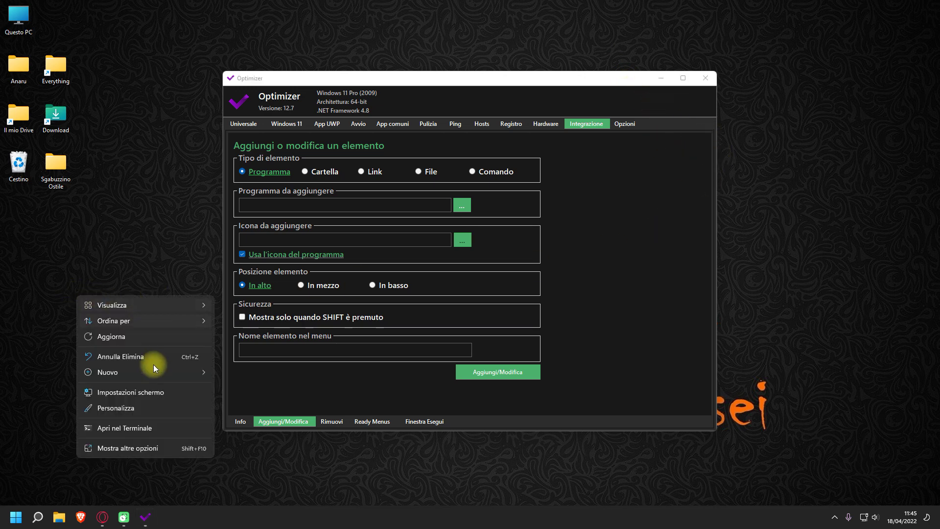
click(115, 448)
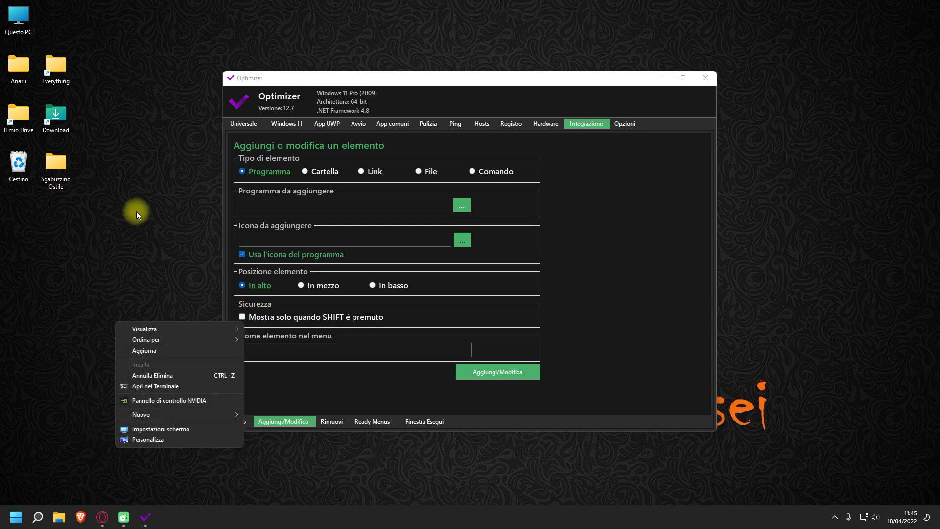
click(149, 261)
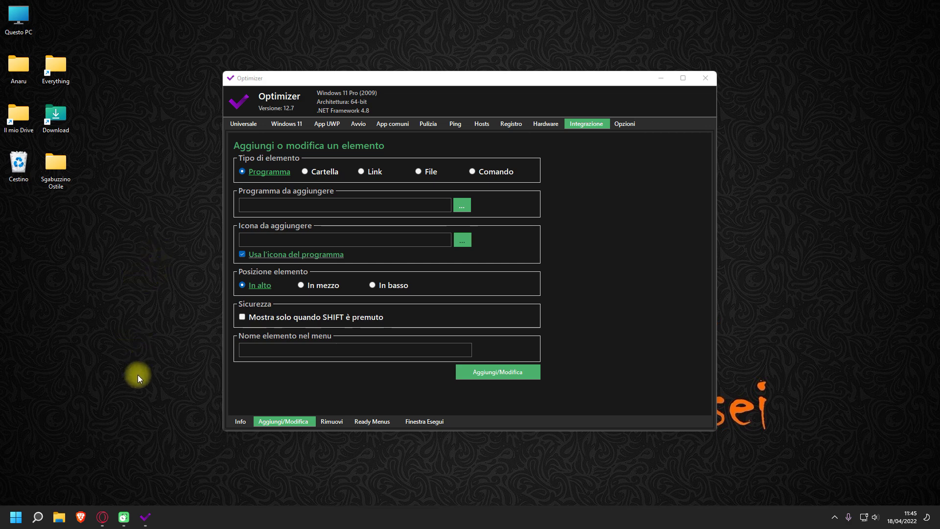
click(101, 512)
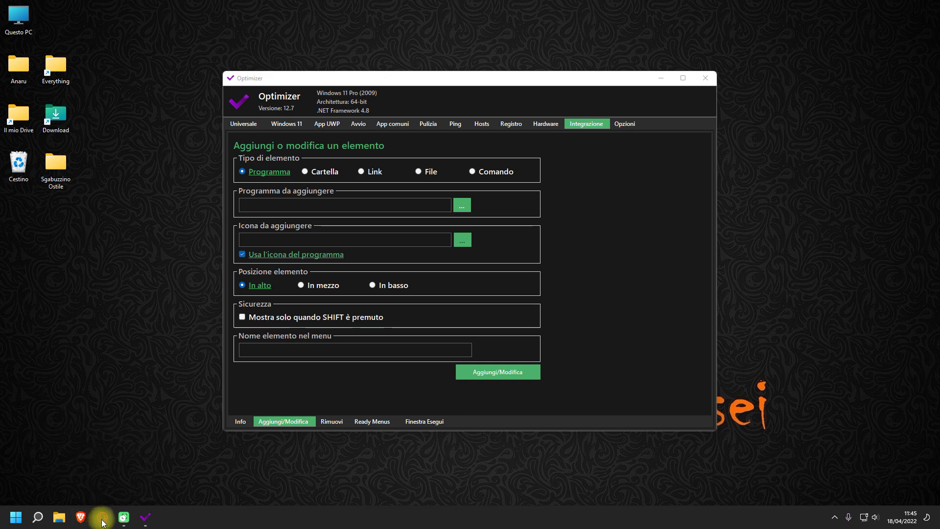
click(230, 25)
key(ctrl+c)
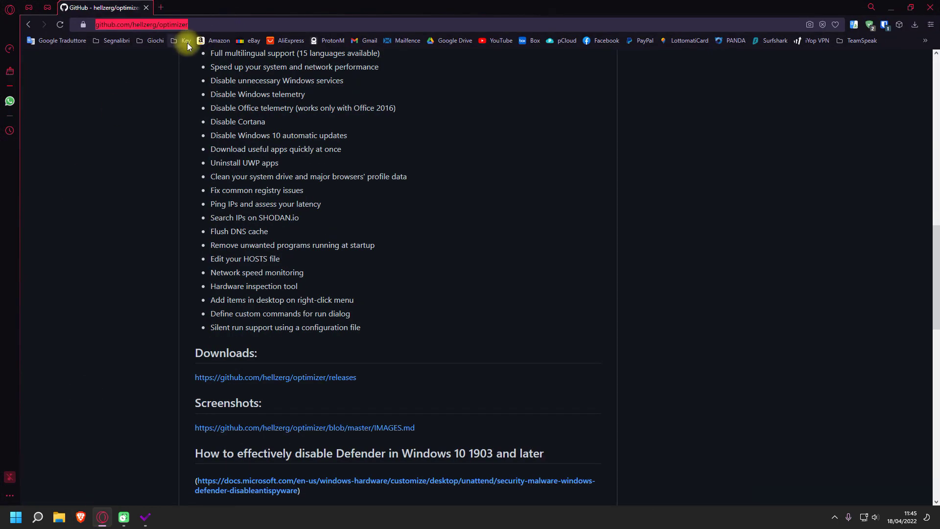
click(886, 5)
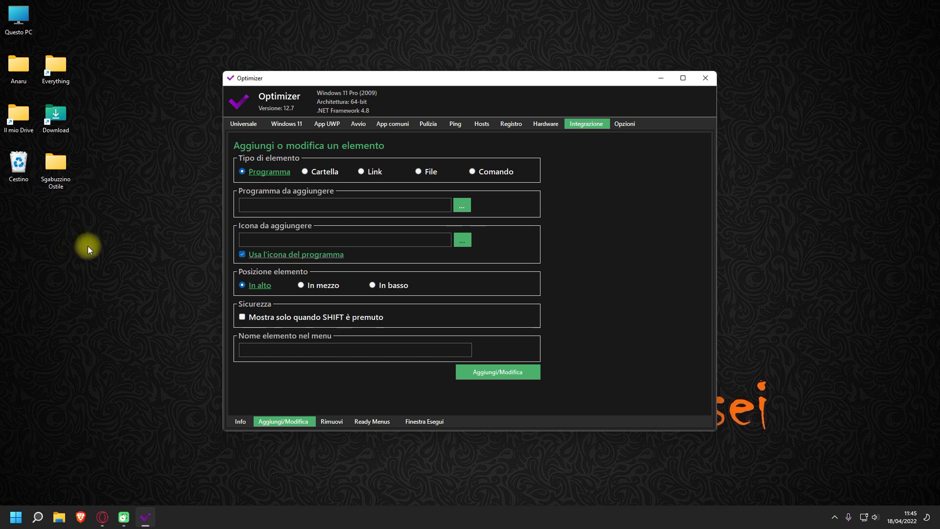
click(363, 171)
double_click(250, 205)
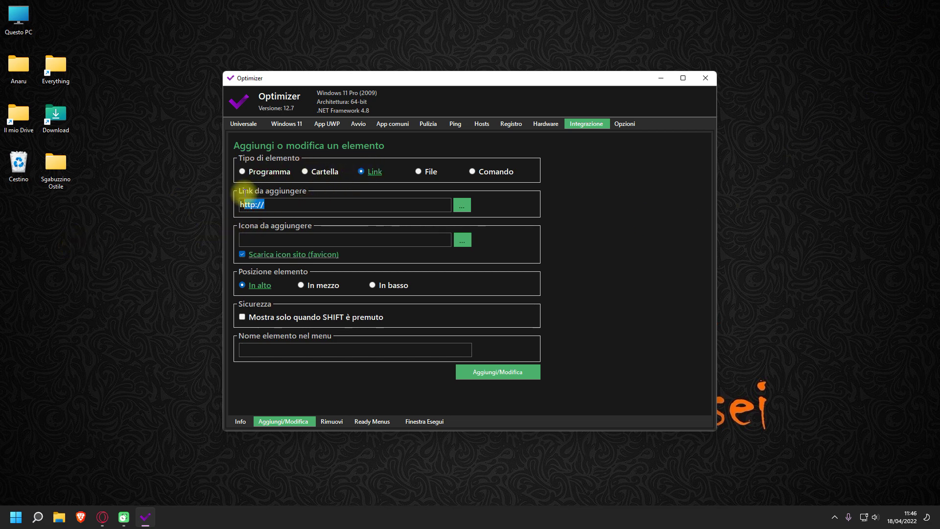
key(ctrl+v)
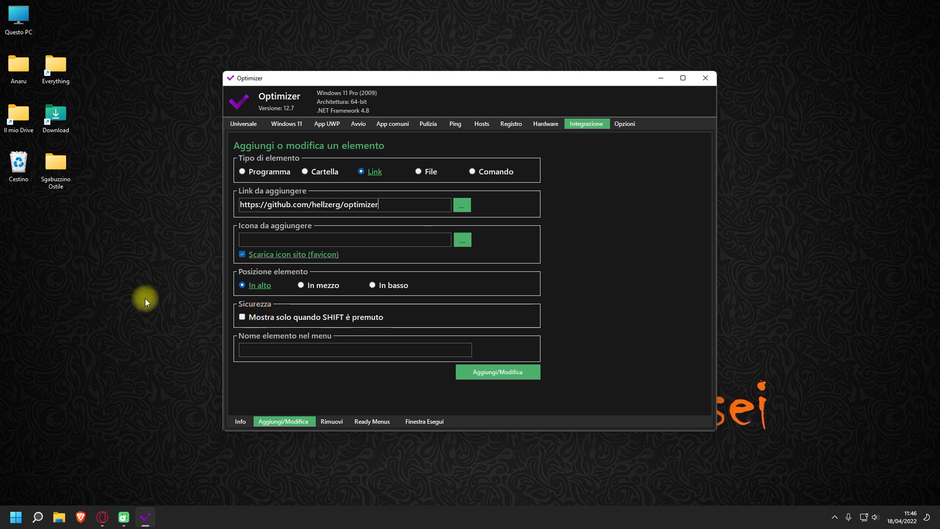
Name the link element Optimizer and add it to the desktop context menu at position In alto with the site's favicon.
right_click(102, 289)
mouse_move(145, 371)
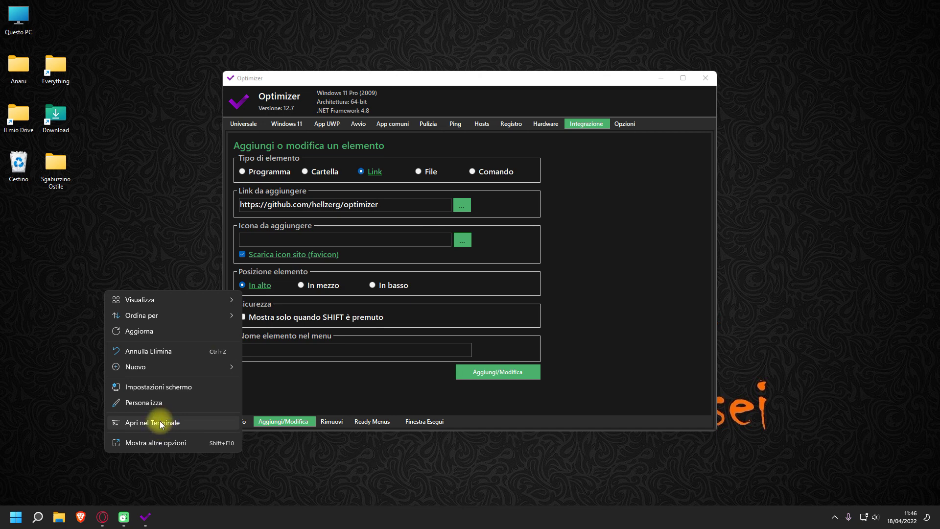
click(40, 352)
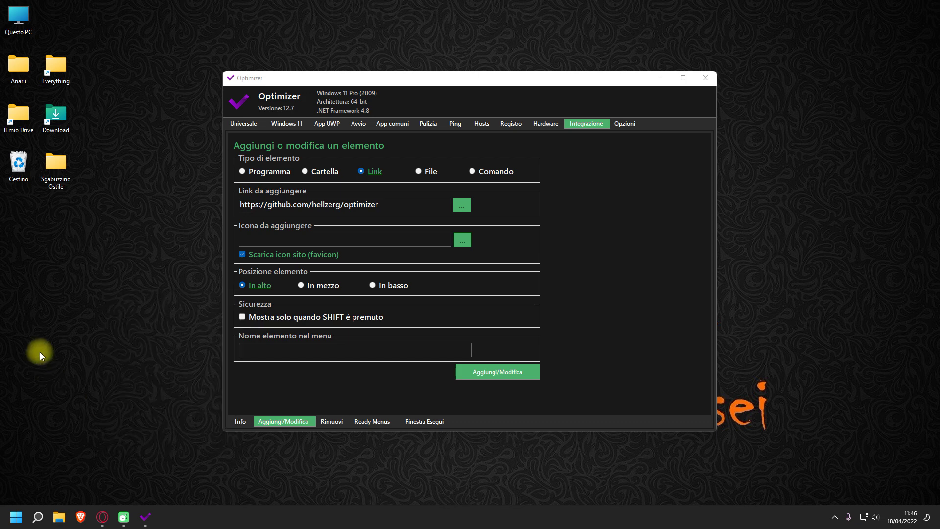
click(305, 348)
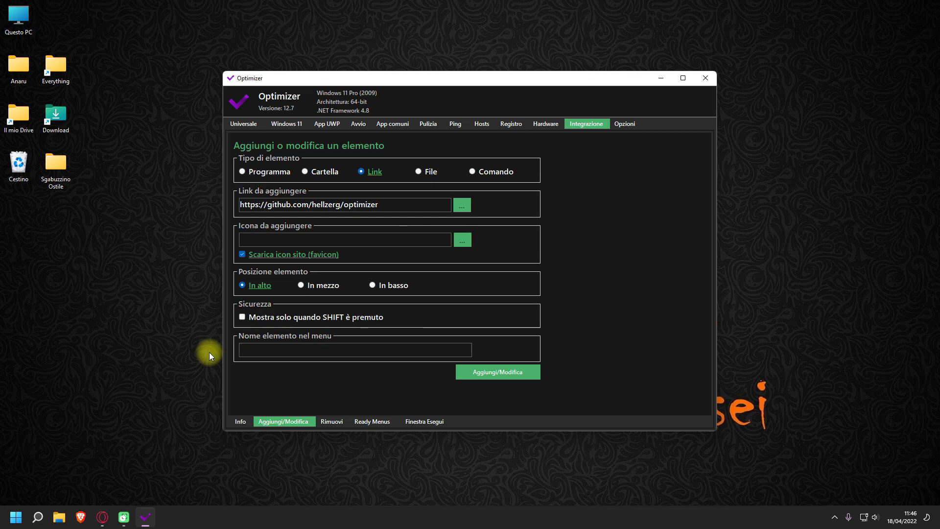
text(Optimizer)
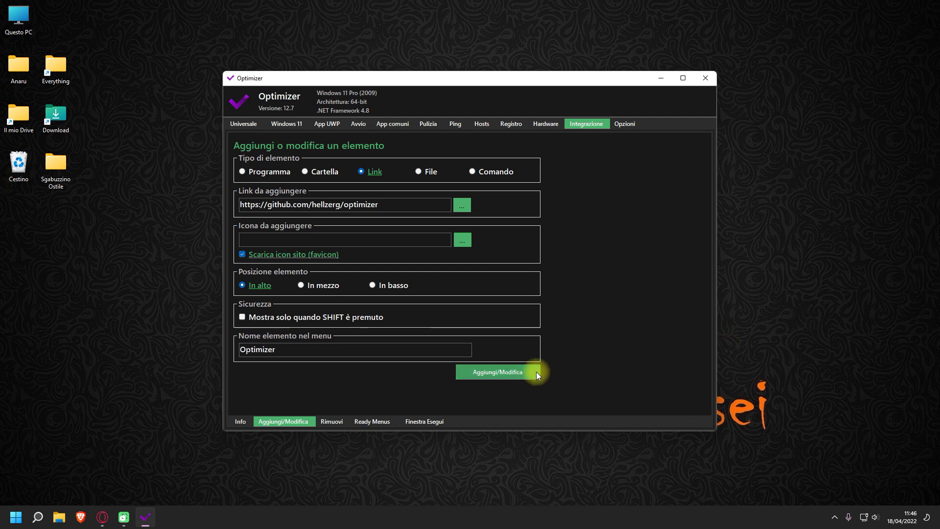
click(503, 372)
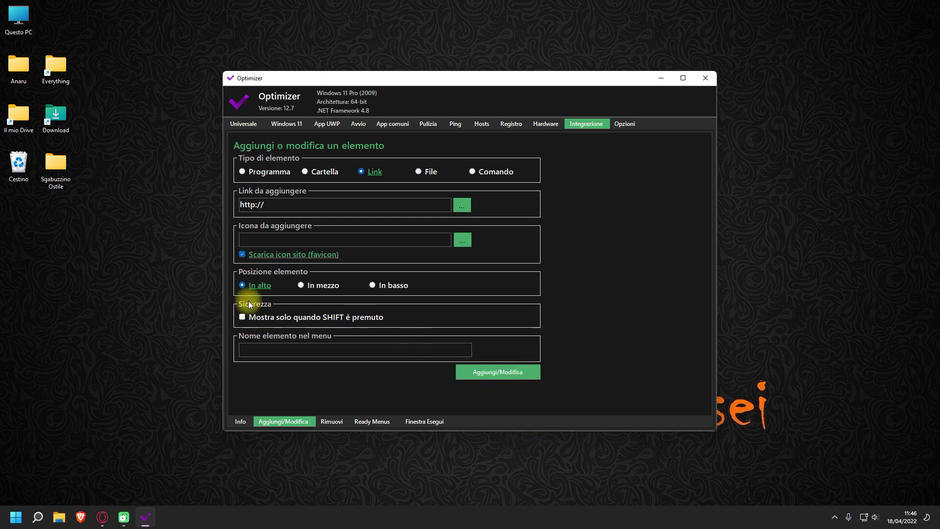
Check the desktop's full context menu for the added Optimizer link without opening it.
right_click(66, 277)
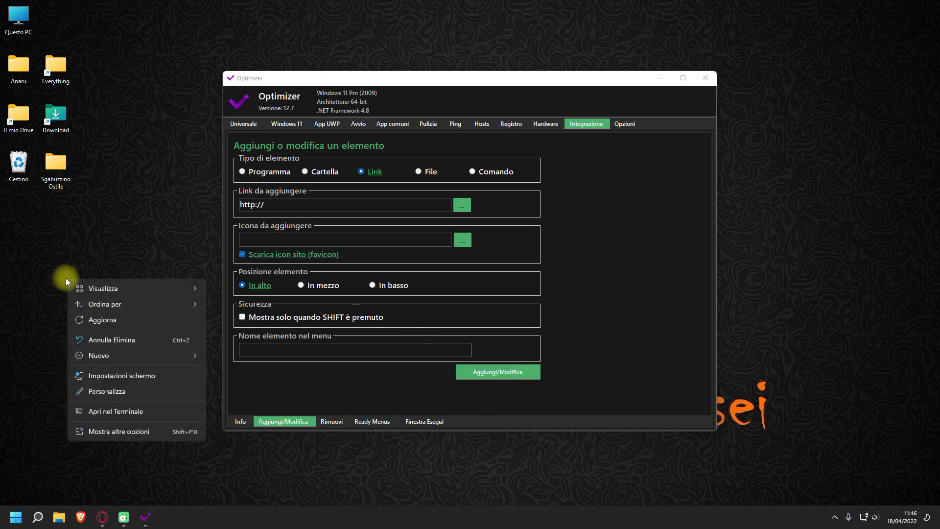
click(113, 432)
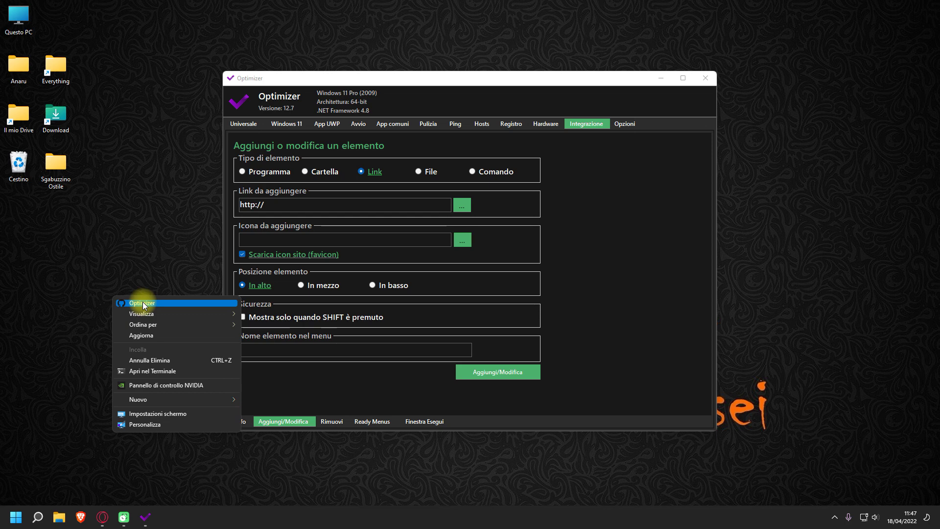
click(141, 266)
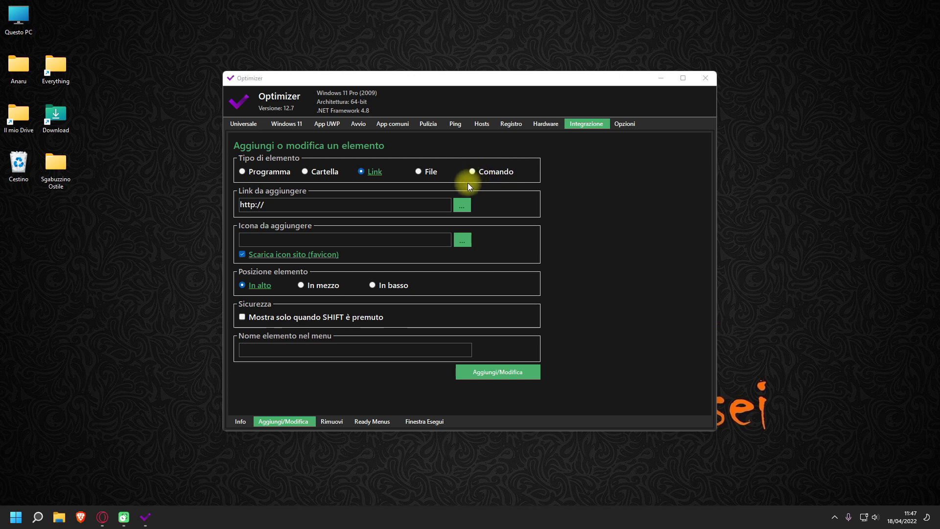
right_click(109, 313)
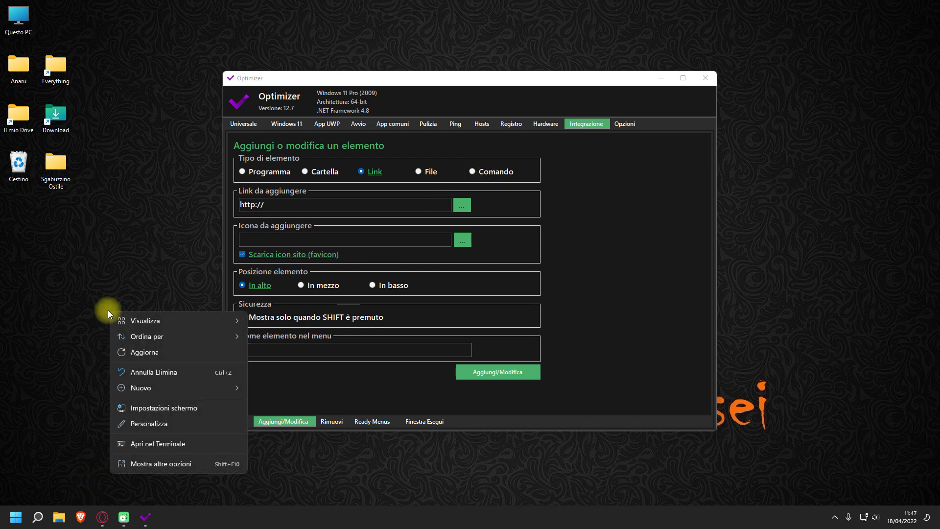
click(140, 464)
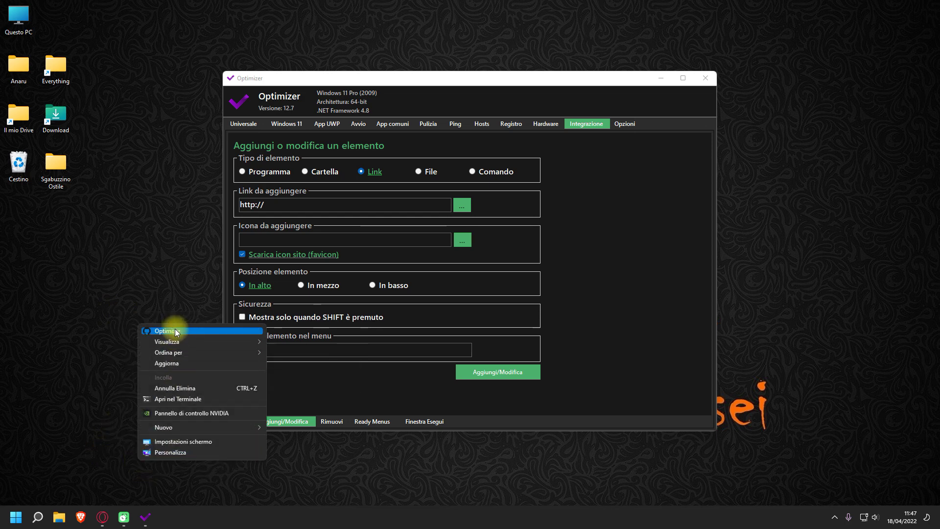
click(108, 406)
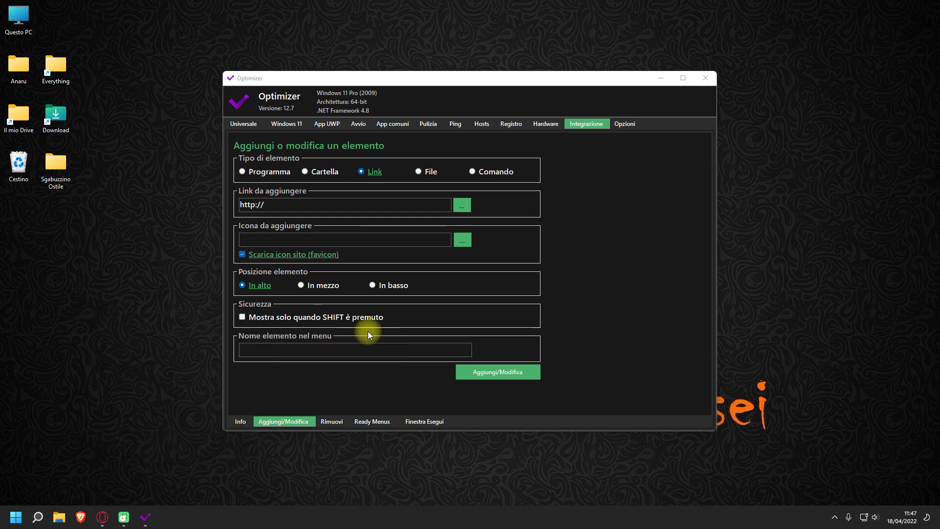
Remove the Optimizer item from the existing desktop elements and check the desktop's full context menu.
click(331, 421)
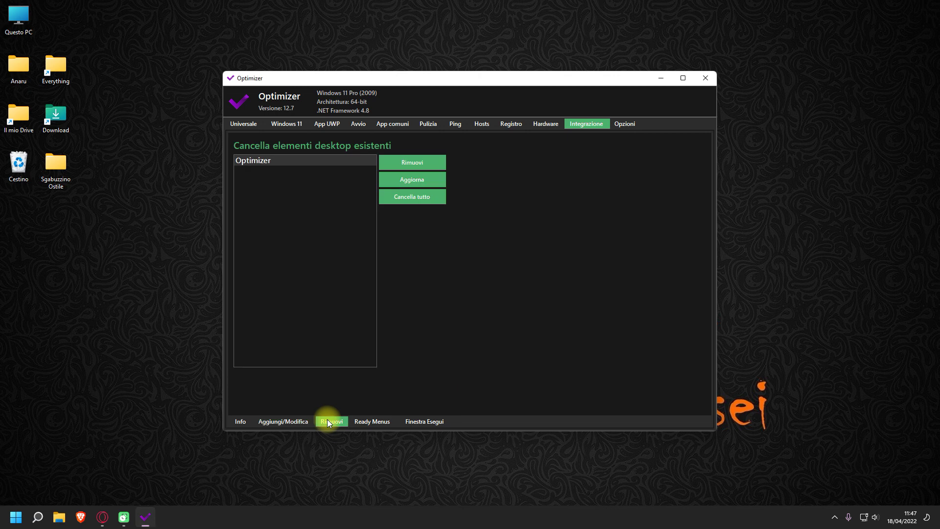
click(411, 162)
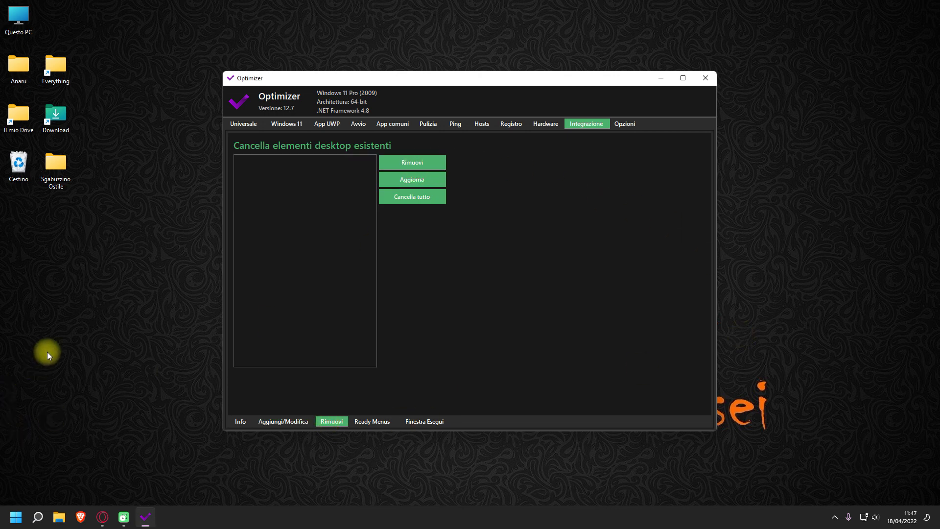
right_click(66, 323)
click(100, 339)
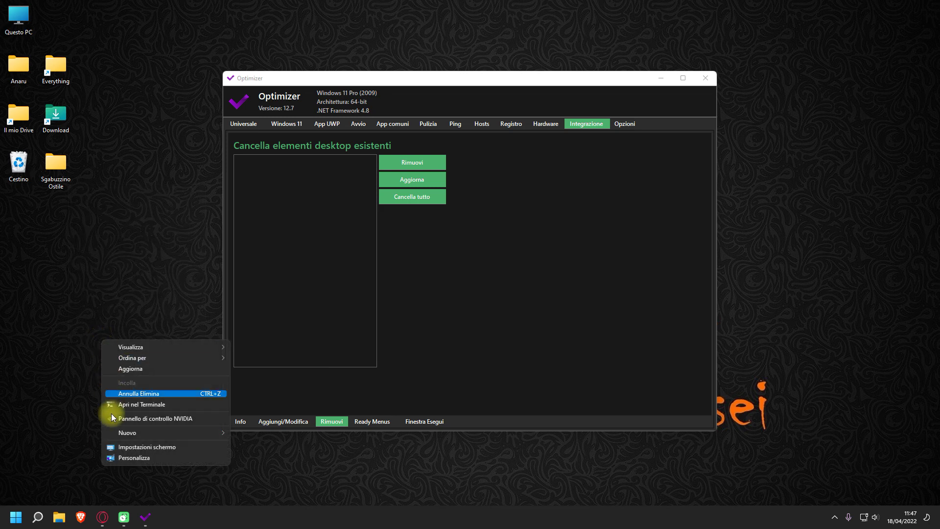
mouse_move(131, 358)
click(133, 282)
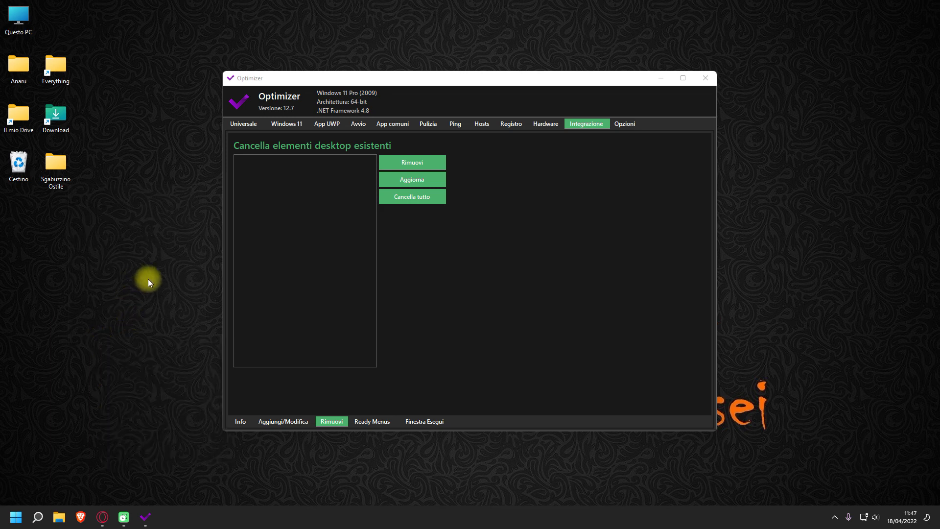
Turn off Mostra menu accesso rapido in the program options and check the hidden system tray icons.
click(277, 424)
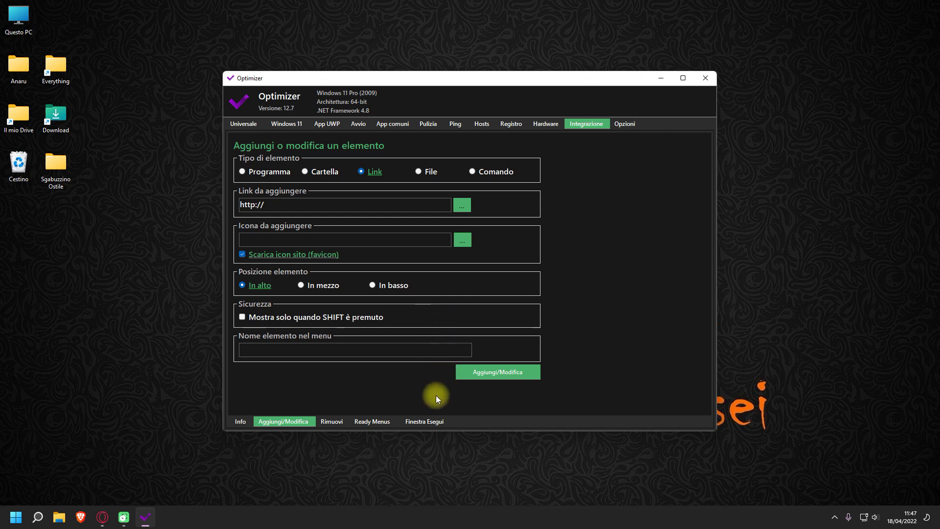
click(627, 126)
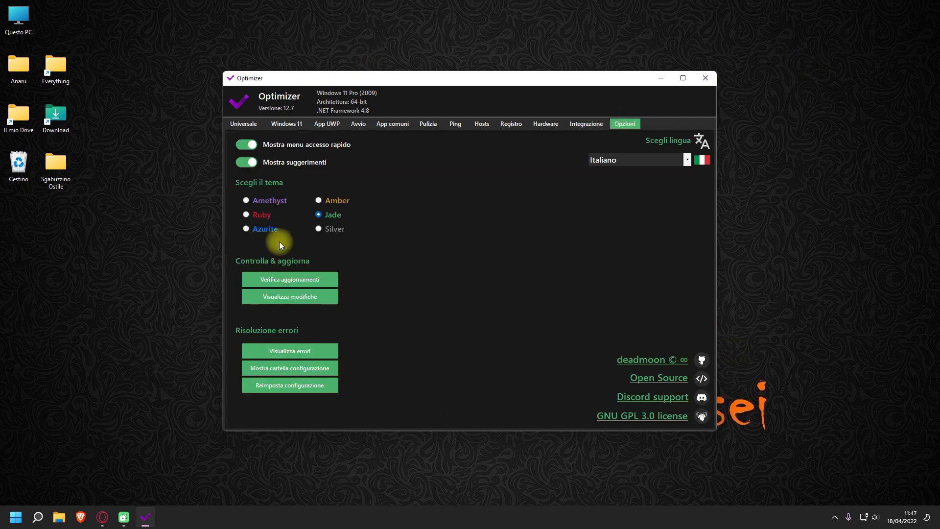
click(246, 144)
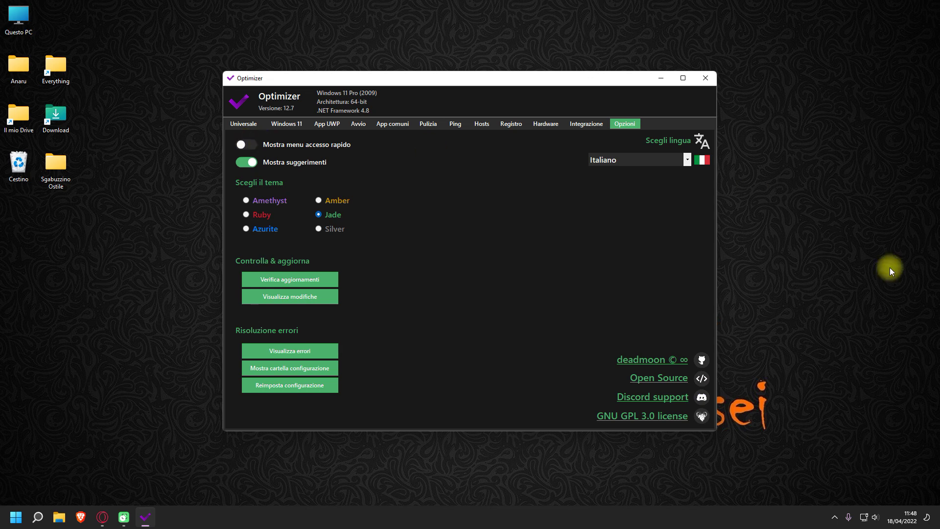
click(834, 517)
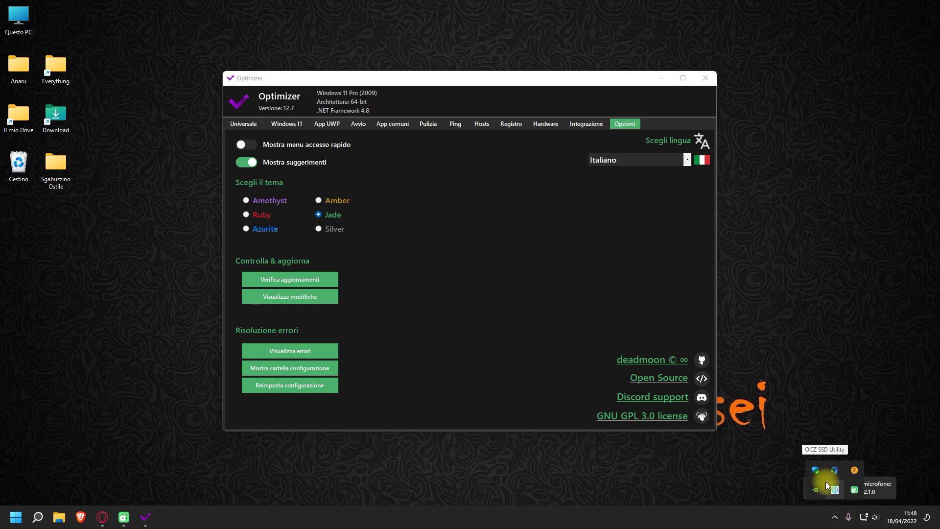
click(578, 264)
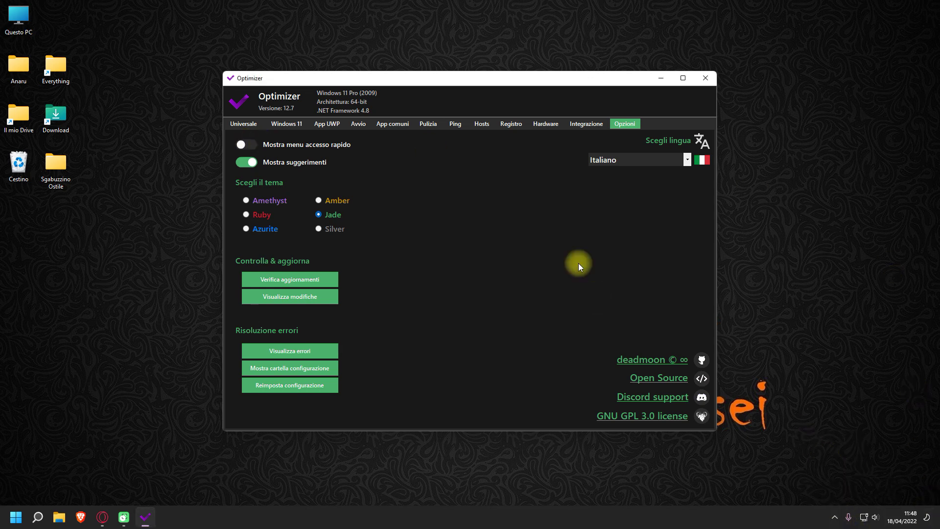
Review the main pages again, from Integrazione and Hardware back through Avvio and Windows 11 to Universale.
click(583, 125)
click(546, 123)
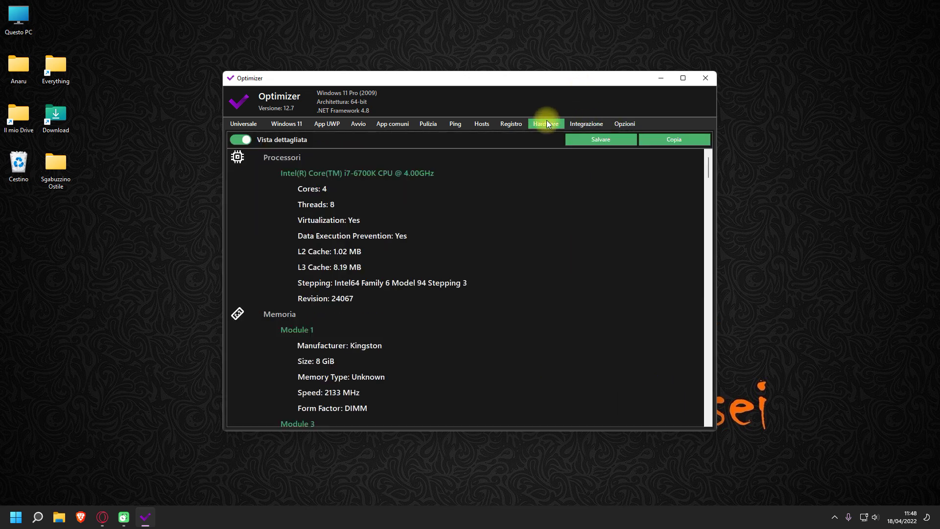
click(422, 123)
click(399, 122)
click(362, 124)
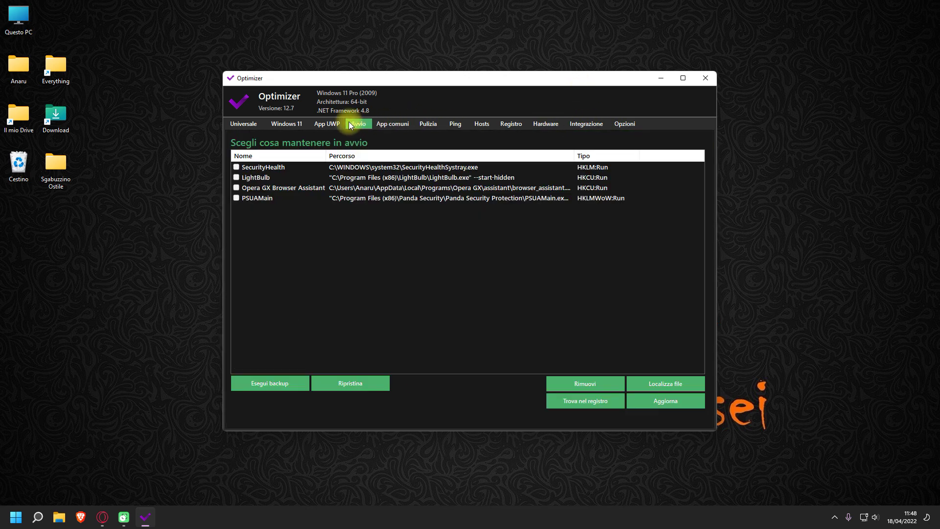
click(324, 122)
click(289, 123)
click(238, 125)
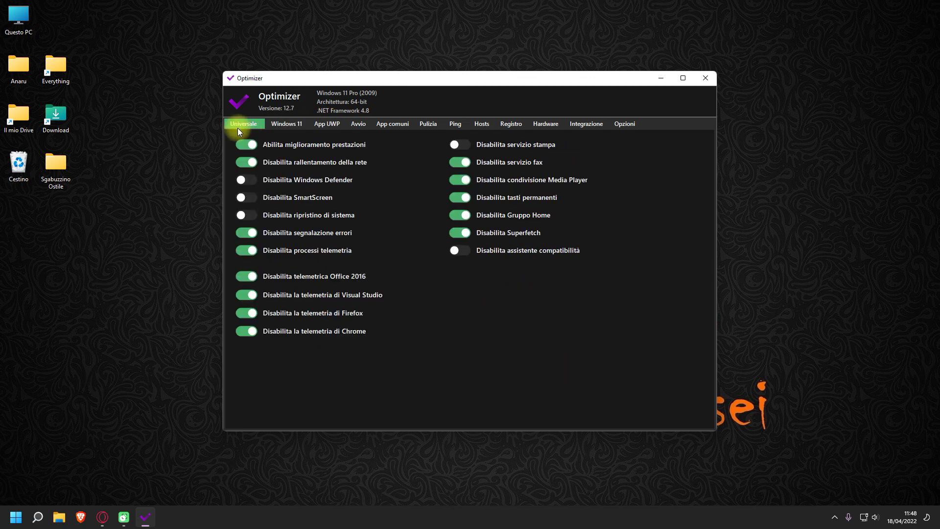
Close Optimizer and switch to Opera GX with the hellzerg/optimizer GitHub page.
click(706, 78)
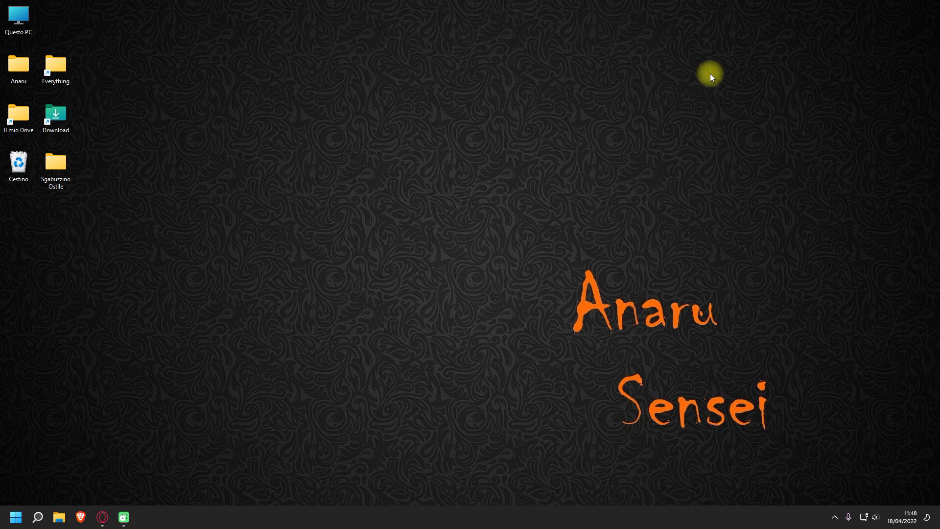
click(102, 516)
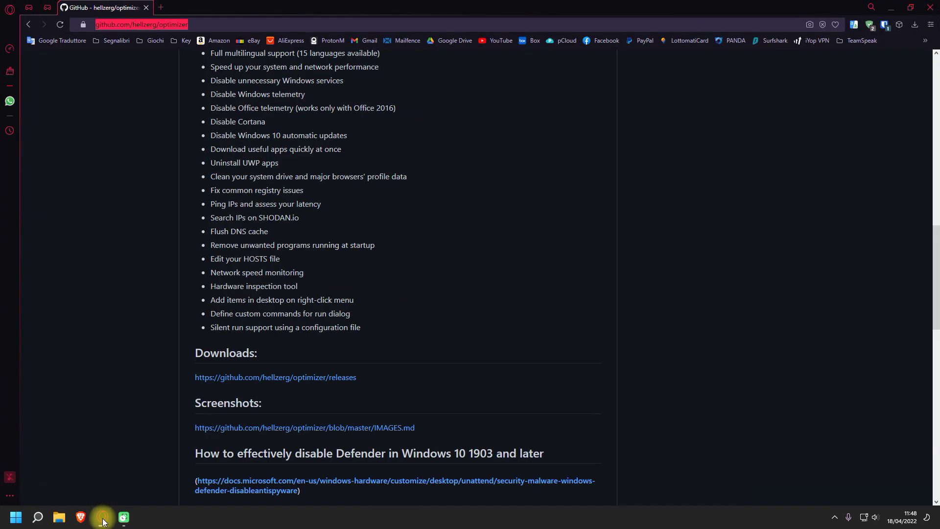
Look over the hellzerg/optimizer repository page, from the README feature list up to the file list and back down to the README.
scroll(519, 198, down, 1)
scroll(520, 200, up, 6)
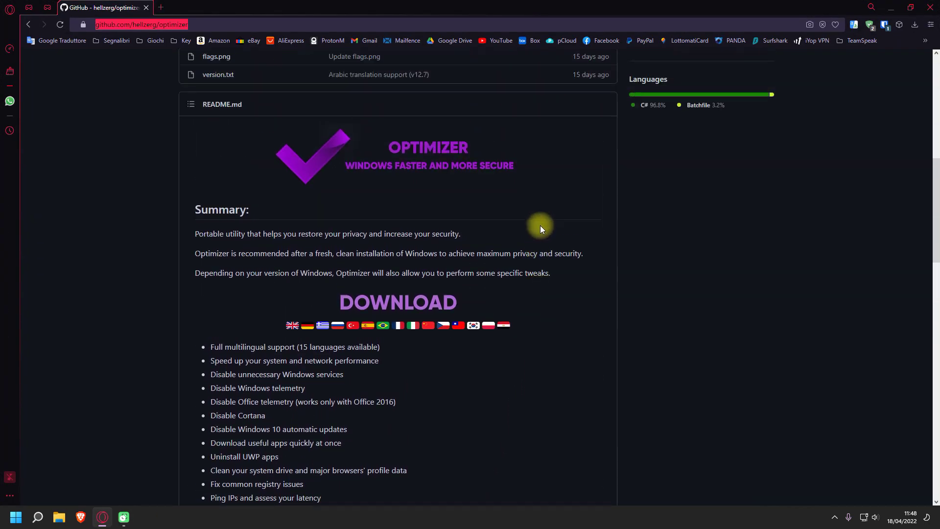
scroll(540, 227, up, 8)
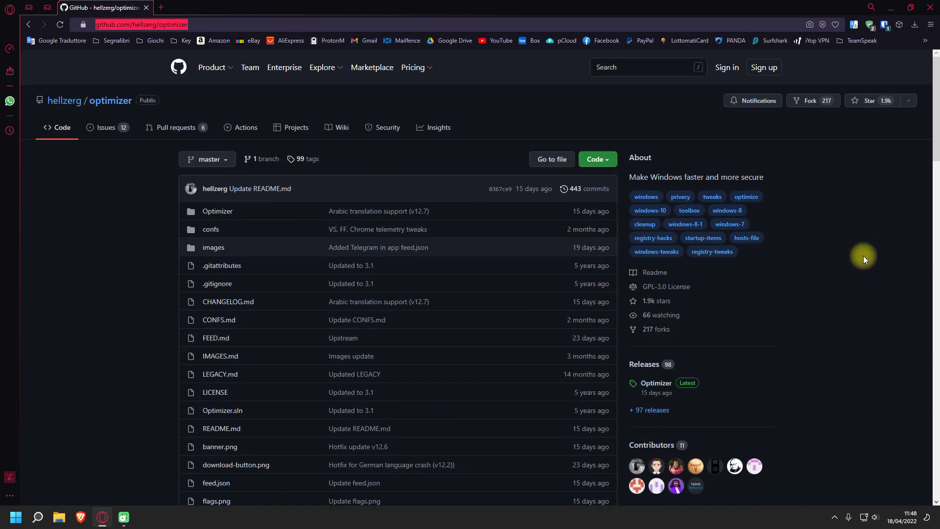
scroll(859, 201, down, 5)
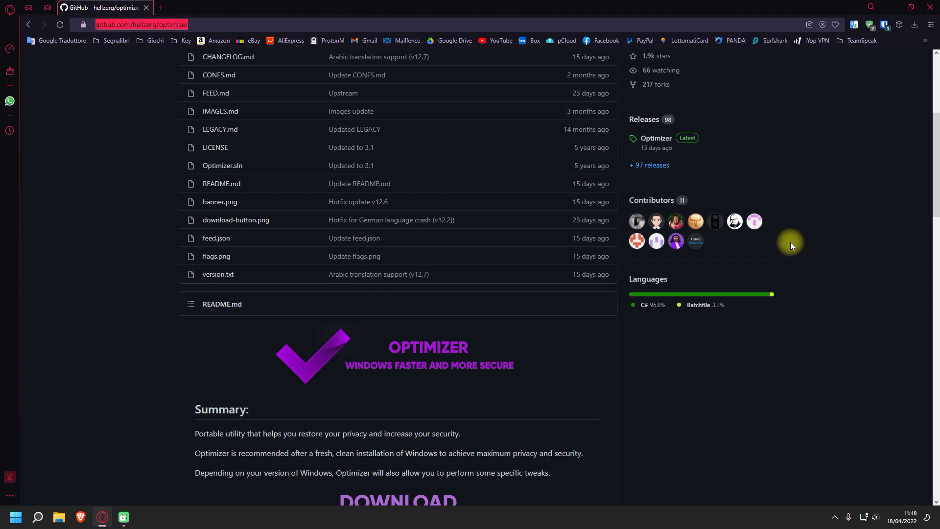
scroll(790, 242, down, 5)
scroll(774, 220, down, 2)
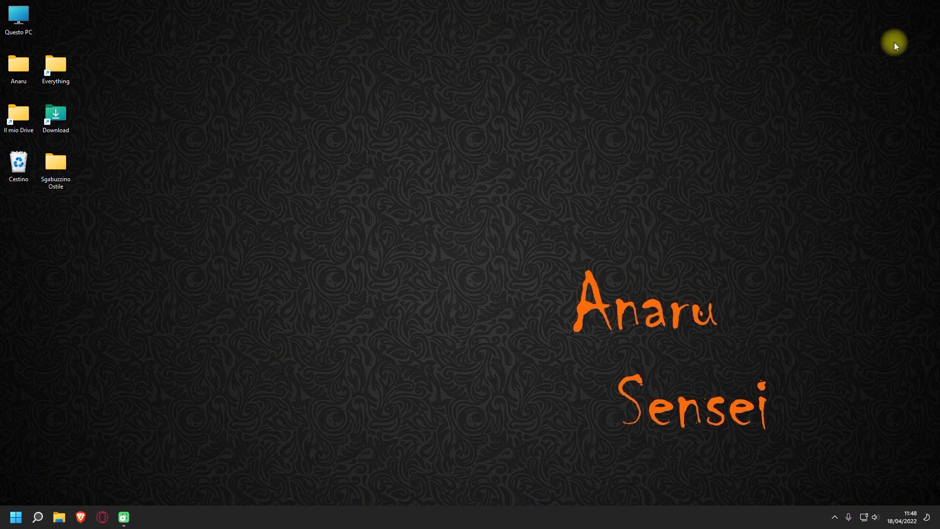
drag(547, 225, 530, 208)
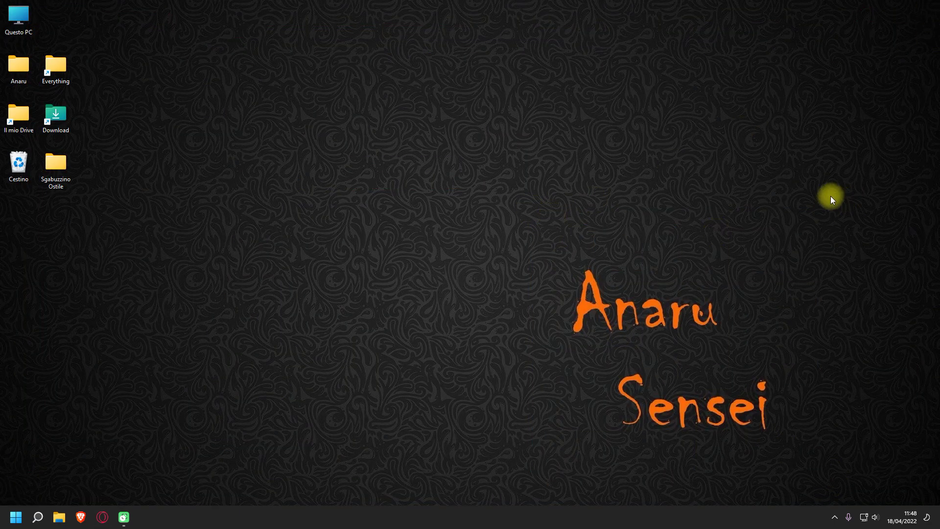
drag(830, 196, 492, 486)
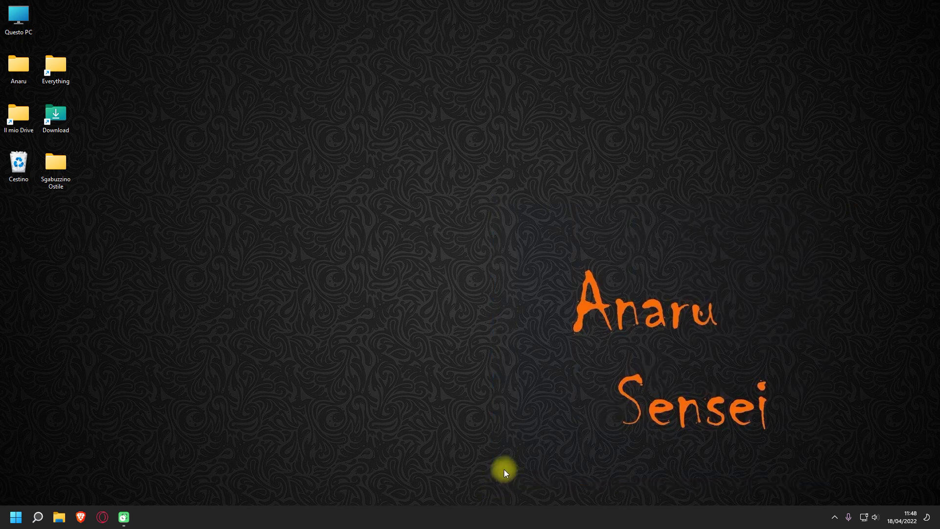